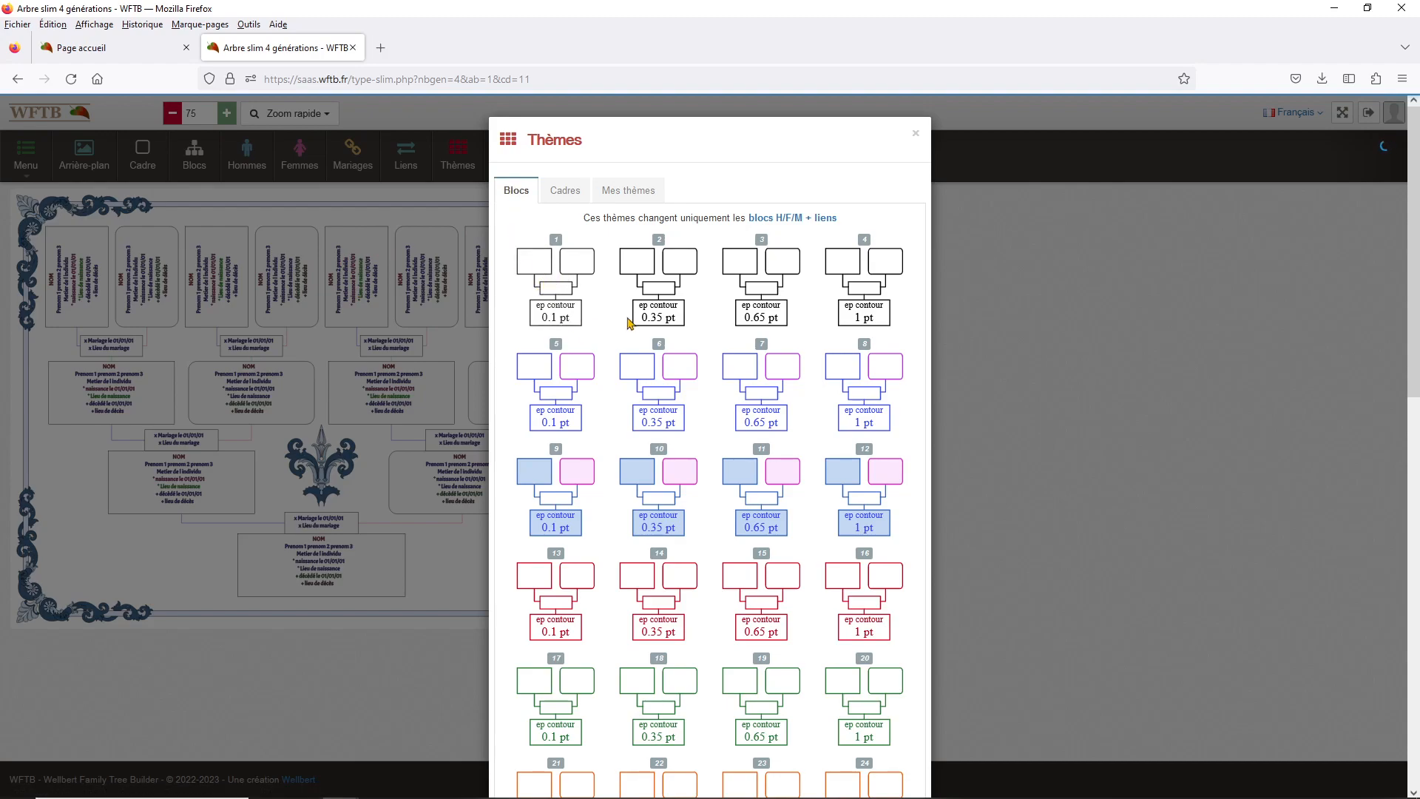
Review the frame themes and the saved personal themes, and return to the block themes.
{"action": "left_click", "coordinate": [562, 193]}
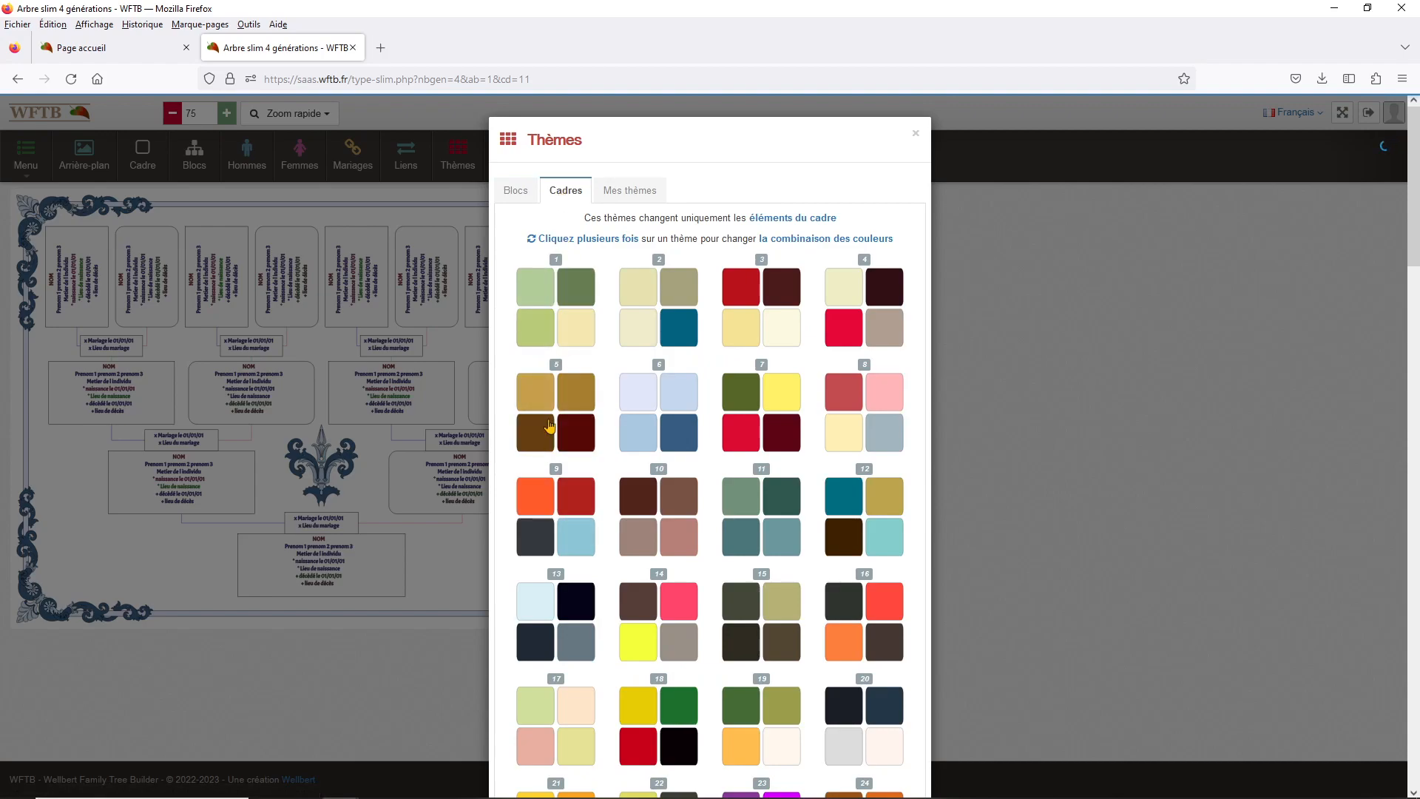
{"action": "left_click", "coordinate": [628, 195]}
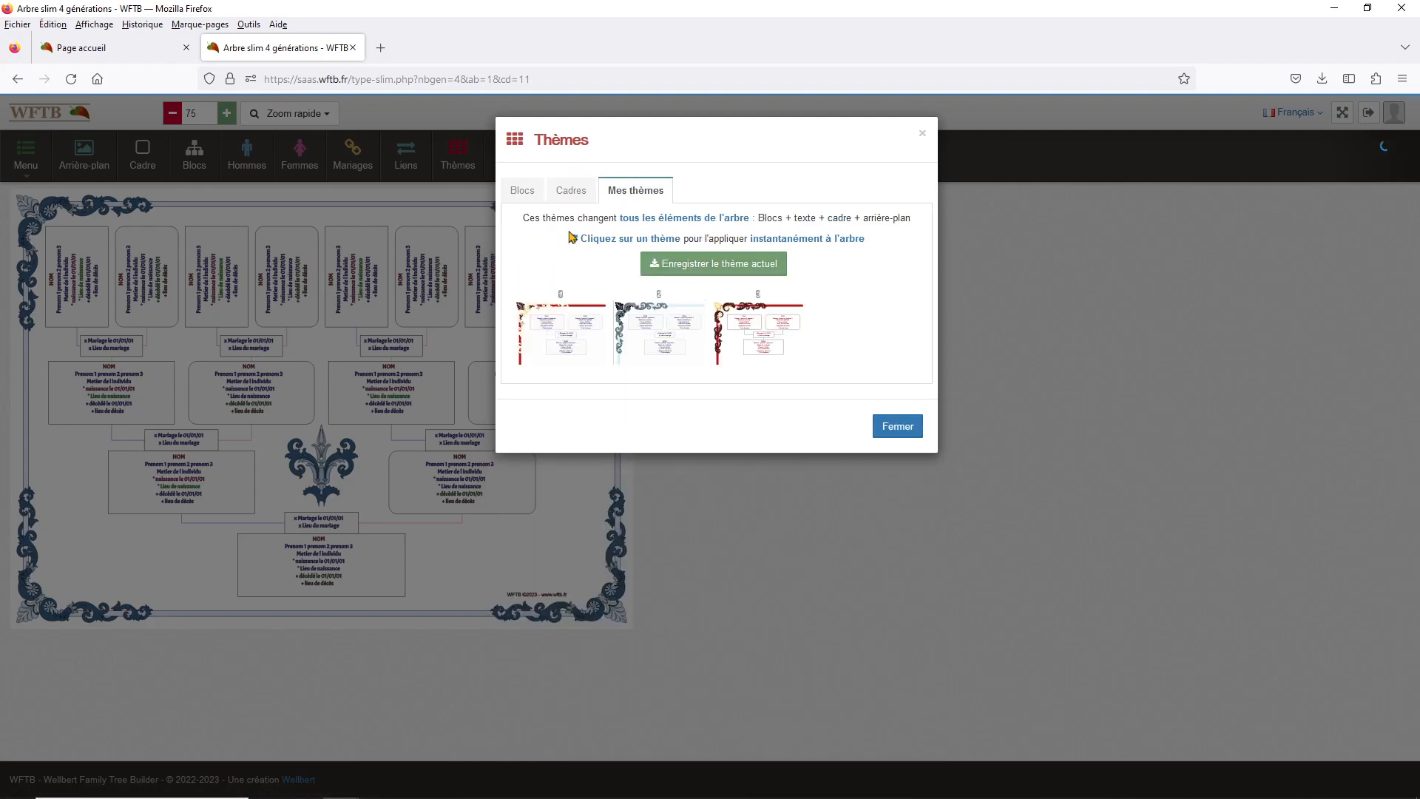
{"action": "left_click", "coordinate": [521, 191]}
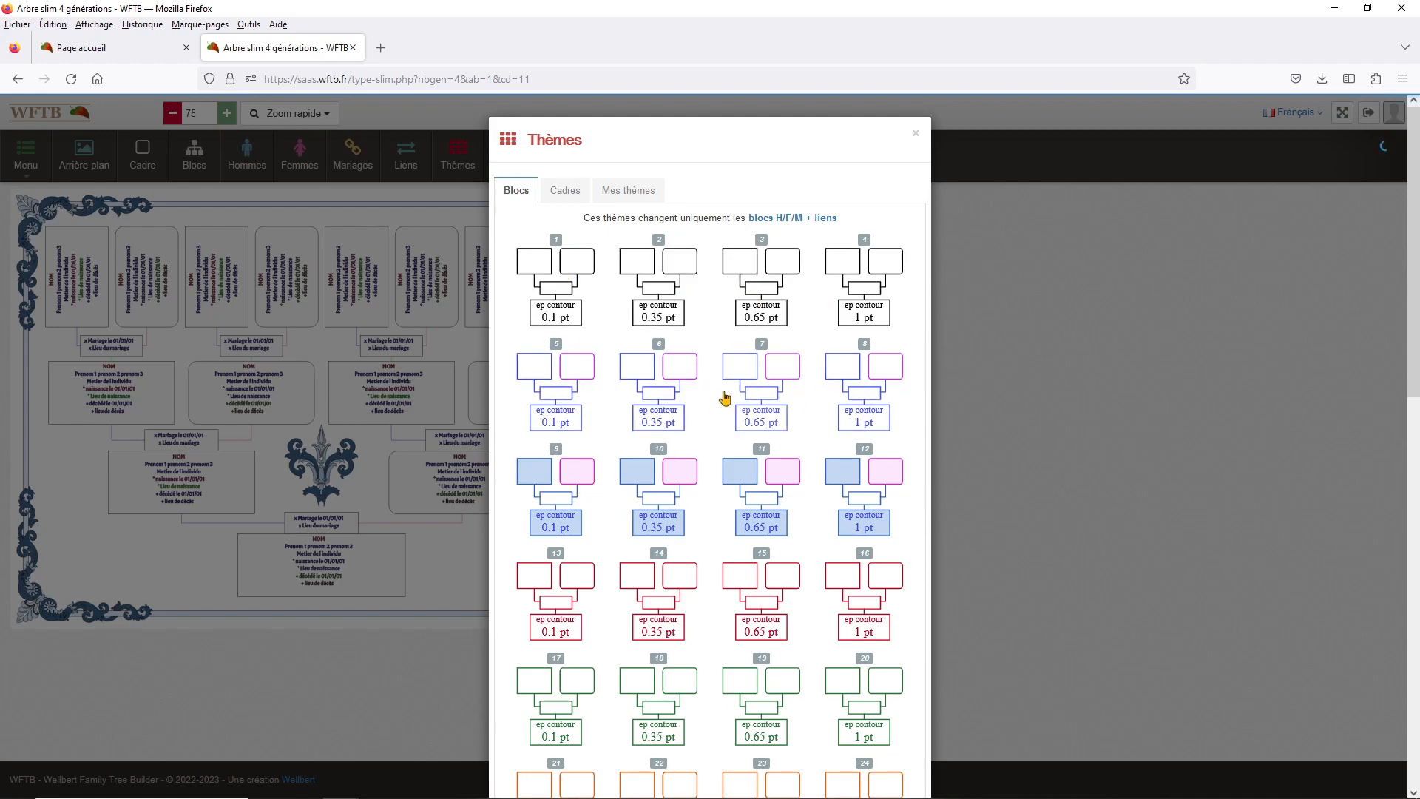
Apply block theme 24 with orange 1 pt outlines, and replace it with the blue and pink filled block theme 10.
{"action": "scroll", "coordinate": [740, 406], "scroll_direction": "down", "scroll_amount": 7}
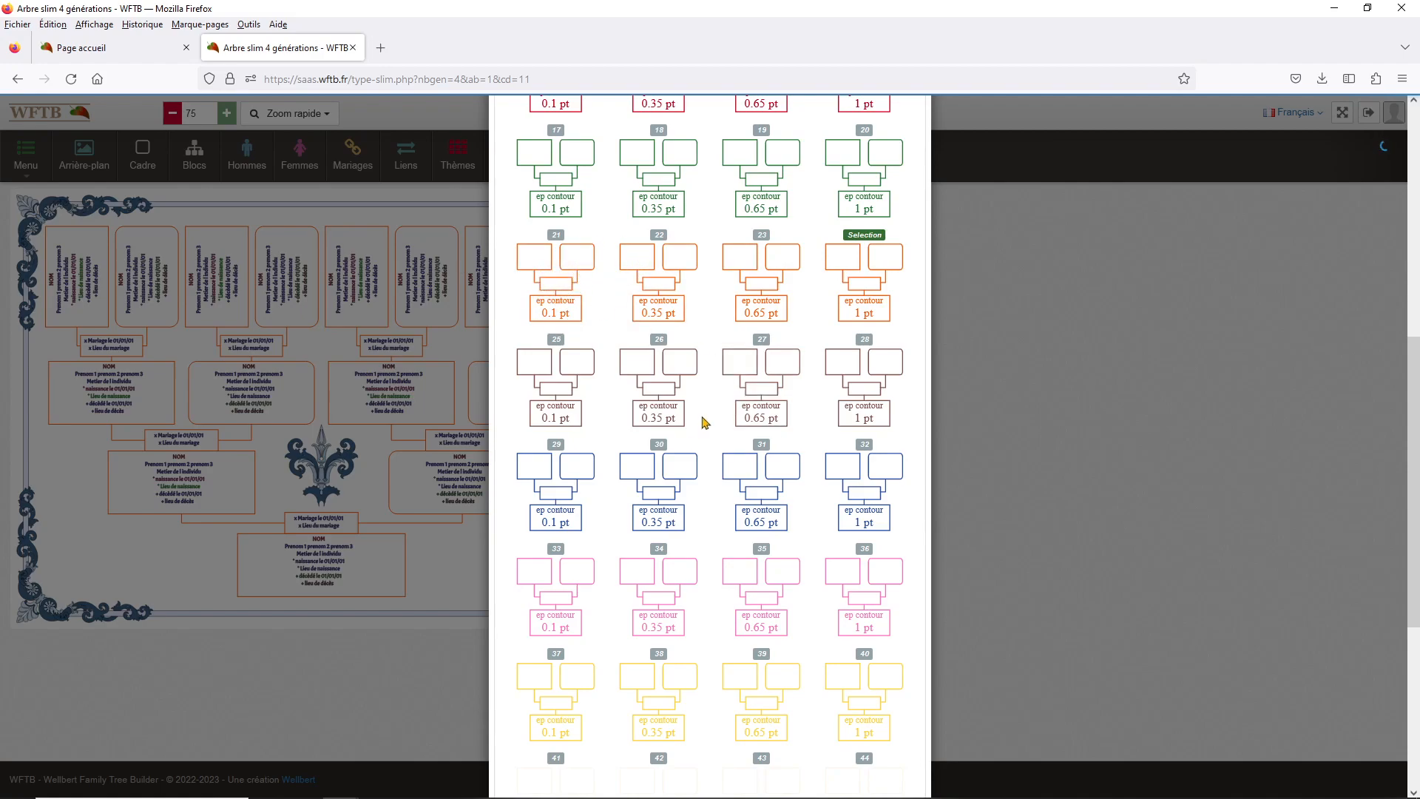
{"action": "scroll", "coordinate": [656, 411], "scroll_direction": "up", "scroll_amount": 7}
{"action": "left_click_drag", "start_coordinate": [585, 220], "coordinate": [846, 229]}
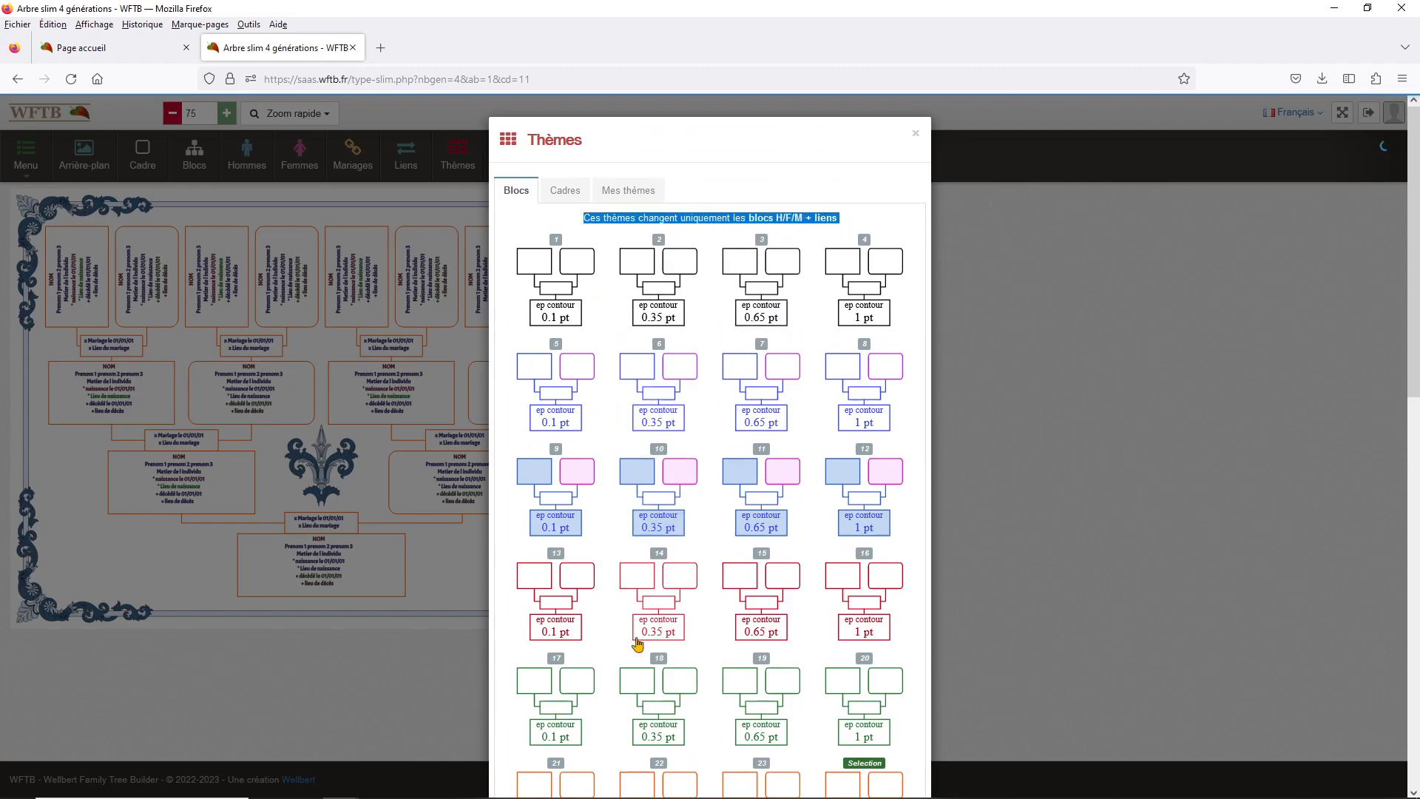
{"action": "left_click", "coordinate": [647, 531]}
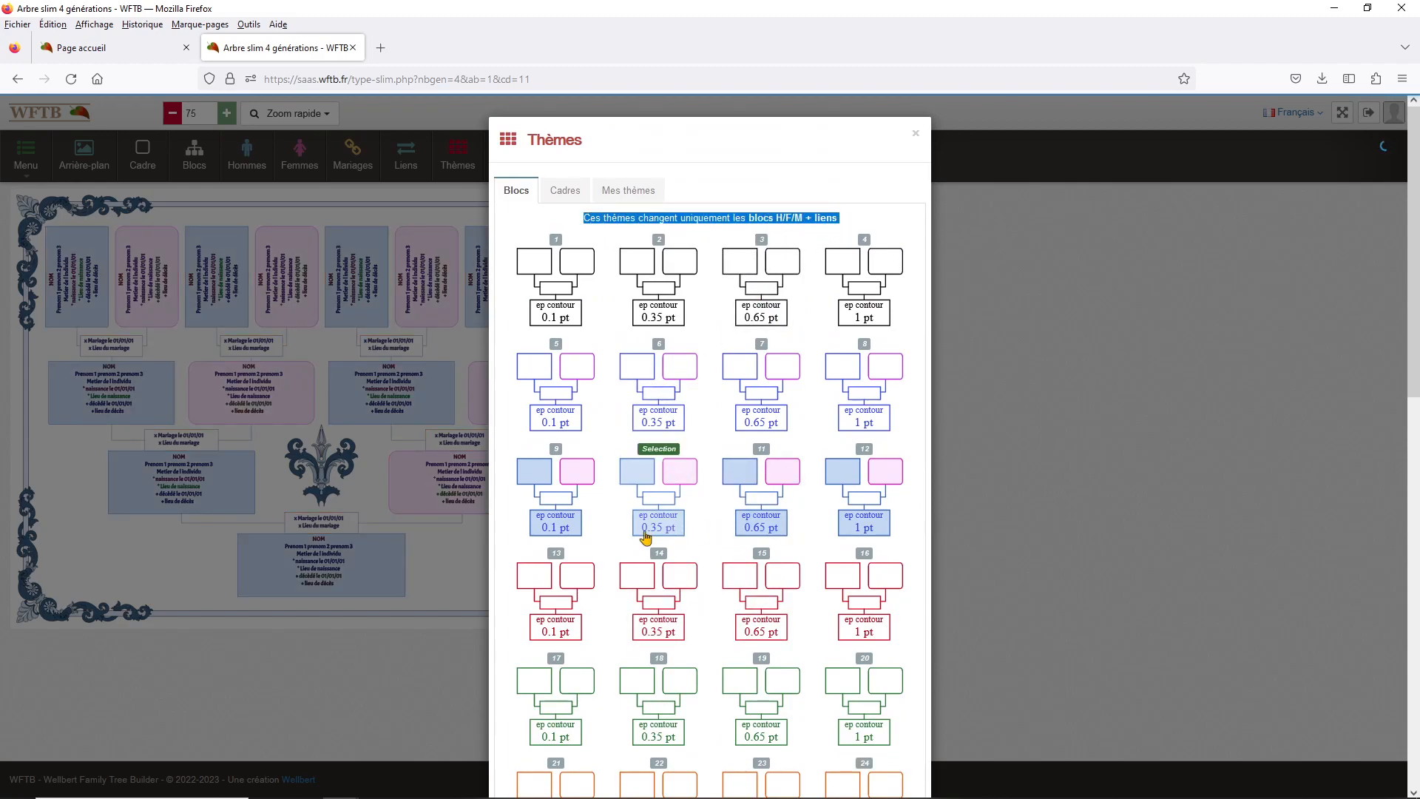
Apply the very pale block theme 43 with a 0.65 pt outline to the tree, and close the themes dialog.
{"action": "scroll", "coordinate": [710, 518], "scroll_direction": "down", "scroll_amount": 7}
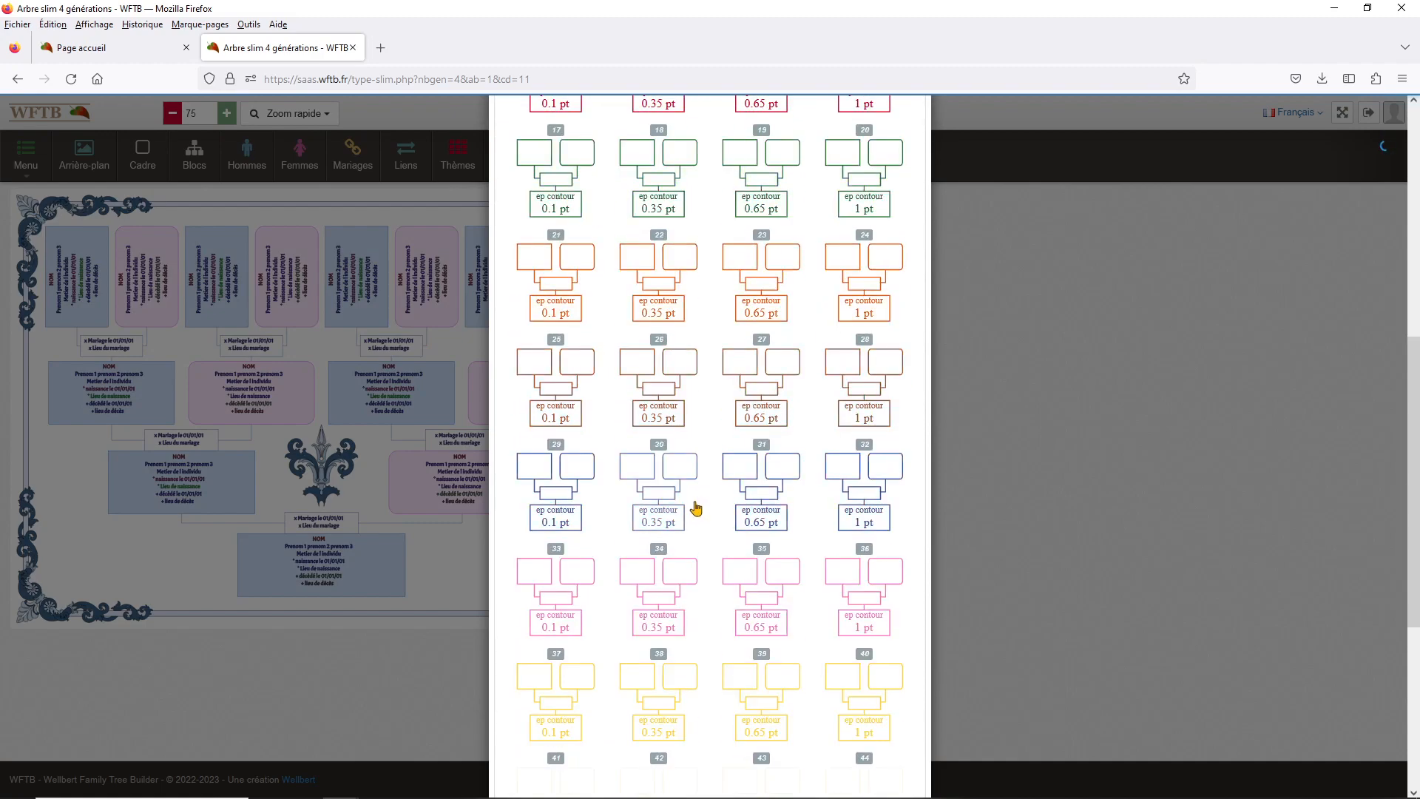
{"action": "scroll", "coordinate": [710, 488], "scroll_direction": "down", "scroll_amount": 5}
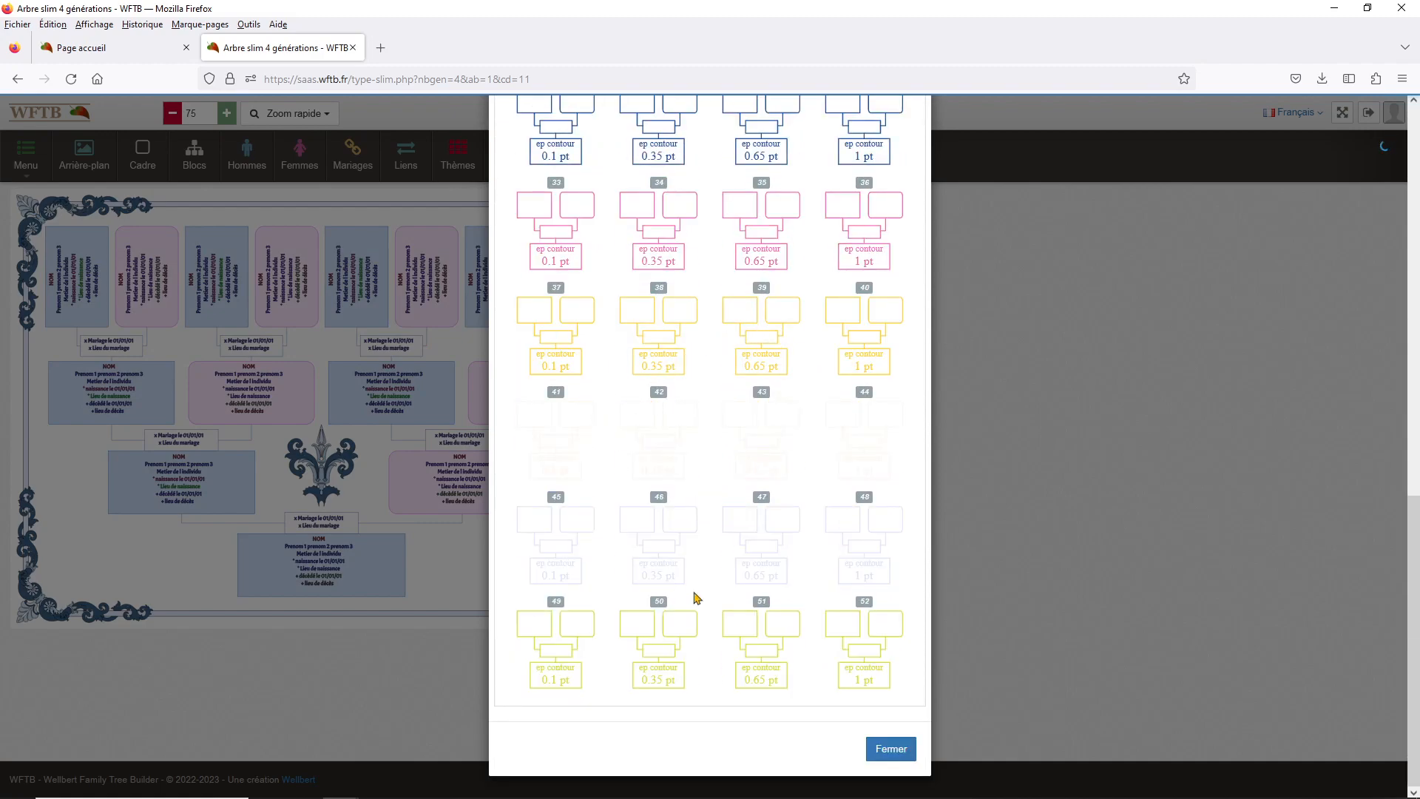
{"action": "left_click", "coordinate": [771, 449]}
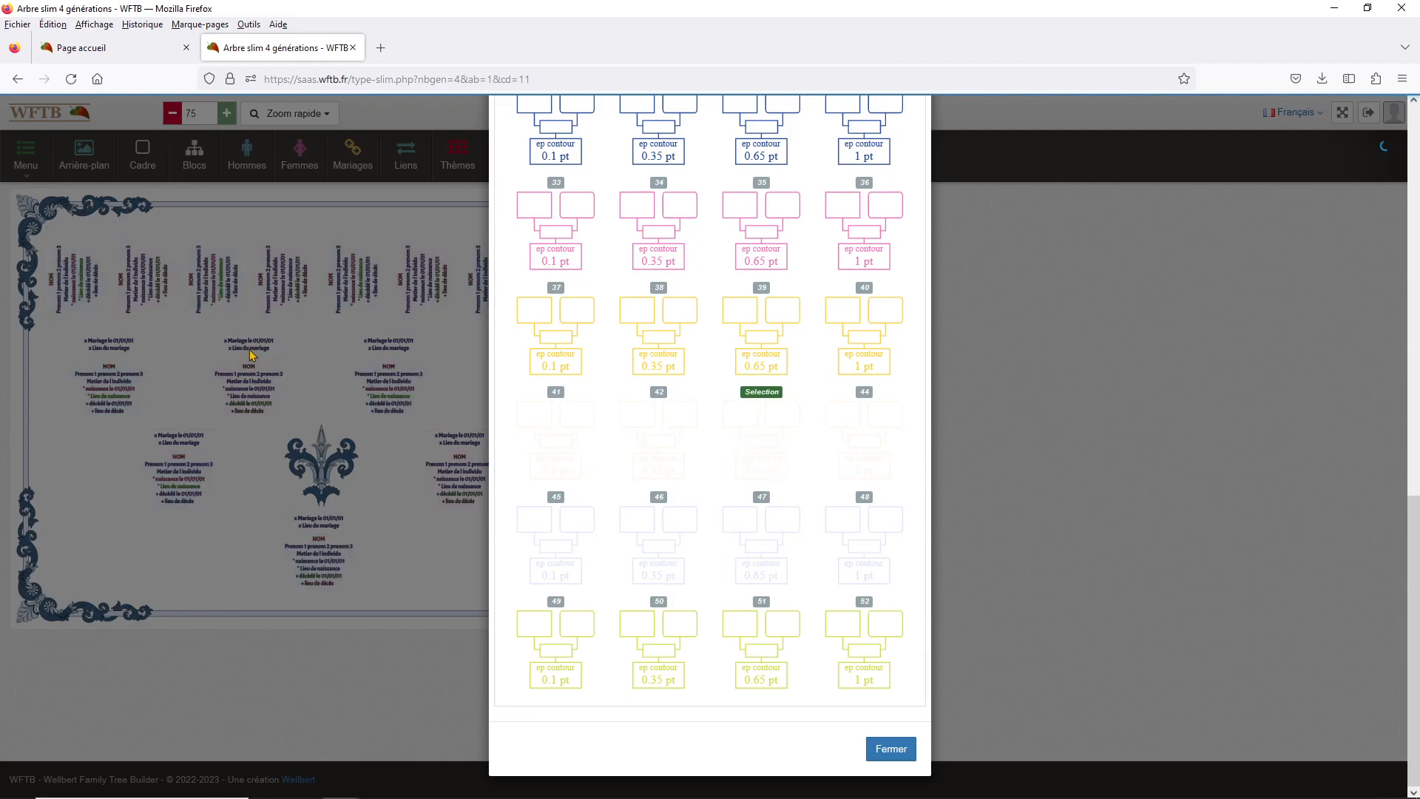
{"action": "left_click", "coordinate": [267, 311]}
Set the tree's background to monochrome black.
{"action": "left_click", "coordinate": [86, 164]}
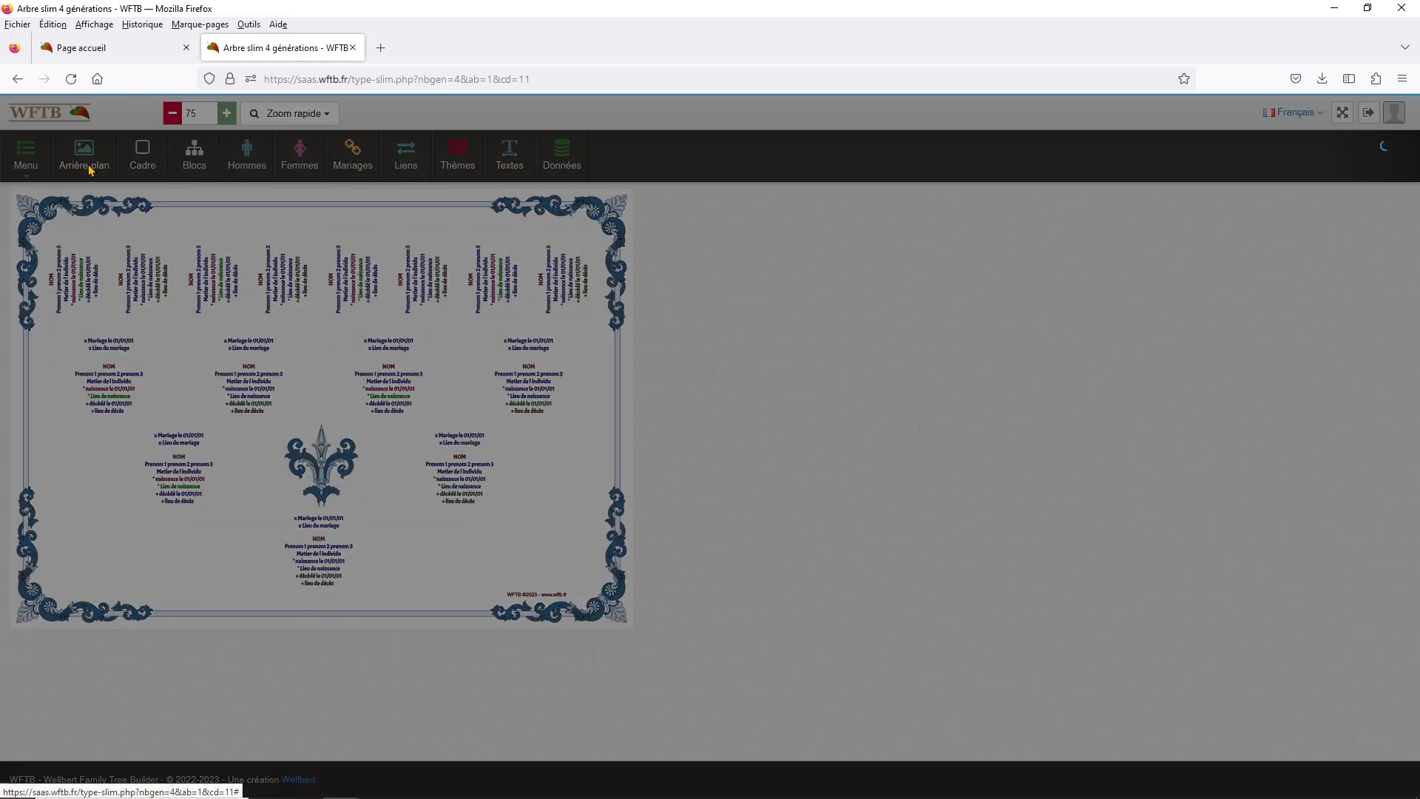
{"action": "left_click", "coordinate": [564, 260]}
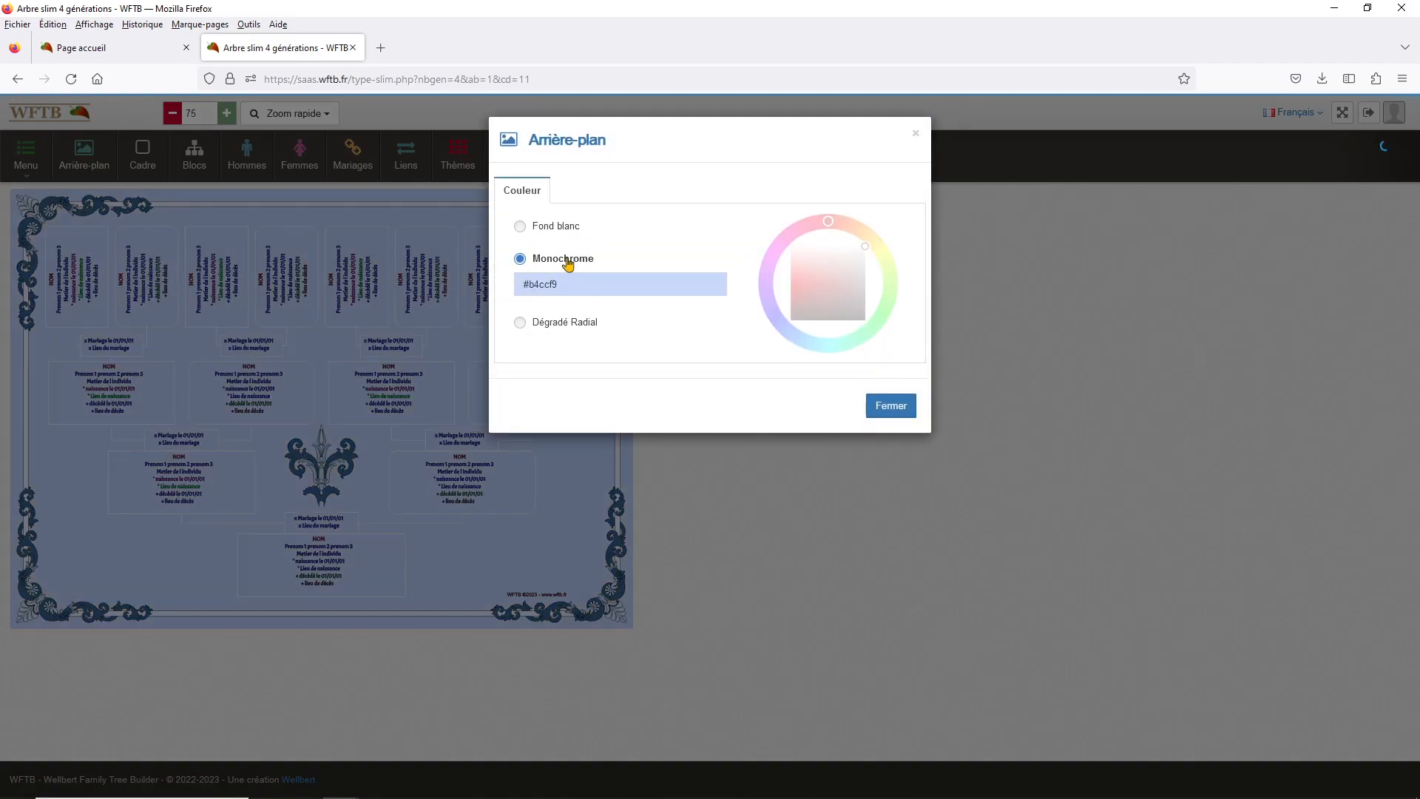
{"action": "left_click_drag", "start_coordinate": [827, 257], "coordinate": [843, 320]}
{"action": "left_click", "coordinate": [294, 442]}
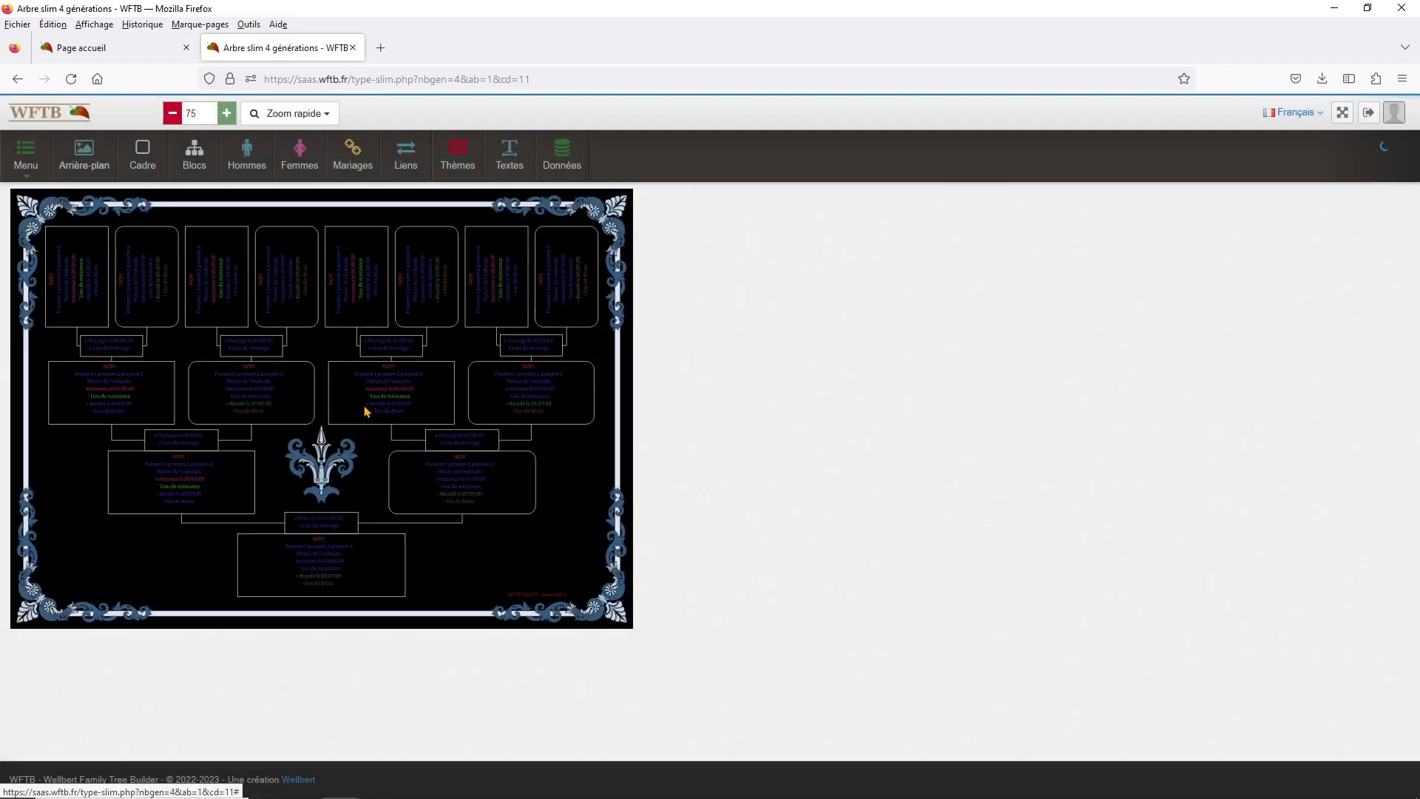
Look through the saved, frame and block themes again, and close the themes dialog.
{"action": "left_click", "coordinate": [457, 153]}
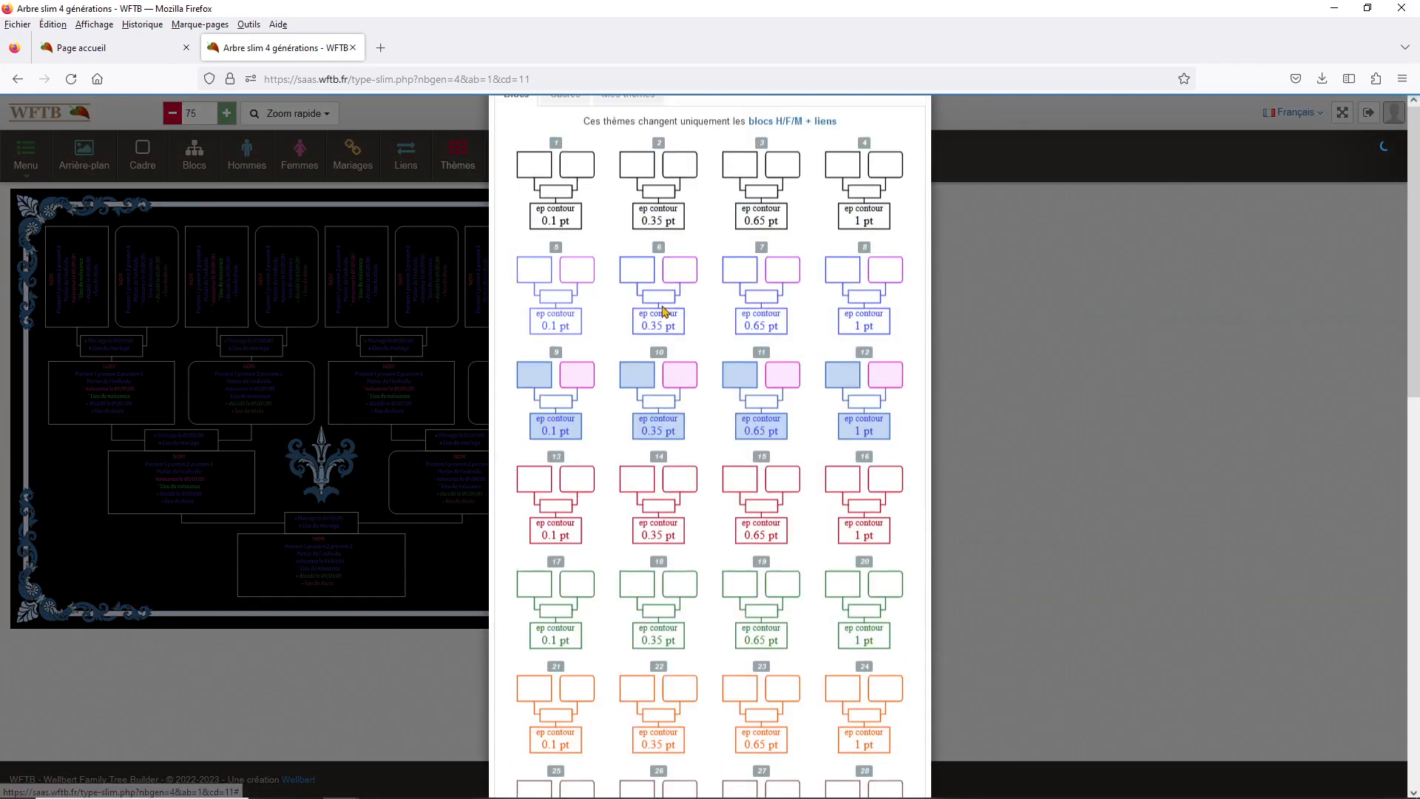
{"action": "left_click", "coordinate": [627, 191]}
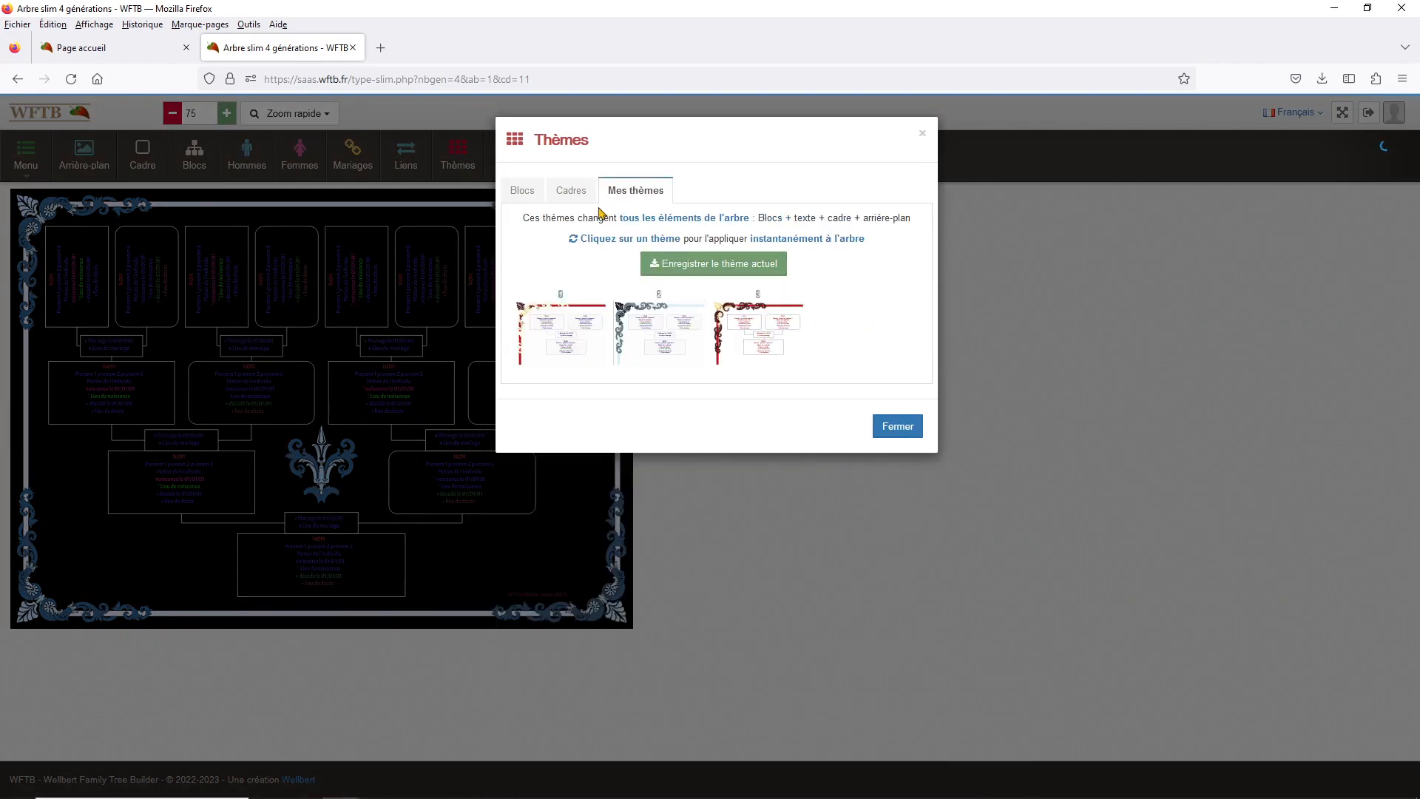
{"action": "left_click", "coordinate": [579, 194]}
{"action": "left_click", "coordinate": [533, 194]}
{"action": "scroll", "coordinate": [747, 393], "scroll_direction": "down", "scroll_amount": 8}
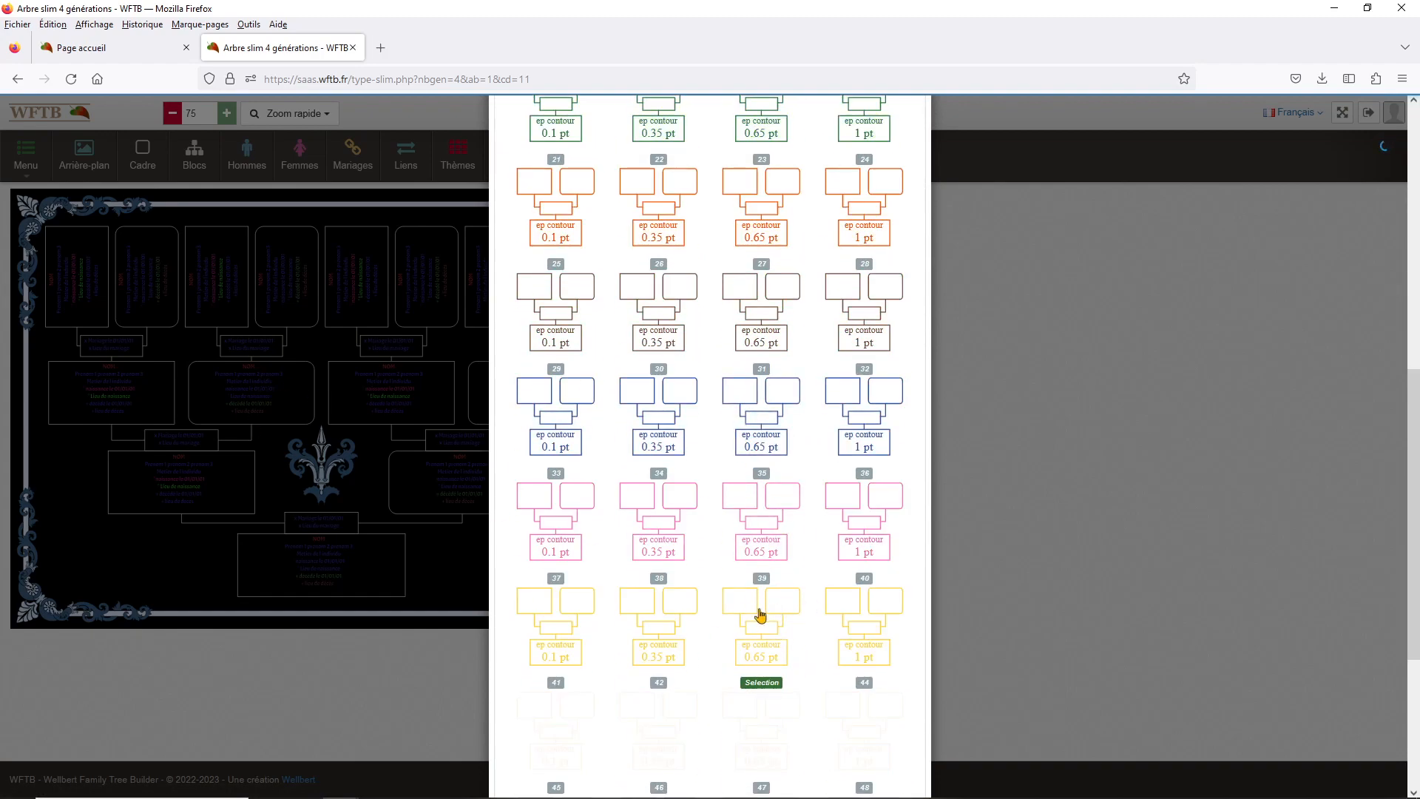
{"action": "scroll", "coordinate": [795, 531], "scroll_direction": "down", "scroll_amount": 2}
{"action": "left_click", "coordinate": [293, 406]}
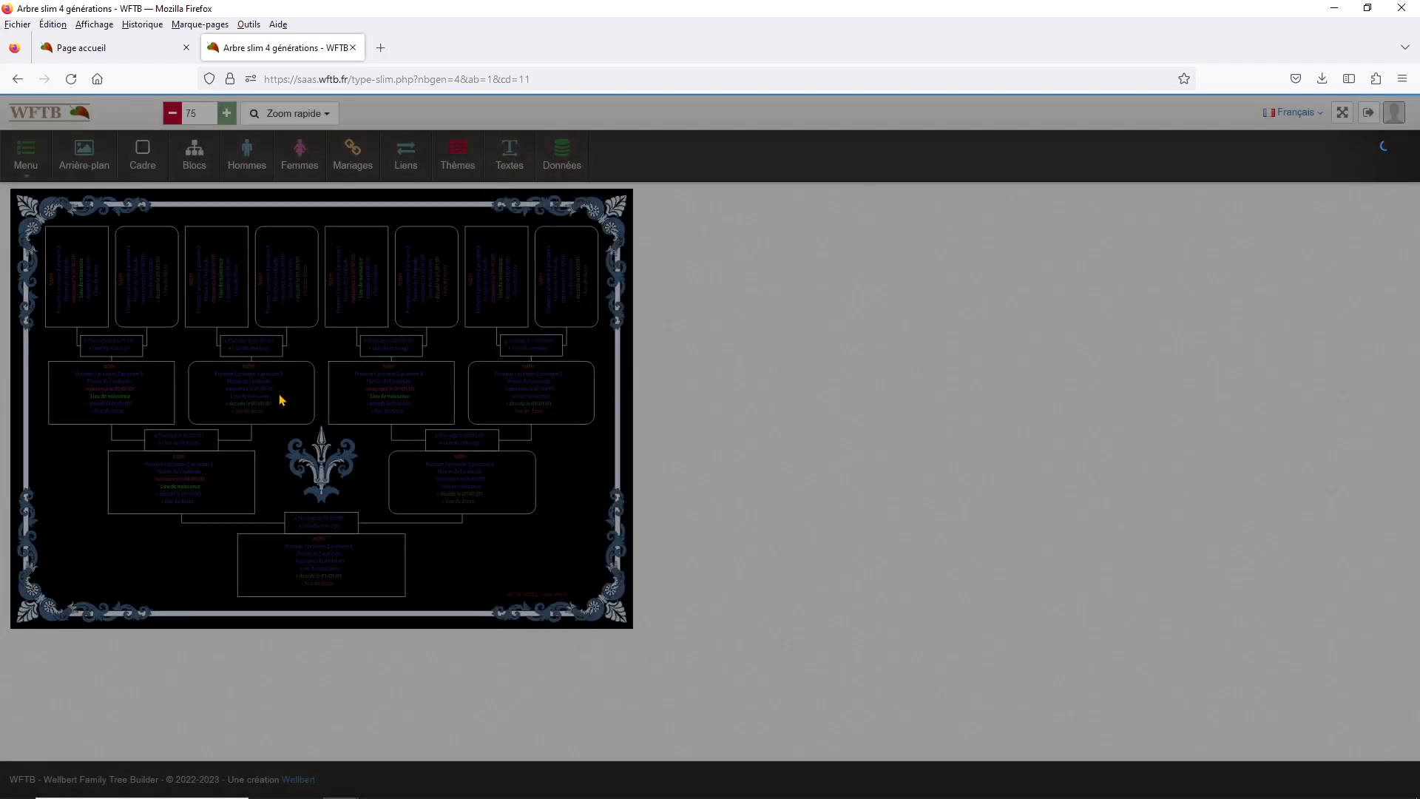
Set the outline of all the tree's blocks and links to yellow #e5da52 with a 2.25 pt thickness.
{"action": "left_click", "coordinate": [194, 157]}
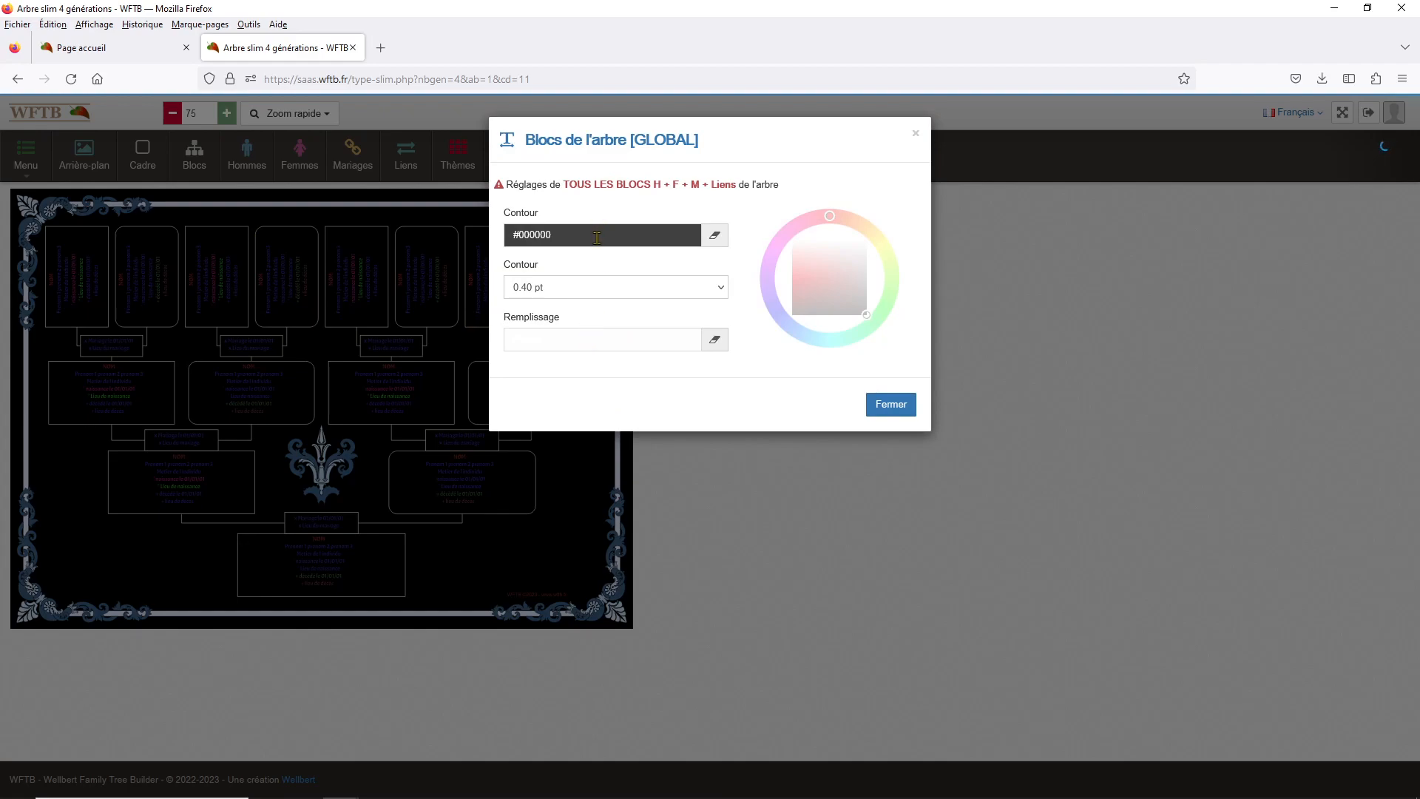
{"action": "left_click", "coordinate": [880, 243]}
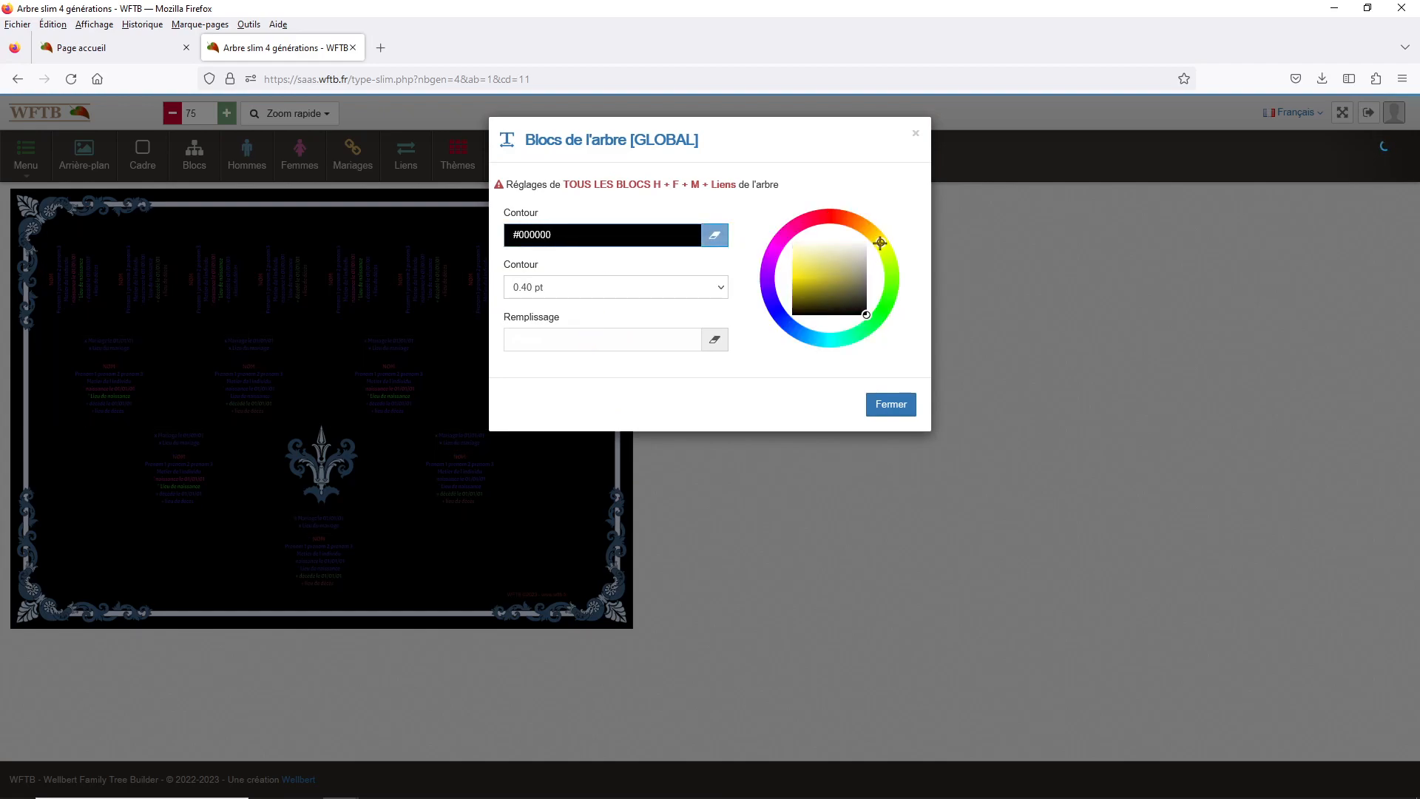
{"action": "left_click_drag", "start_coordinate": [866, 315], "coordinate": [812, 269]}
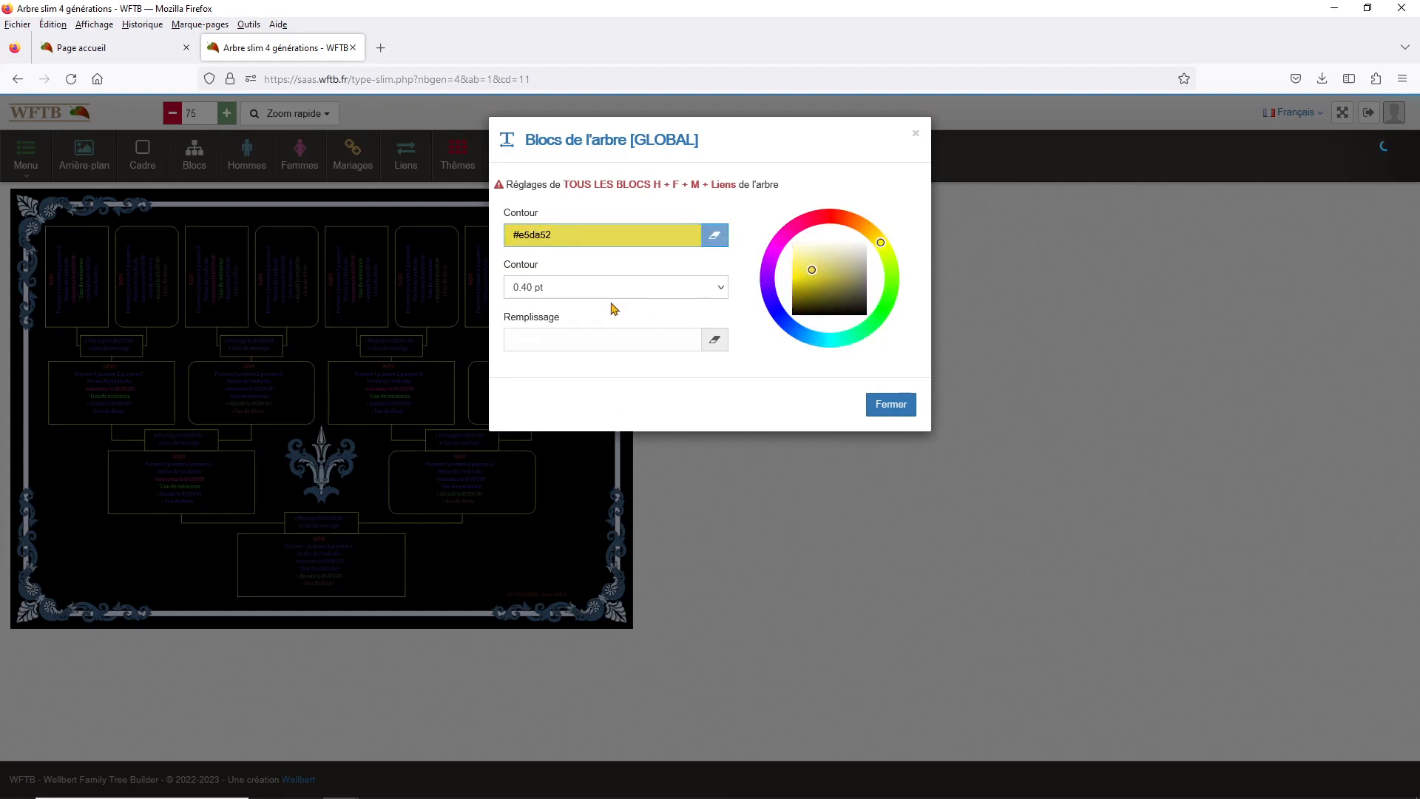
{"action": "left_click", "coordinate": [602, 290]}
{"action": "scroll", "coordinate": [598, 385], "scroll_direction": "down", "scroll_amount": 10}
{"action": "left_click", "coordinate": [600, 460]}
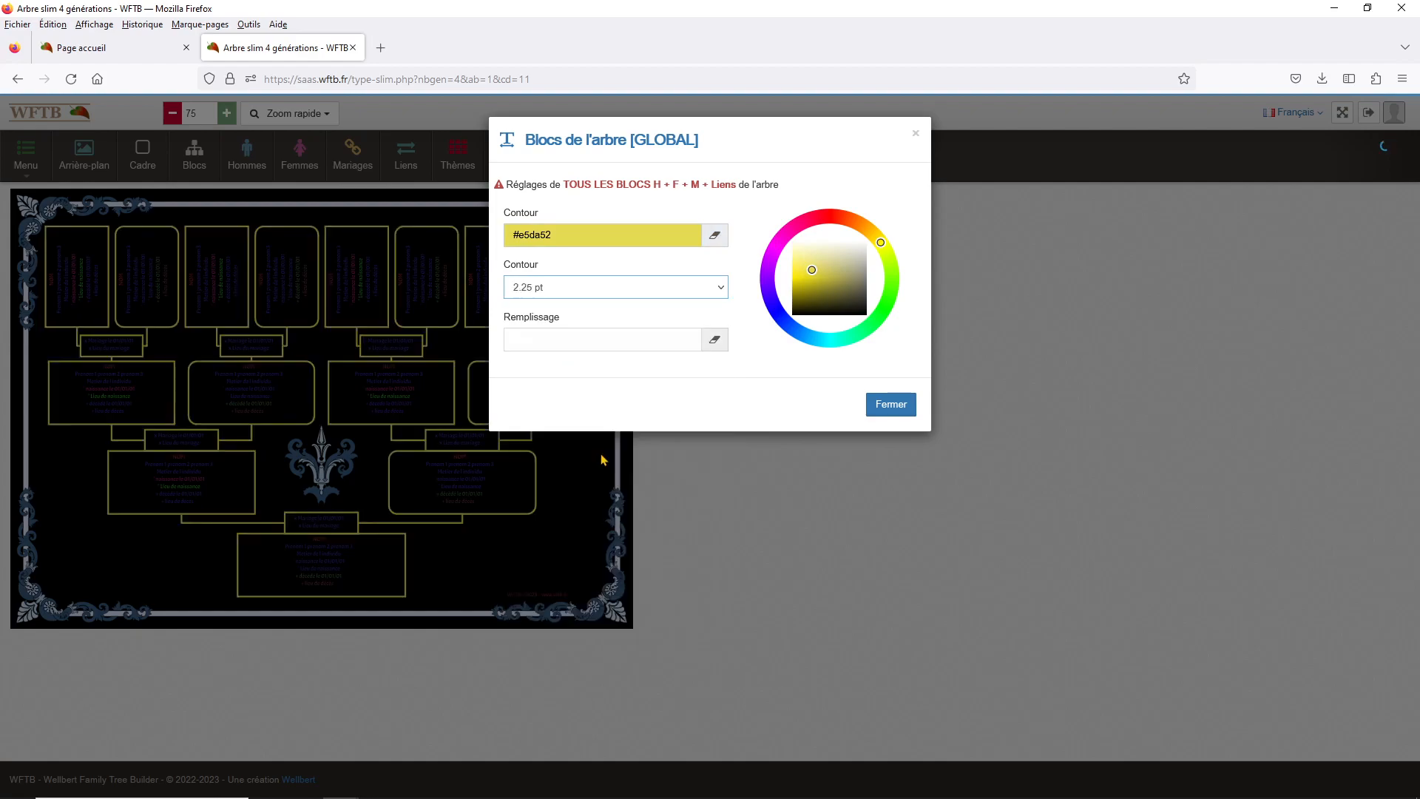
{"action": "left_click", "coordinate": [345, 341]}
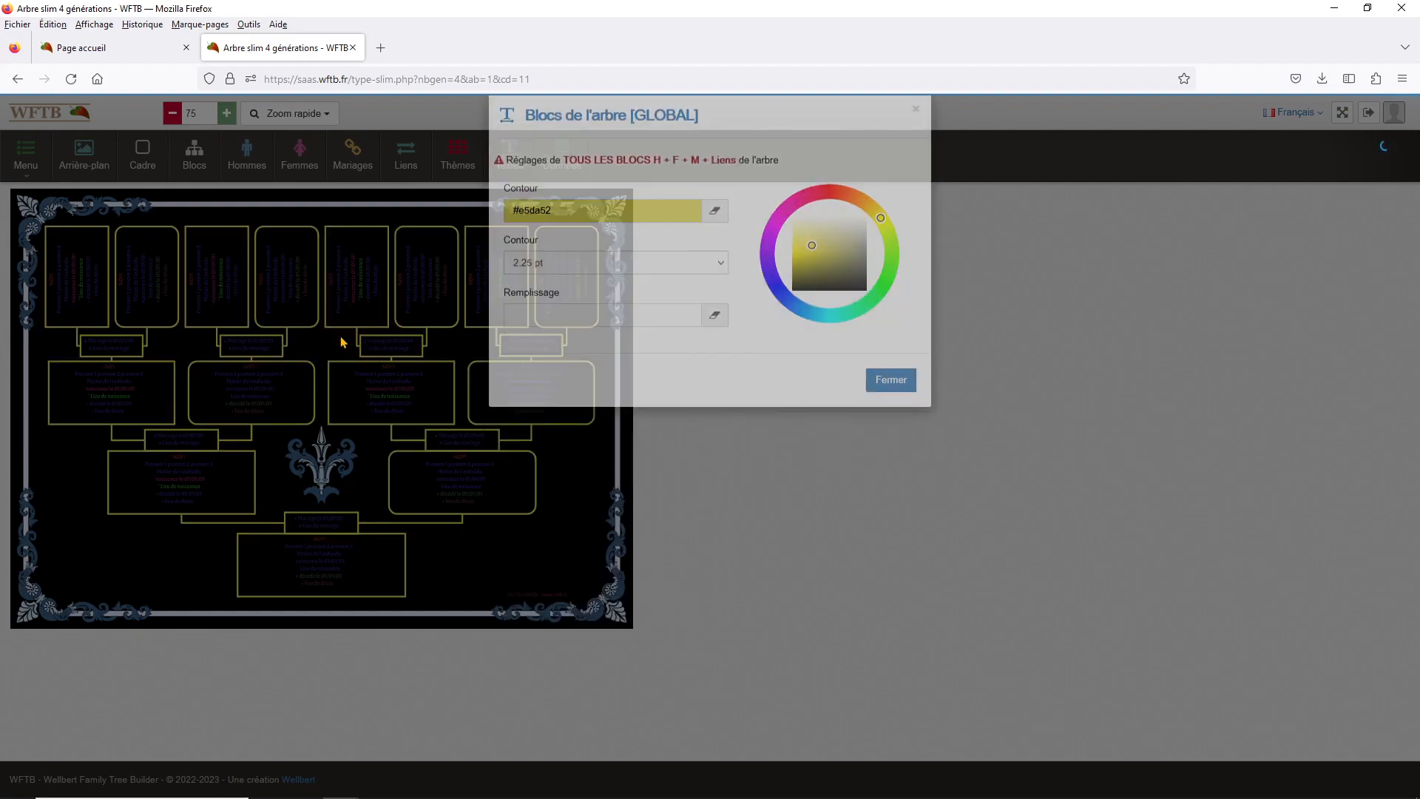
Reset the tree's background to plain white (Fond blanc) and apply block theme 4 with a black 1 pt outline.
{"action": "left_click", "coordinate": [96, 170]}
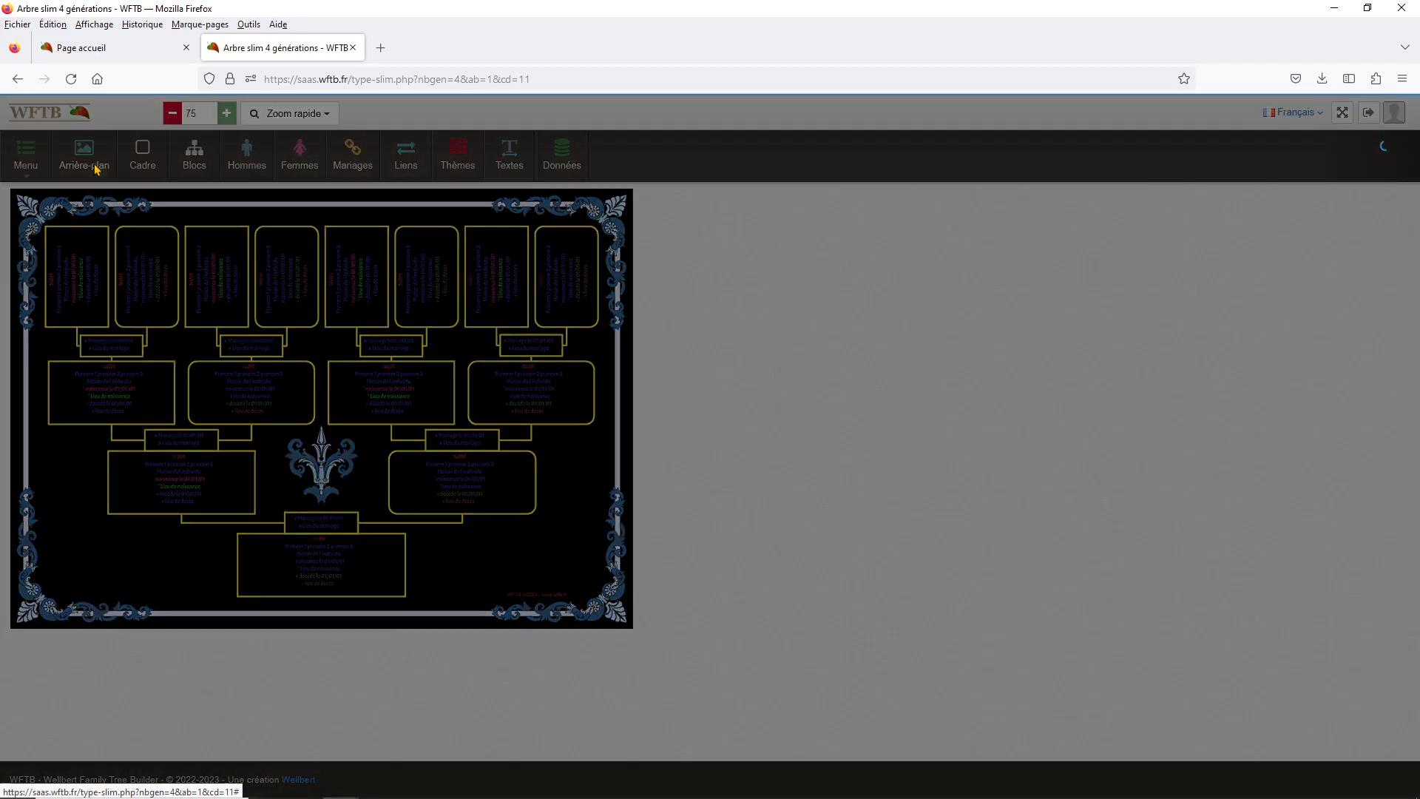
{"action": "left_click", "coordinate": [560, 228]}
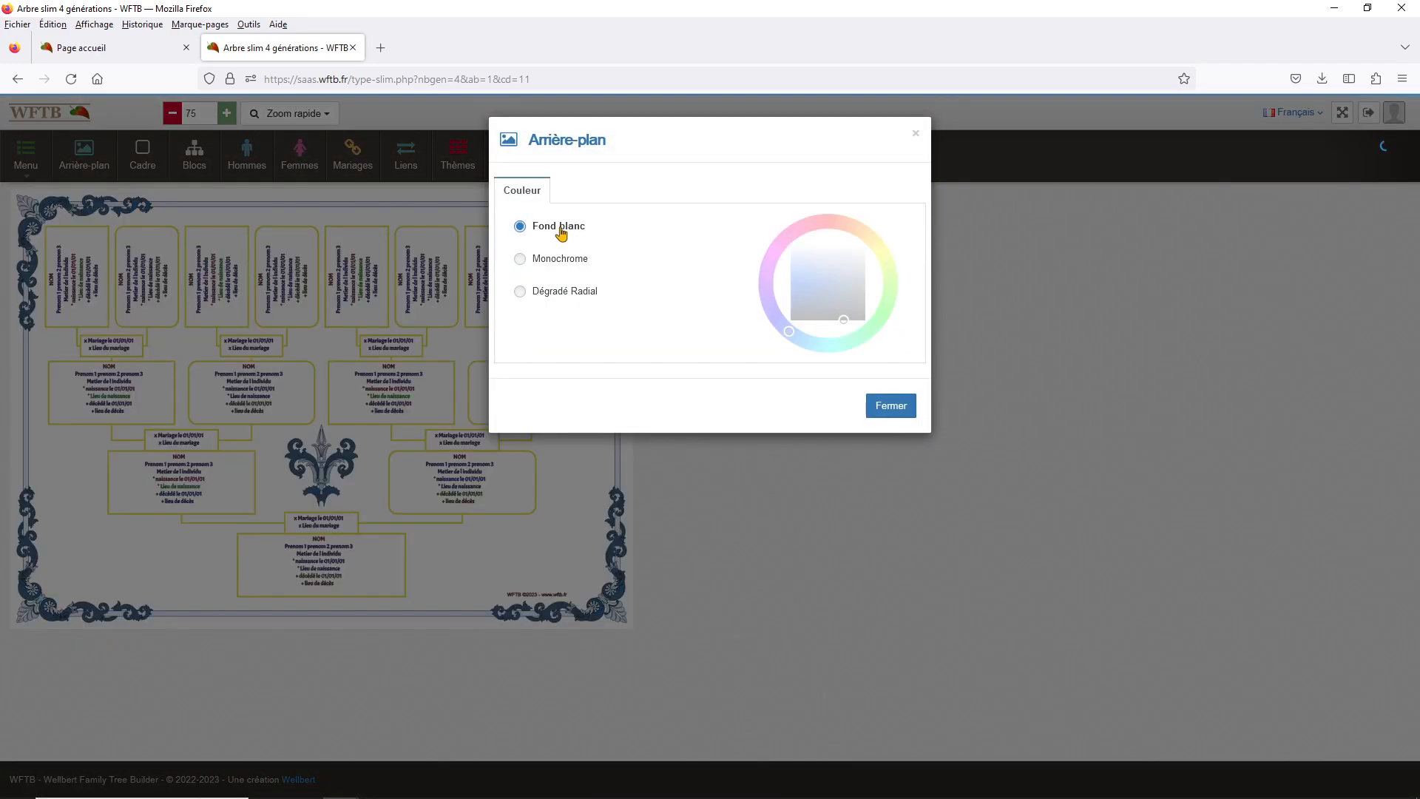
{"action": "left_click", "coordinate": [399, 282]}
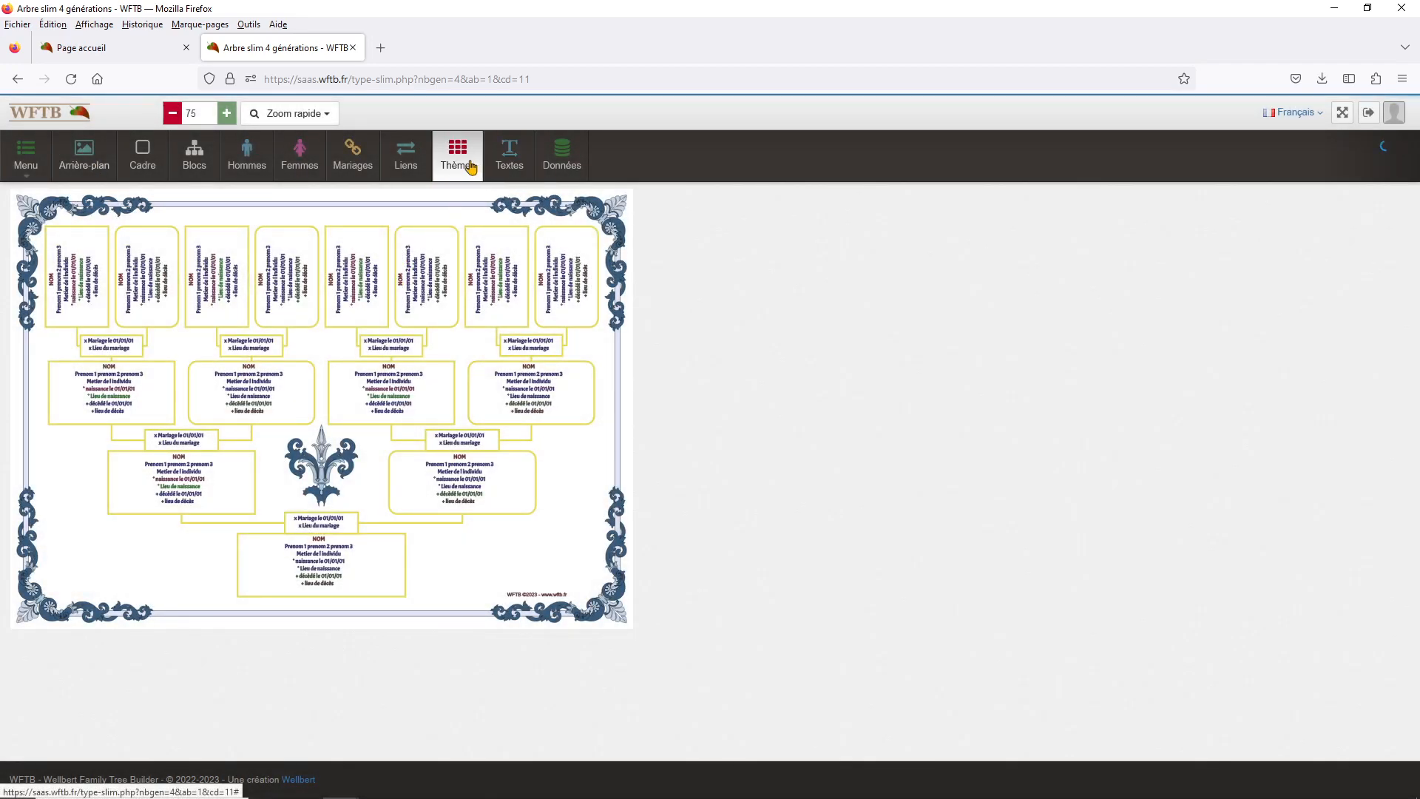
{"action": "left_click", "coordinate": [463, 165]}
{"action": "left_click", "coordinate": [848, 288]}
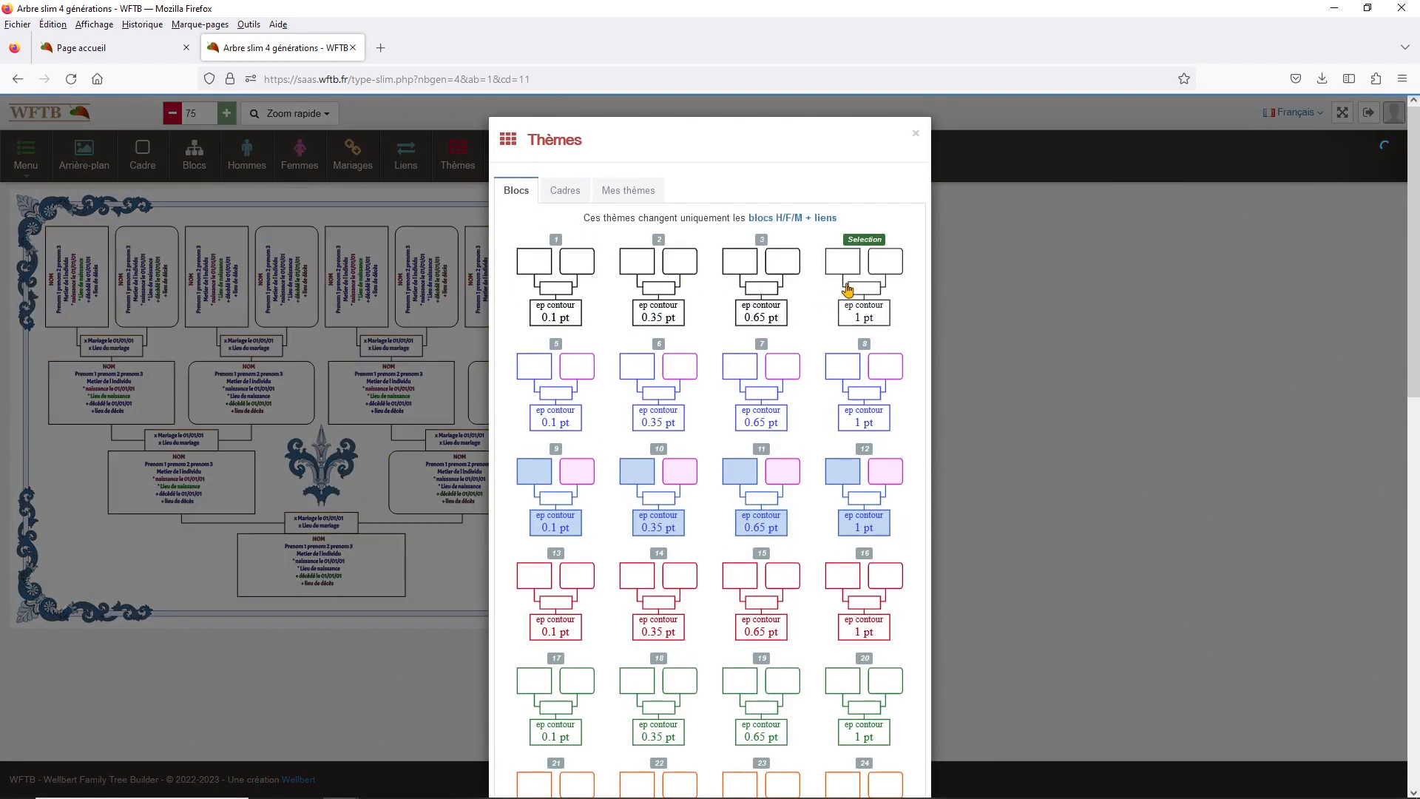
Try frame themes 1, 4, 8, 7, 6 and 5 on the tree's decorative border.
{"action": "left_click", "coordinate": [567, 192]}
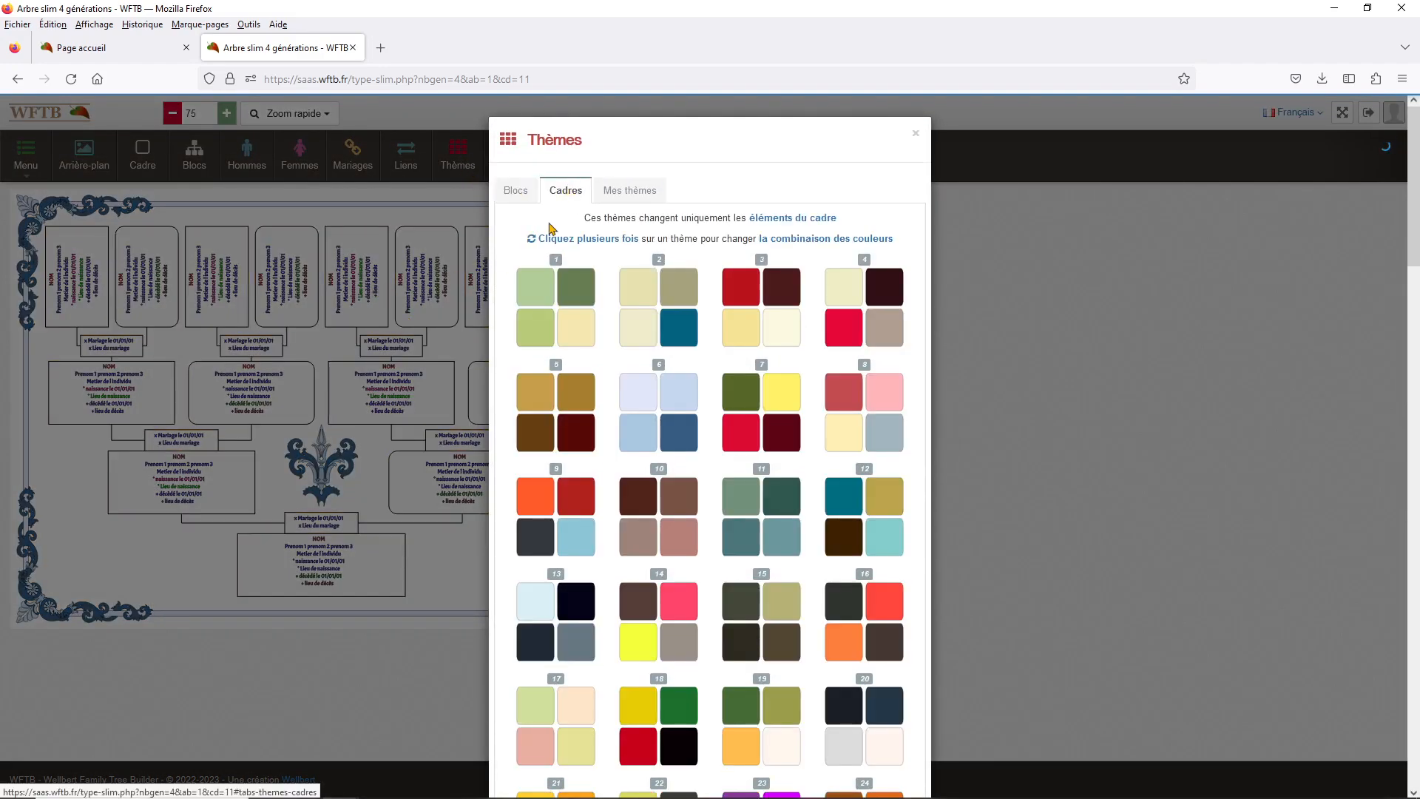
{"action": "left_click", "coordinate": [556, 300]}
{"action": "left_click", "coordinate": [844, 323]}
{"action": "left_click", "coordinate": [855, 399]}
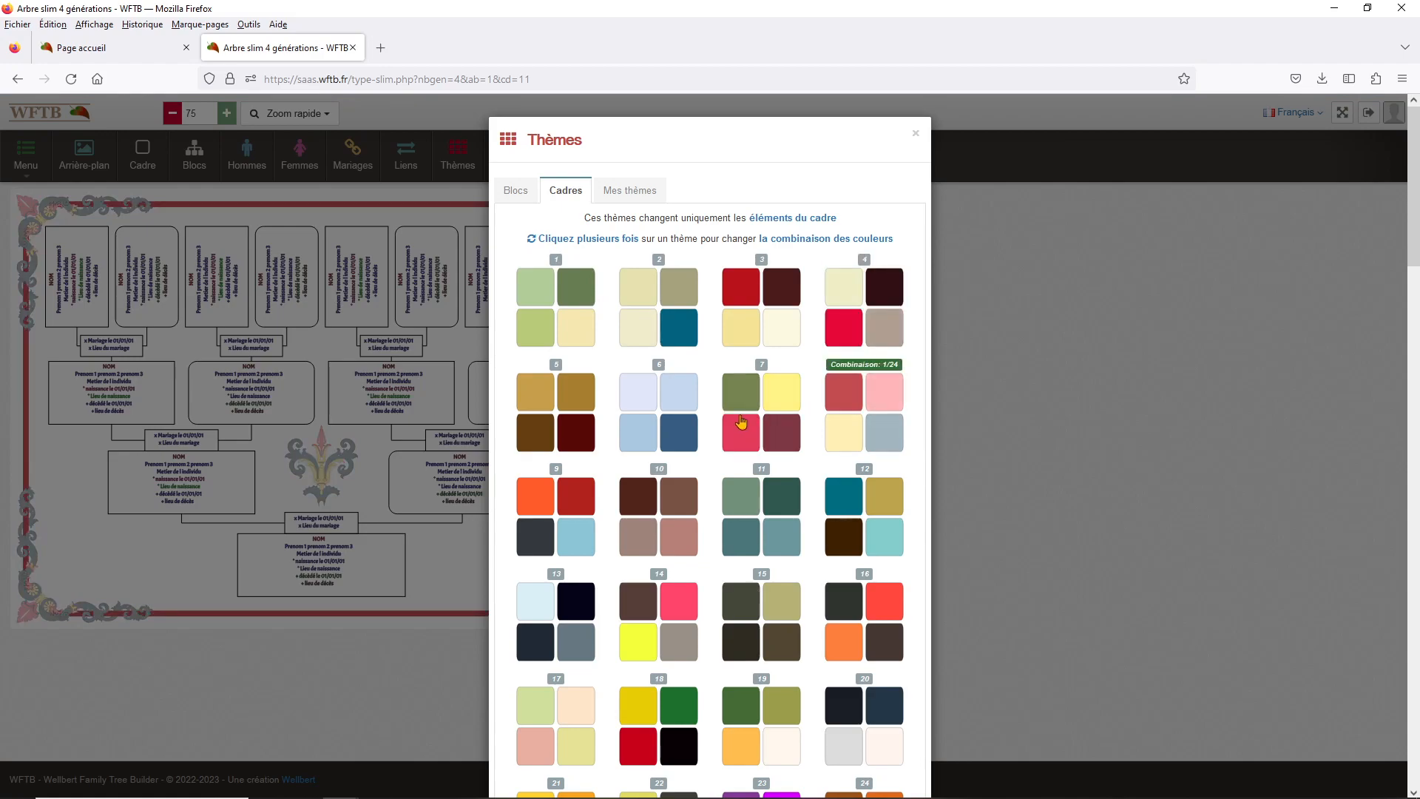
{"action": "left_click", "coordinate": [743, 422]}
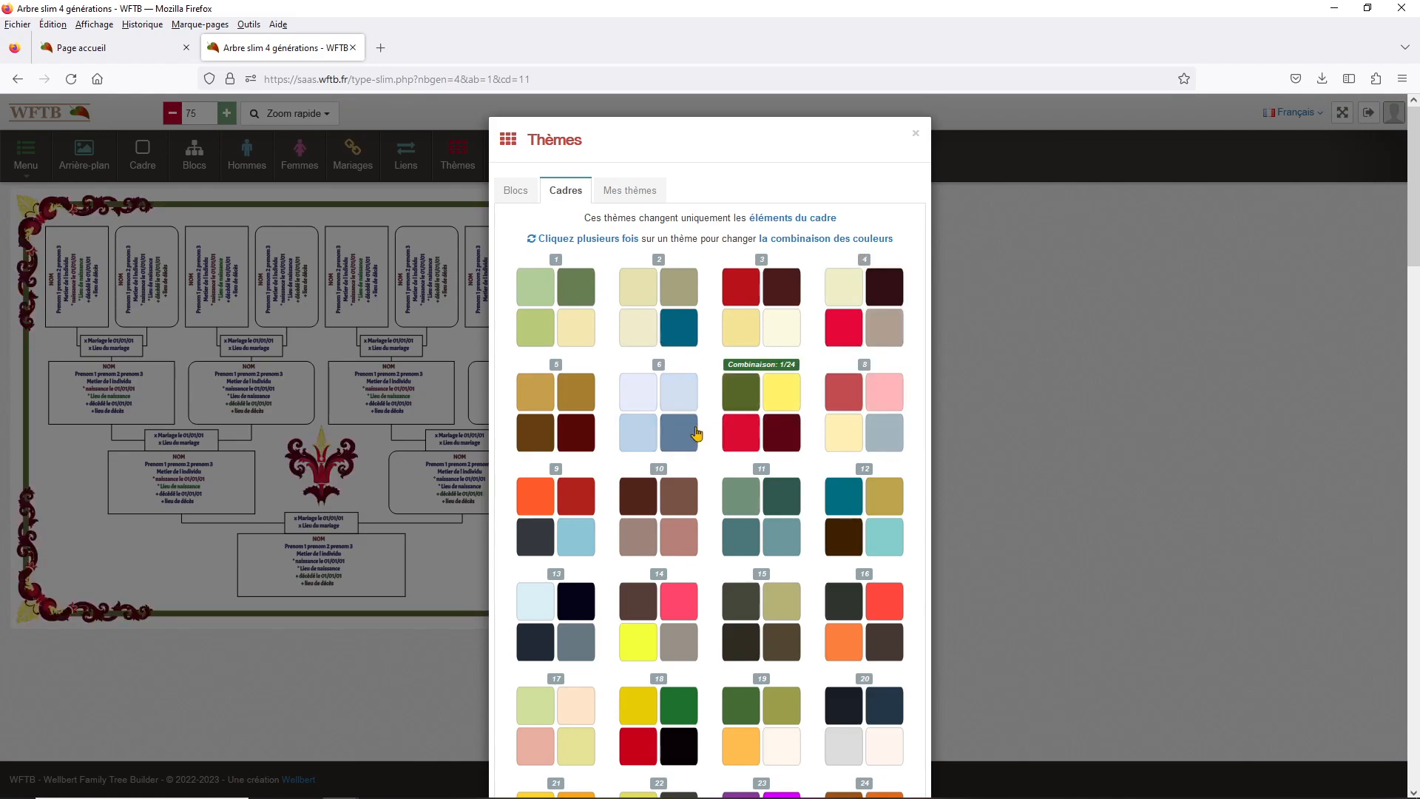
{"action": "left_click", "coordinate": [665, 433]}
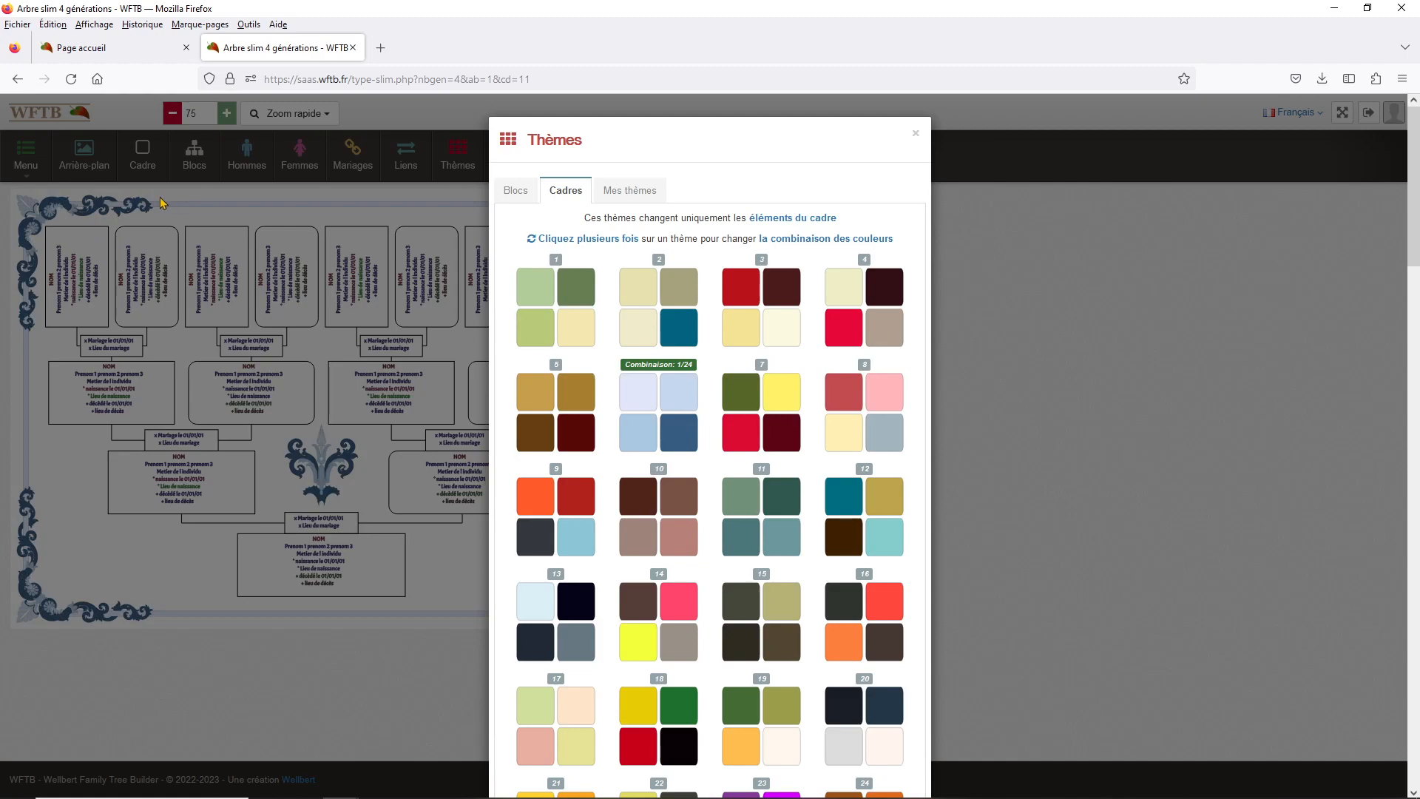
{"action": "left_click", "coordinate": [572, 406]}
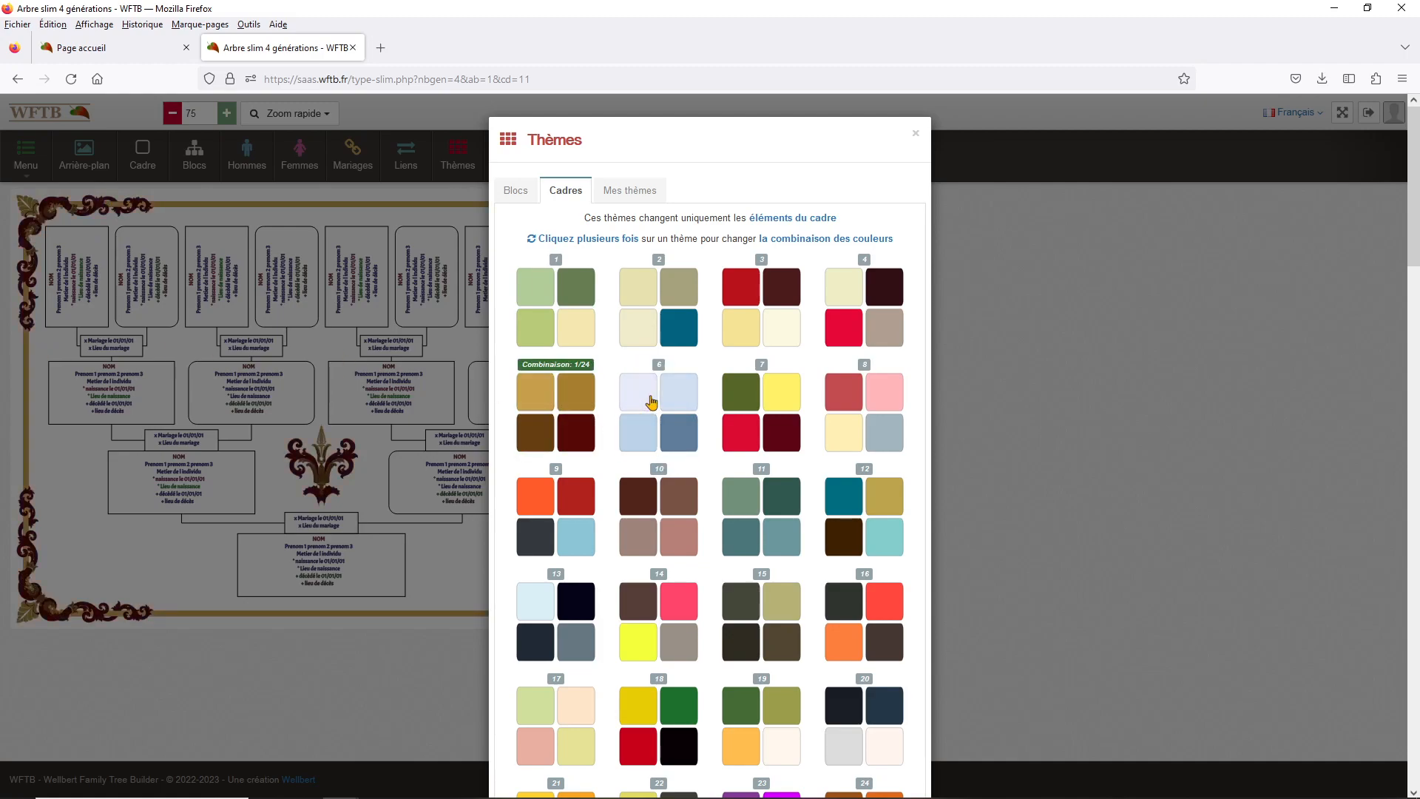
Apply frame theme 7 to the tree and cycle through its colour combinations up to 21/24.
{"action": "left_click", "coordinate": [751, 406]}
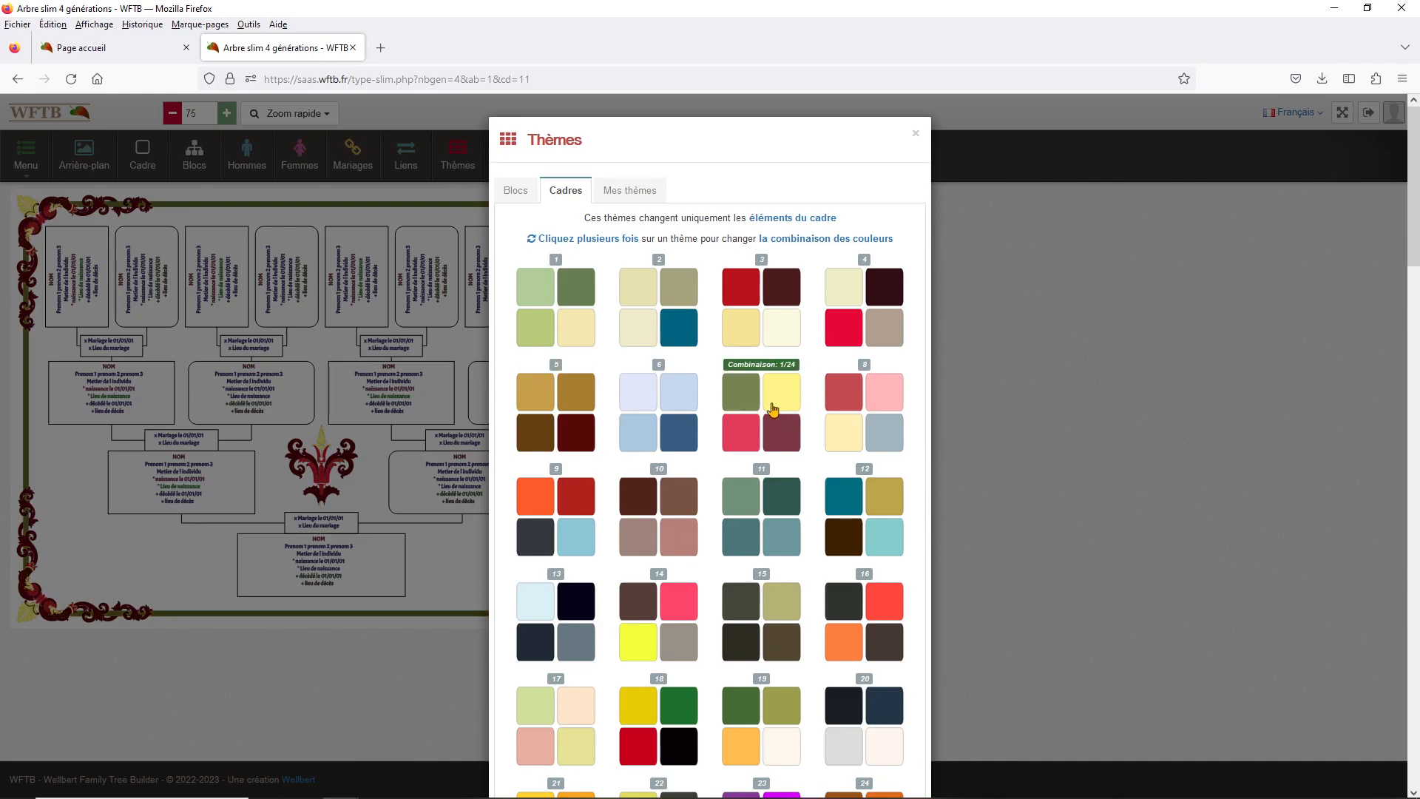
{"action": "left_click_drag", "start_coordinate": [725, 364], "coordinate": [793, 364]}
{"action": "left_click", "coordinate": [774, 394]}
{"action": "left_click", "coordinate": [780, 397]}
{"action": "left_click", "coordinate": [782, 400]}
{"action": "left_click", "coordinate": [781, 399]}
{"action": "left_click", "coordinate": [779, 397]}
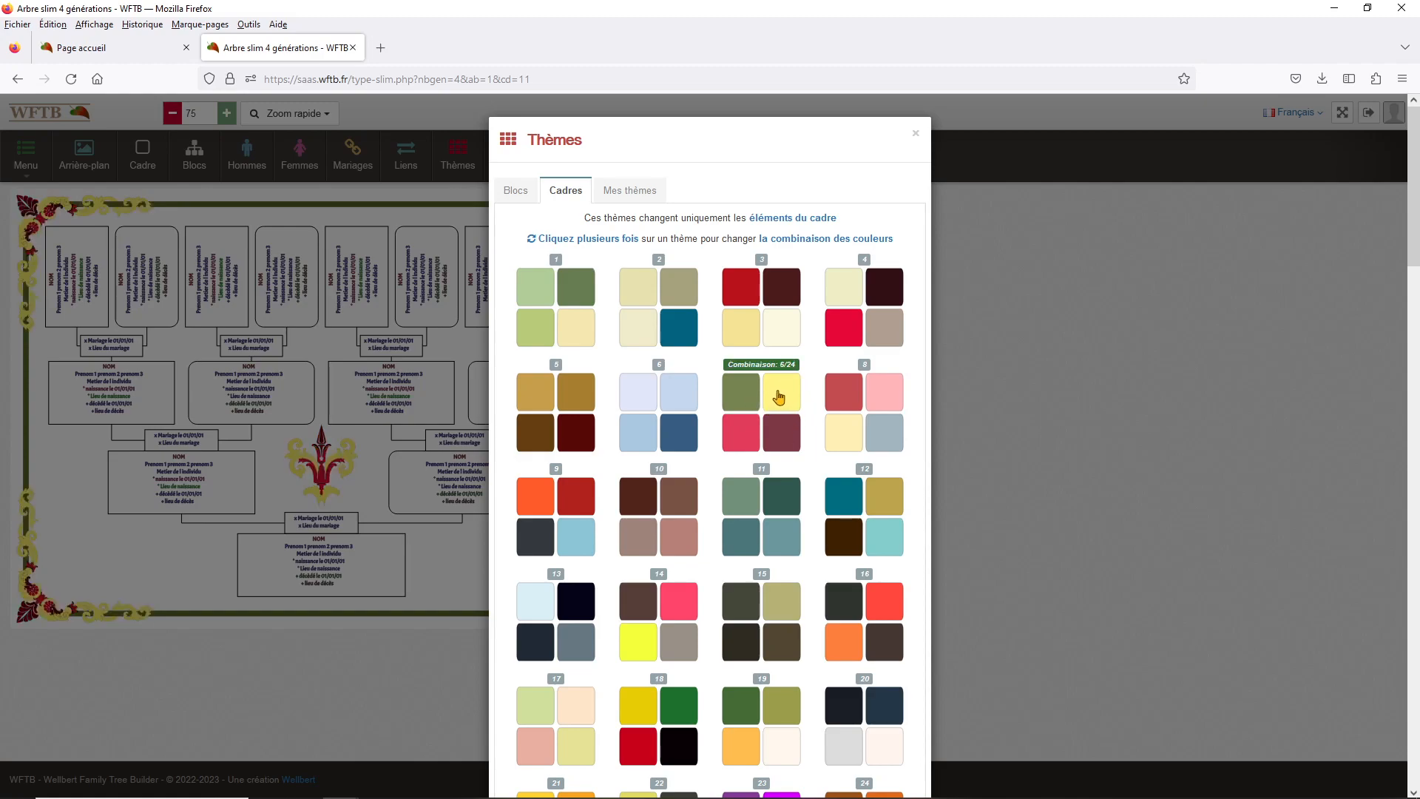
{"action": "left_click", "coordinate": [779, 396]}
{"action": "left_click", "coordinate": [777, 396]}
{"action": "left_click", "coordinate": [775, 394]}
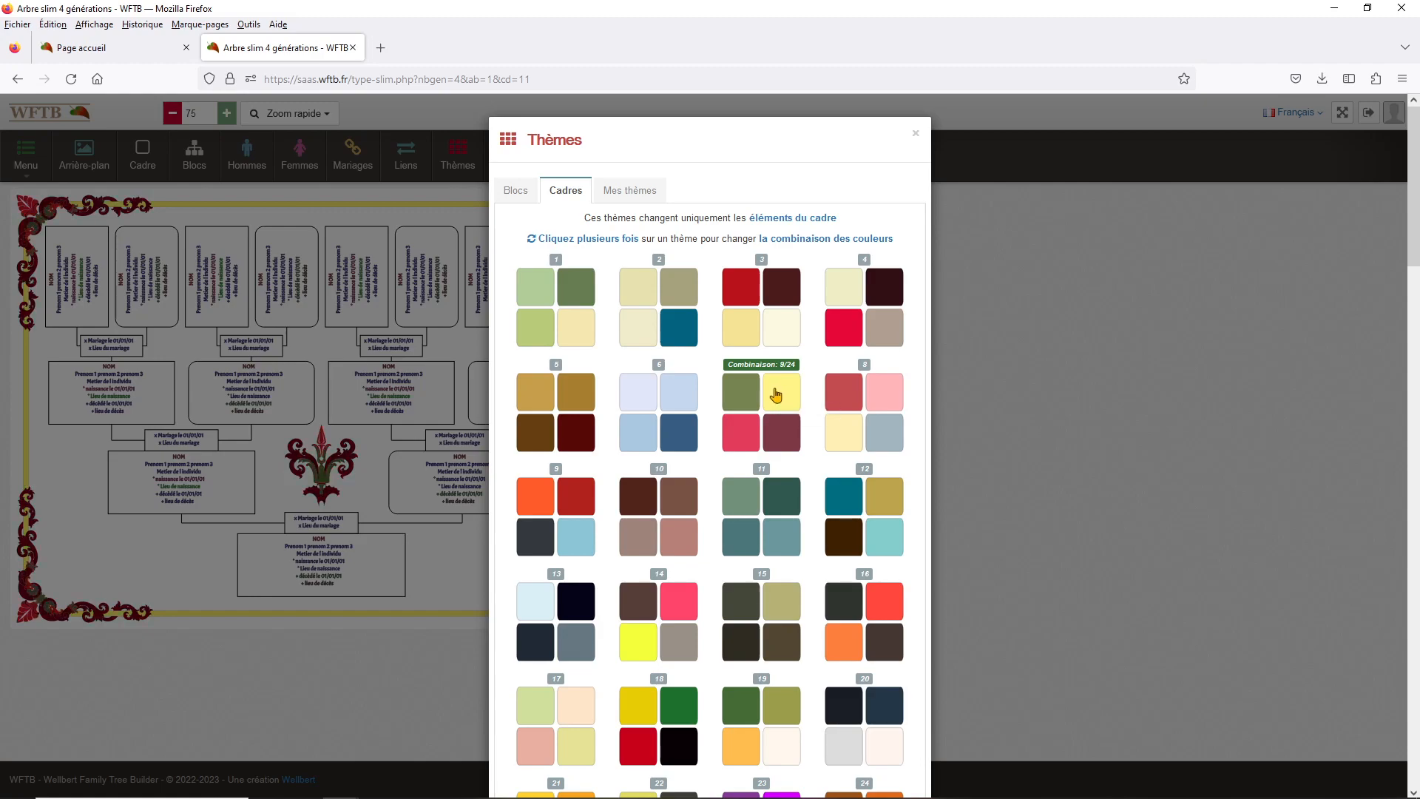
{"action": "left_click", "coordinate": [776, 396]}
{"action": "left_click", "coordinate": [778, 396]}
{"action": "left_click", "coordinate": [778, 397]}
{"action": "left_click", "coordinate": [780, 396]}
{"action": "left_click", "coordinate": [780, 397]}
{"action": "left_click", "coordinate": [779, 397]}
{"action": "left_click", "coordinate": [779, 397]}
{"action": "left_click", "coordinate": [780, 398]}
{"action": "left_click", "coordinate": [781, 399]}
{"action": "left_click", "coordinate": [780, 400]}
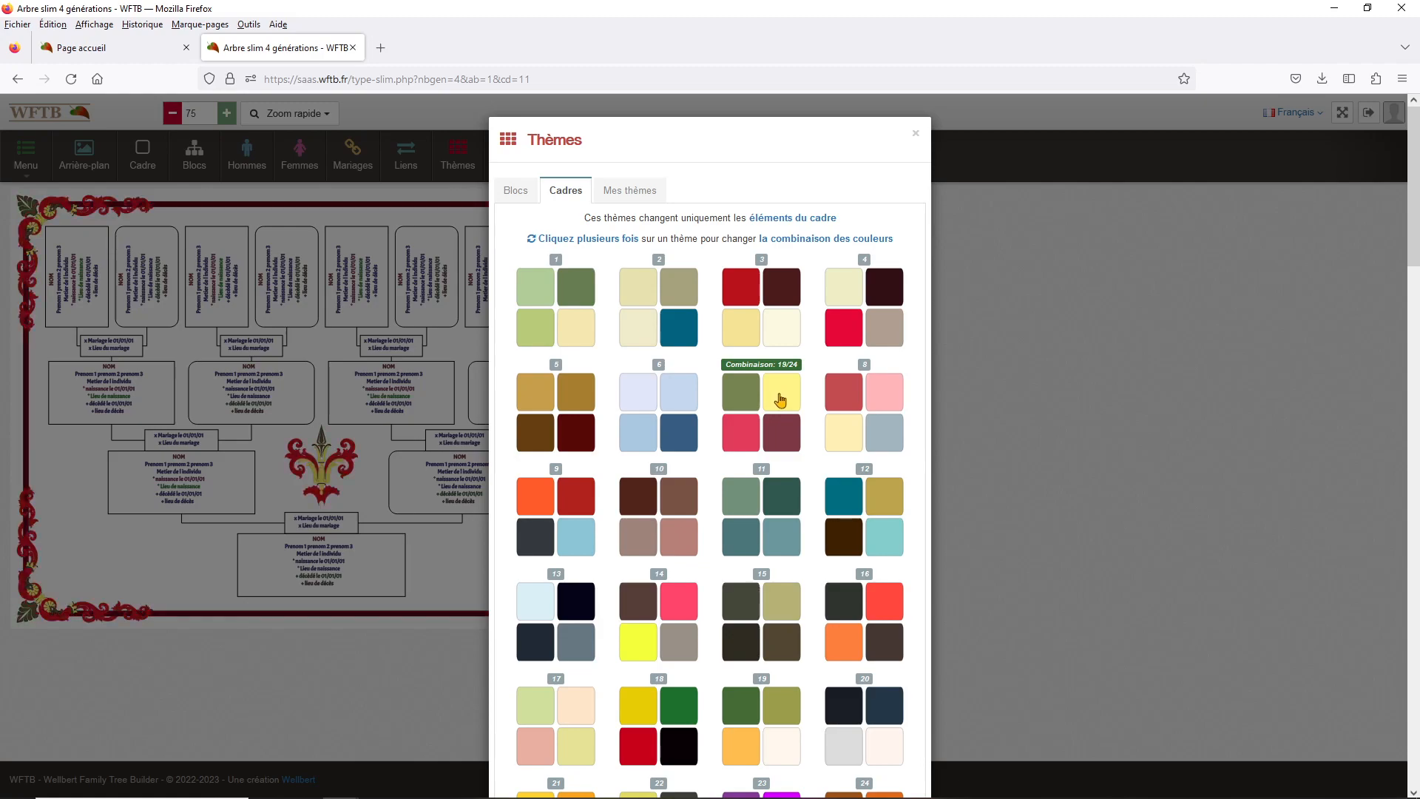
{"action": "left_click", "coordinate": [778, 401]}
{"action": "left_click", "coordinate": [776, 386]}
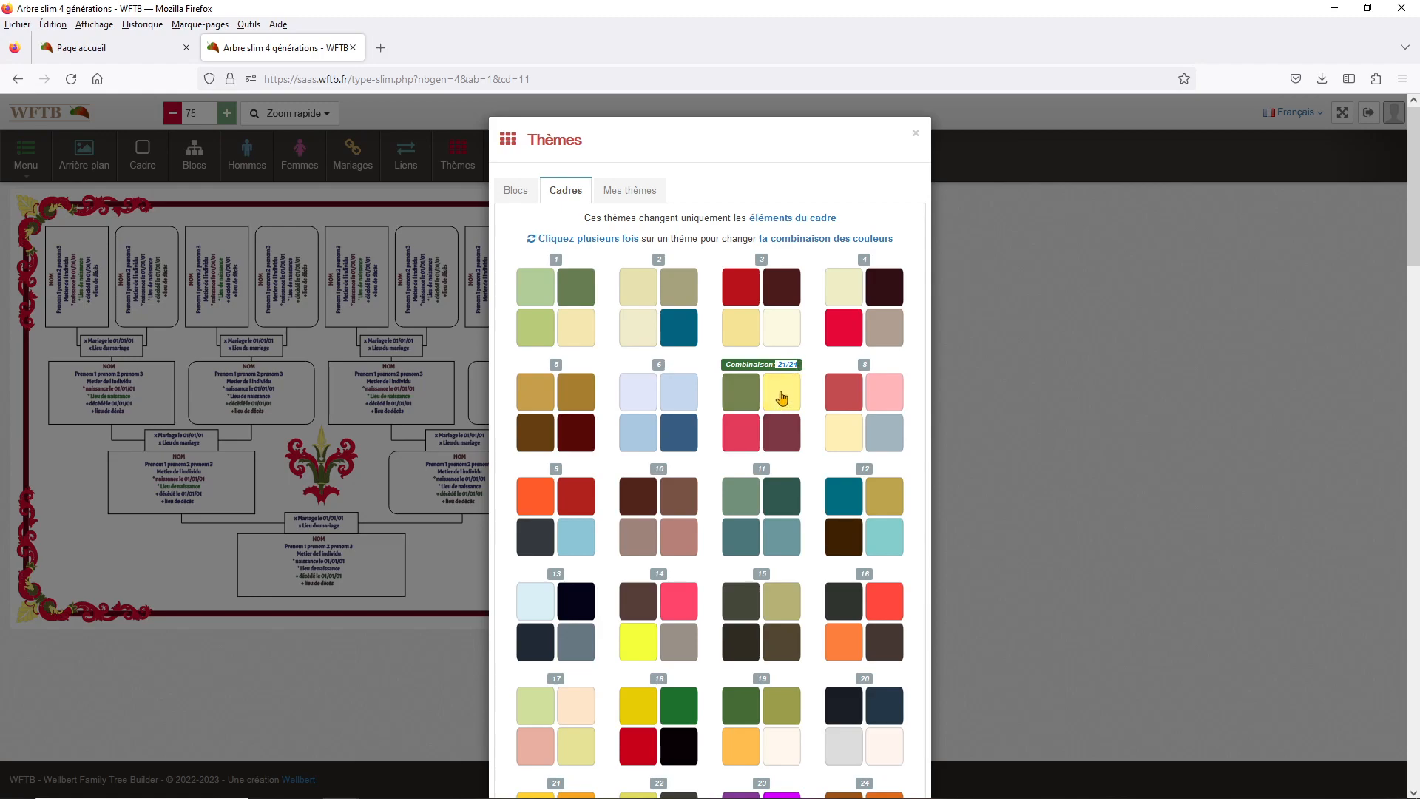
Continue cycling frame theme 7's colour combinations to 6/24 and return to the tree.
{"action": "left_click", "coordinate": [781, 398]}
{"action": "left_click", "coordinate": [781, 397]}
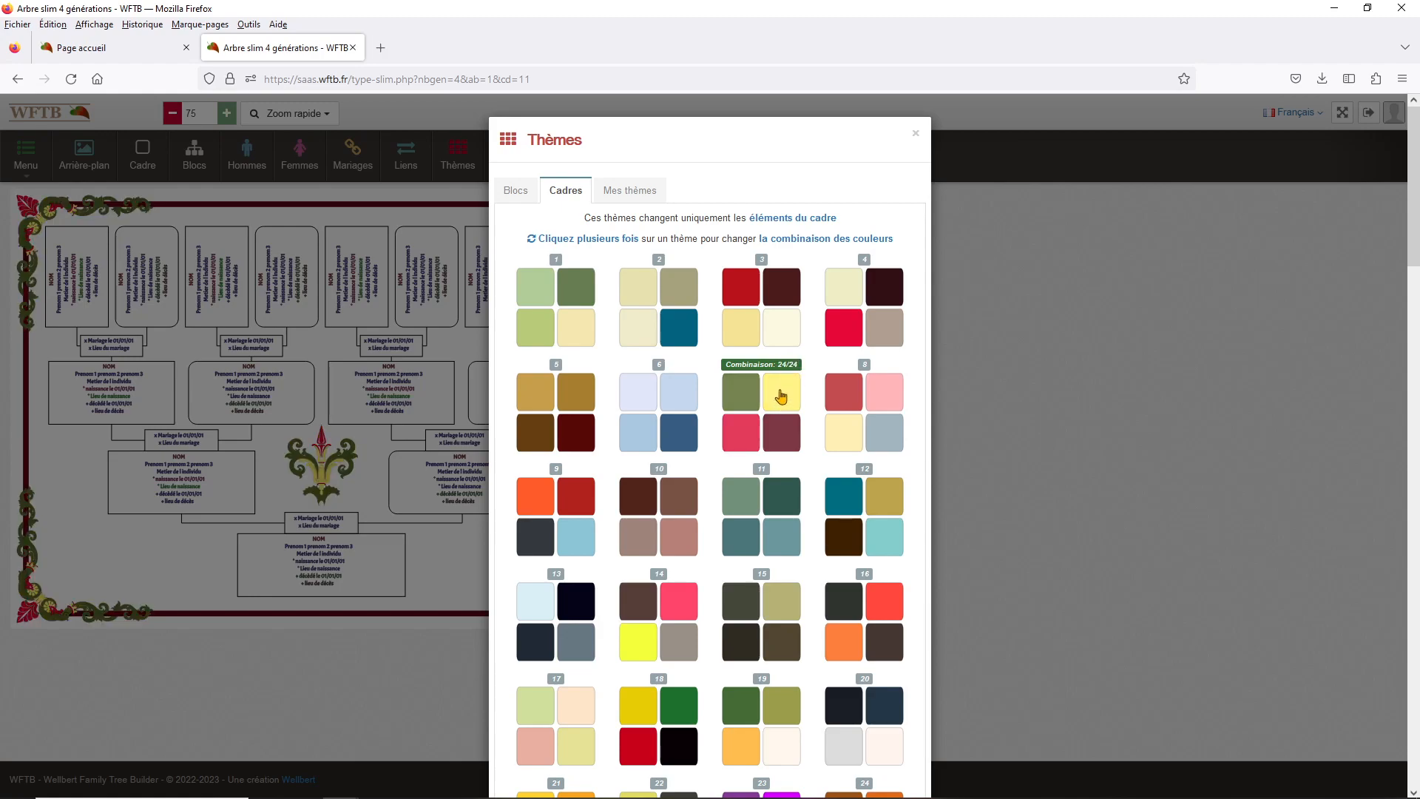
{"action": "left_click", "coordinate": [779, 395]}
{"action": "left_click", "coordinate": [781, 397]}
{"action": "left_click", "coordinate": [781, 398]}
{"action": "left_click", "coordinate": [783, 400]}
{"action": "left_click", "coordinate": [784, 399]}
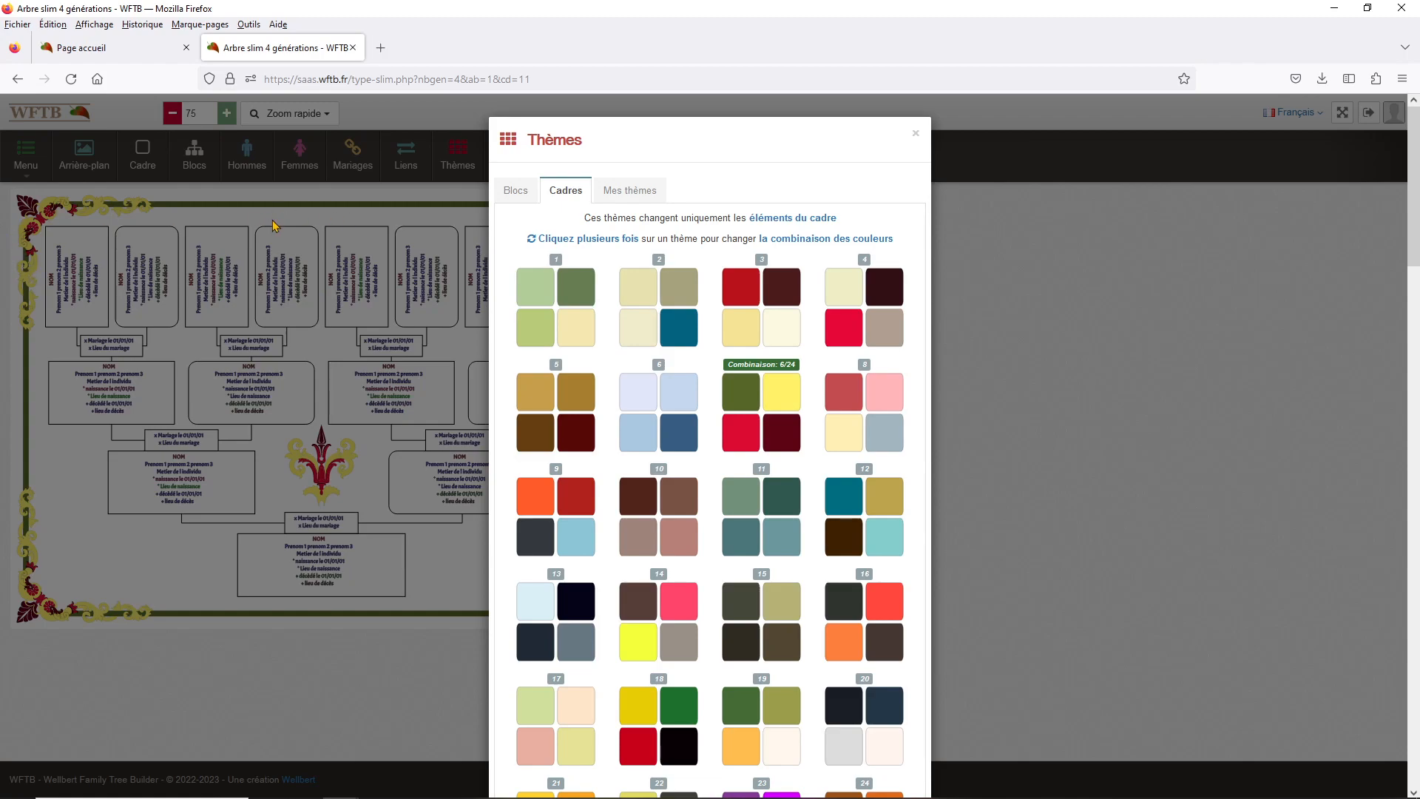
{"action": "left_click", "coordinate": [132, 227]}
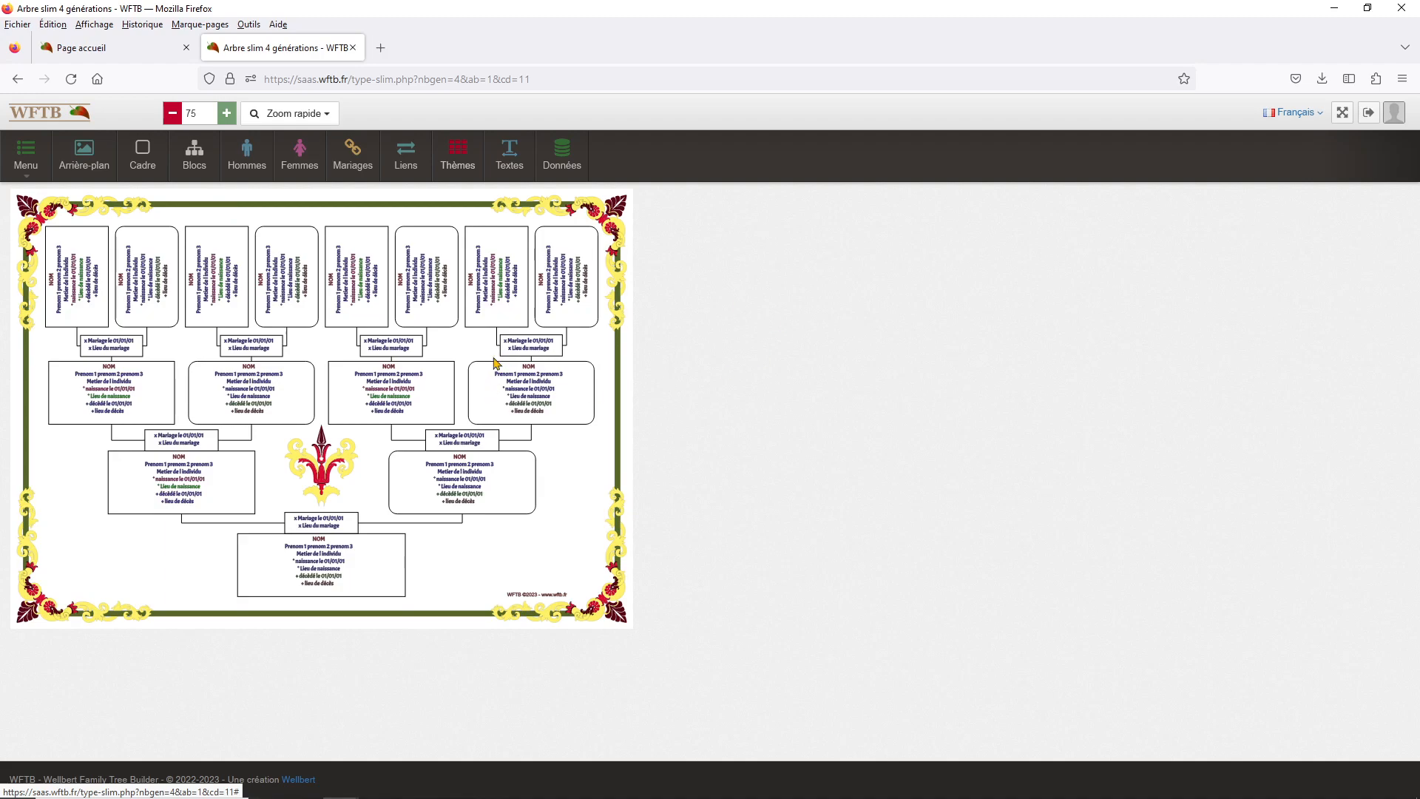
Look over the saved personal themes (Mes thèmes) and return to the tree without applying one.
{"action": "left_click", "coordinate": [458, 157]}
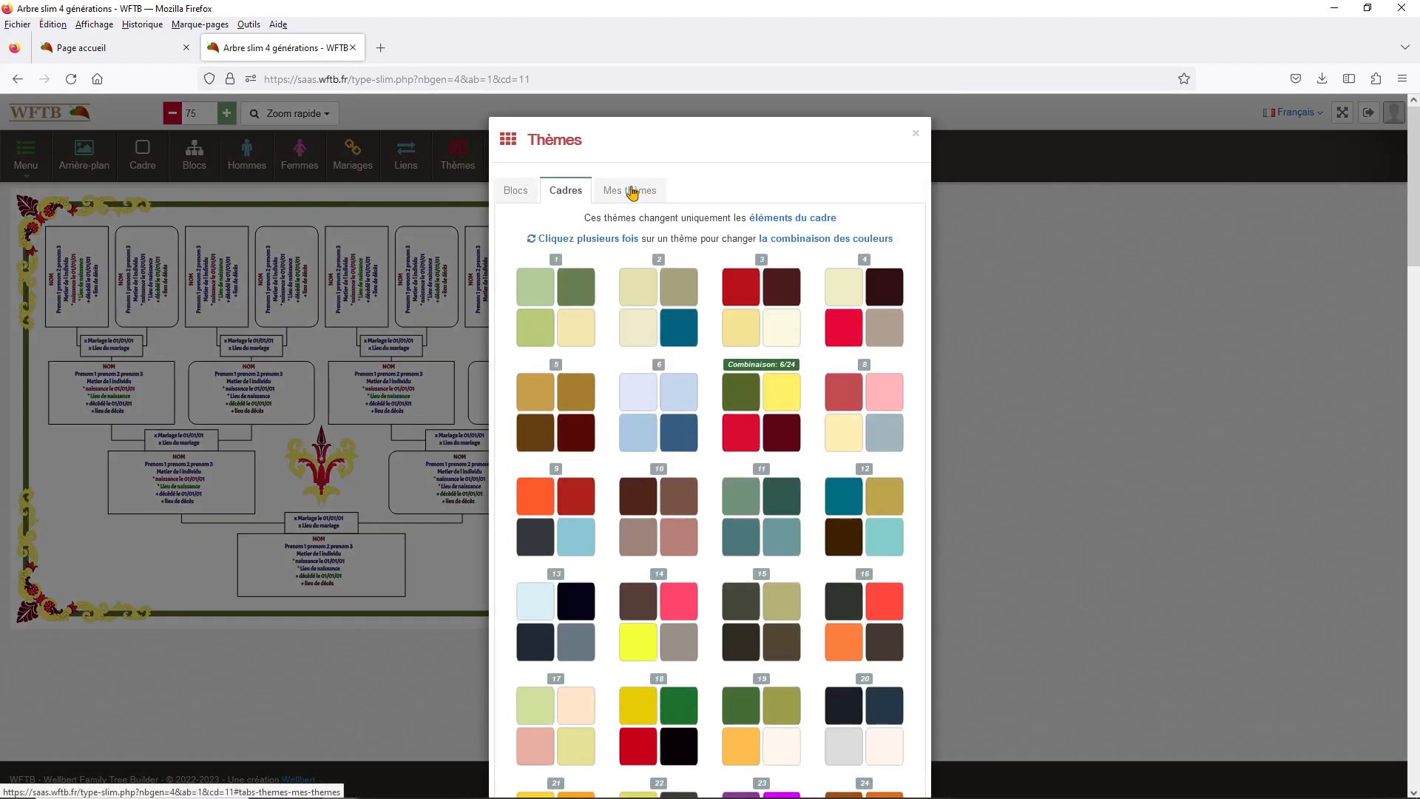
{"action": "left_click", "coordinate": [632, 191]}
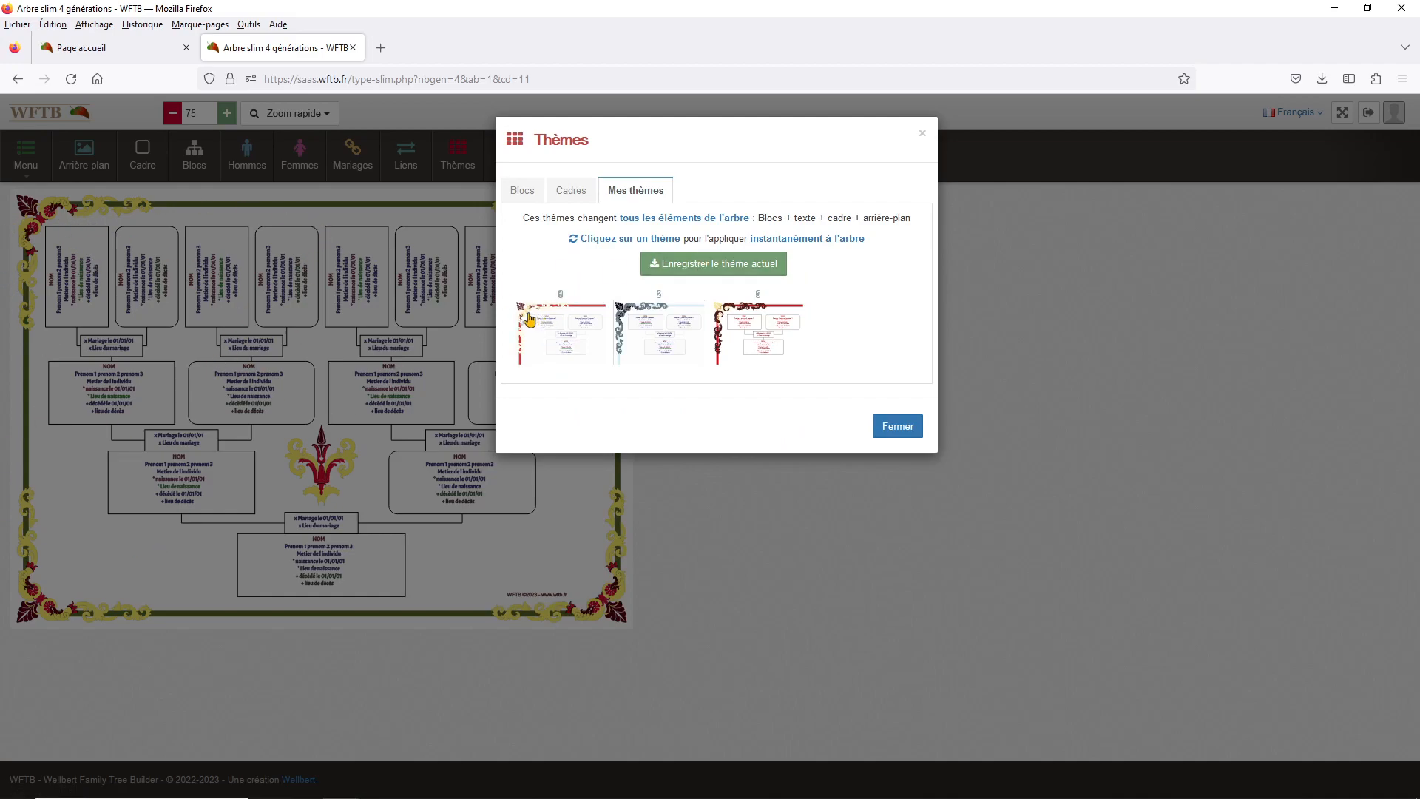
{"action": "left_click", "coordinate": [345, 266]}
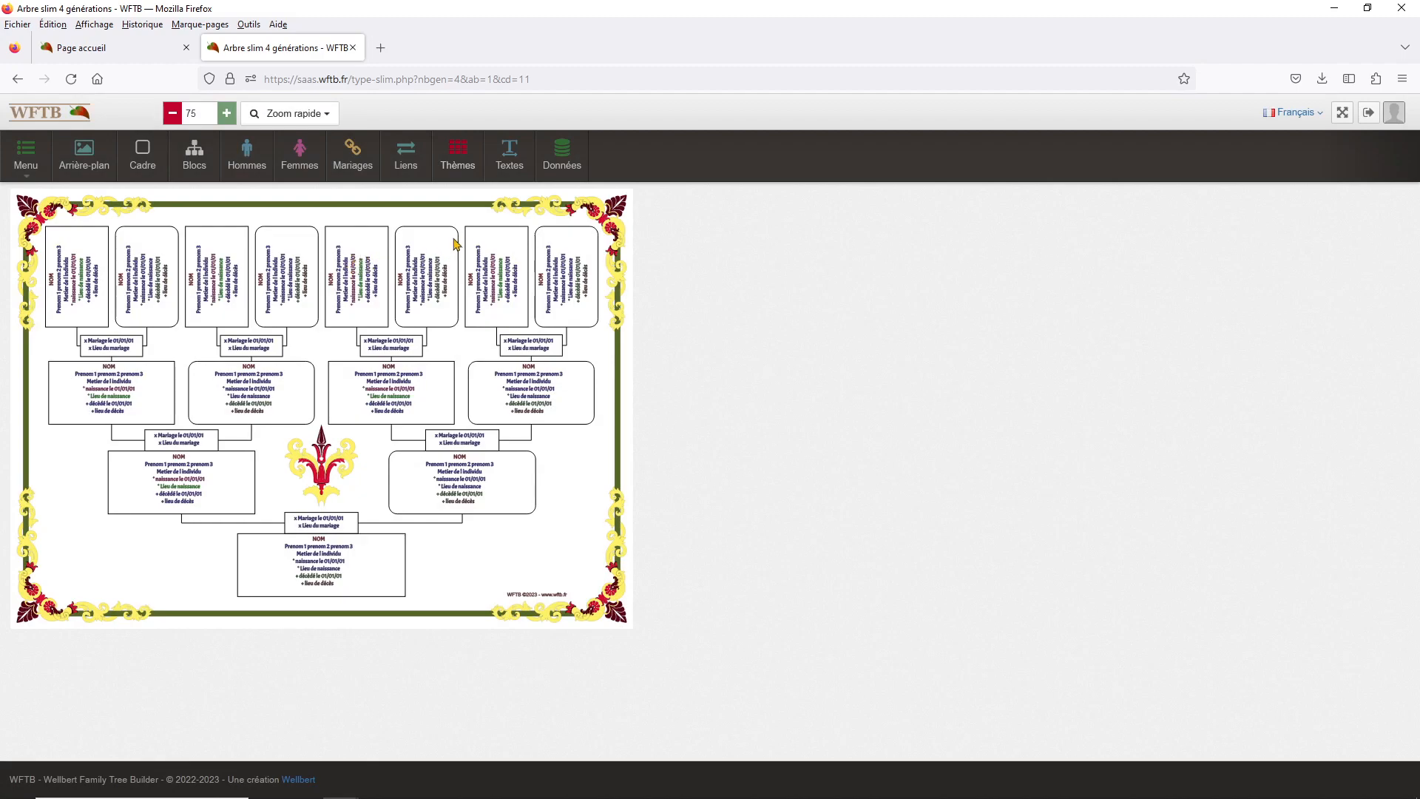
Try frame theme 91 on the tree's border and cycle its colour combinations up to 5/24.
{"action": "left_click", "coordinate": [464, 164]}
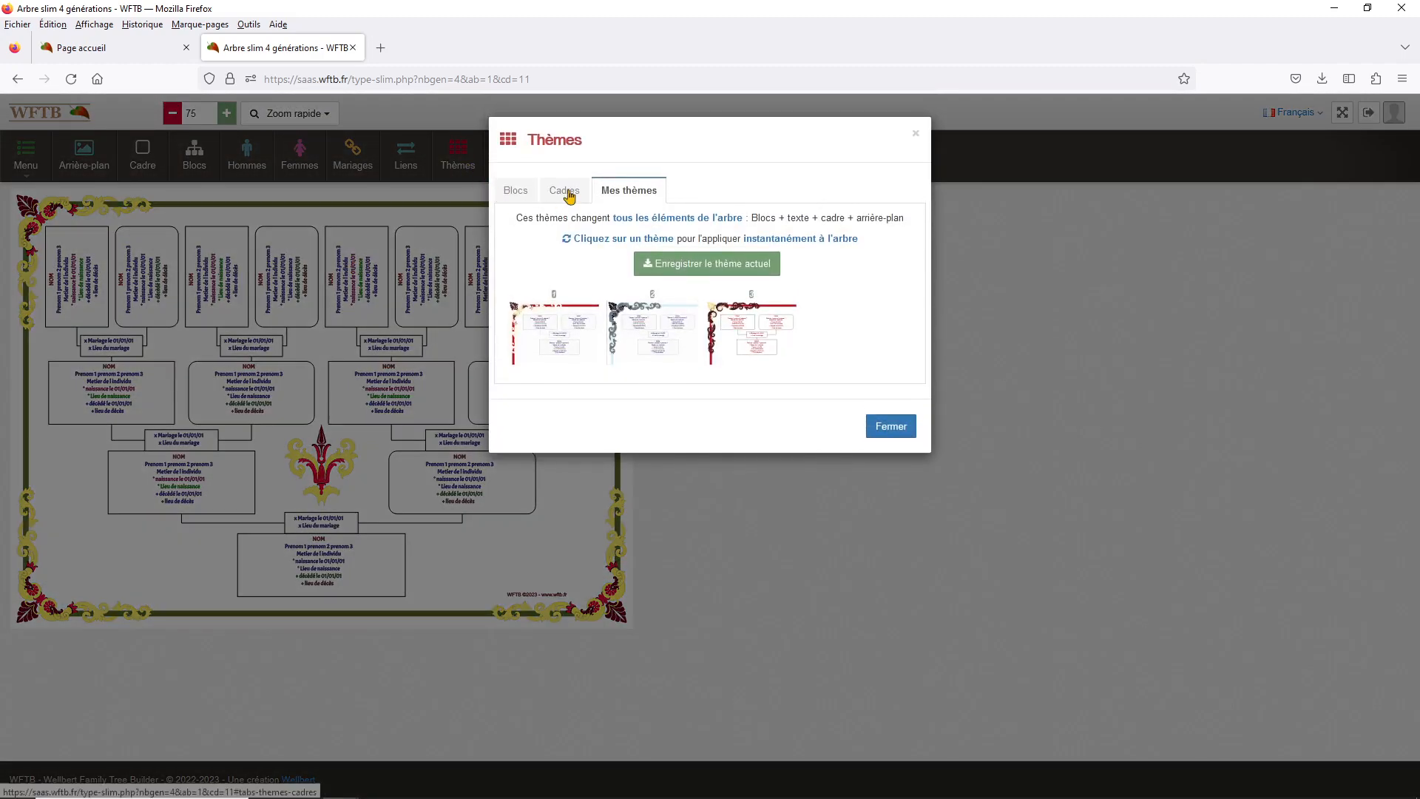
{"action": "left_click", "coordinate": [562, 190]}
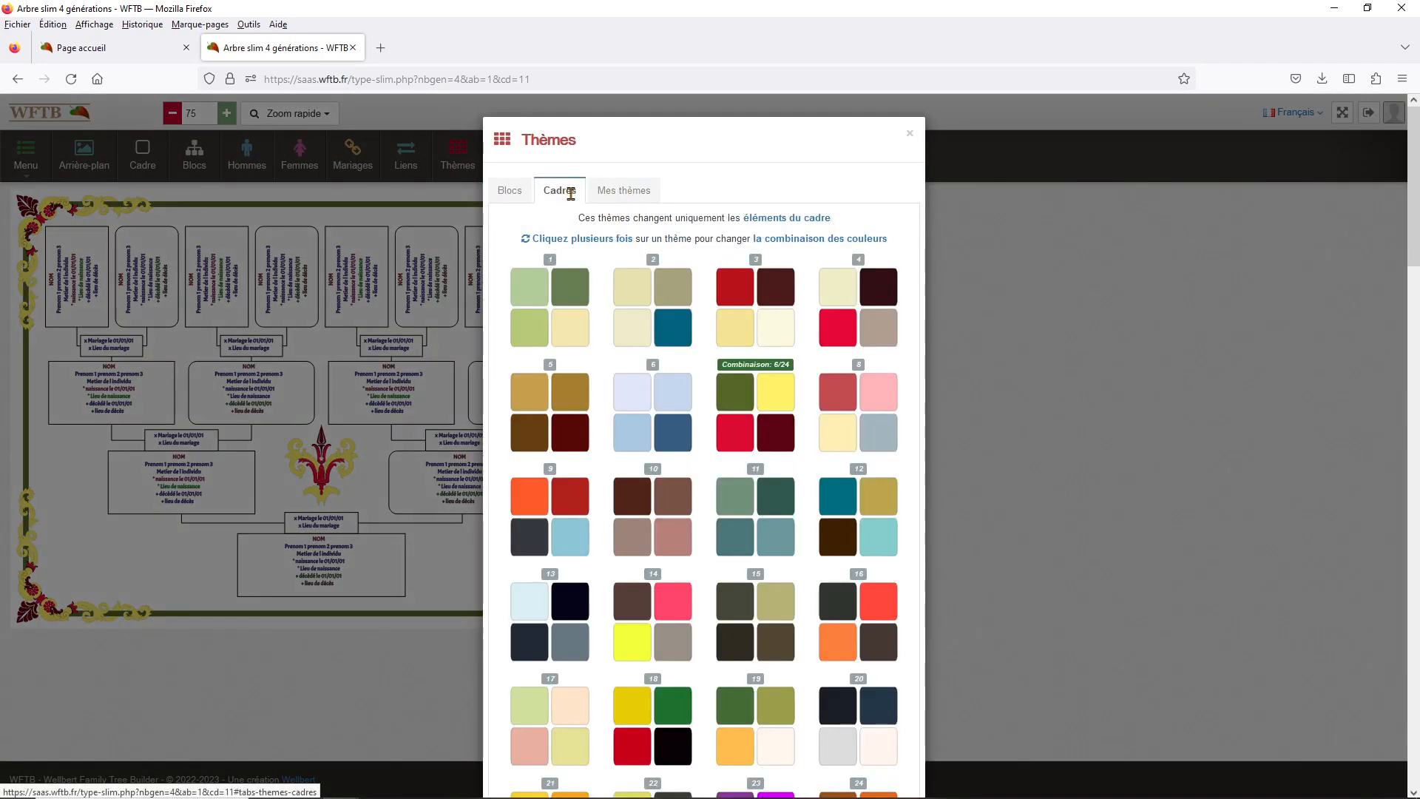
{"action": "scroll", "coordinate": [777, 486], "scroll_direction": "down", "scroll_amount": 2}
{"action": "scroll", "coordinate": [776, 486], "scroll_direction": "down", "scroll_amount": 15}
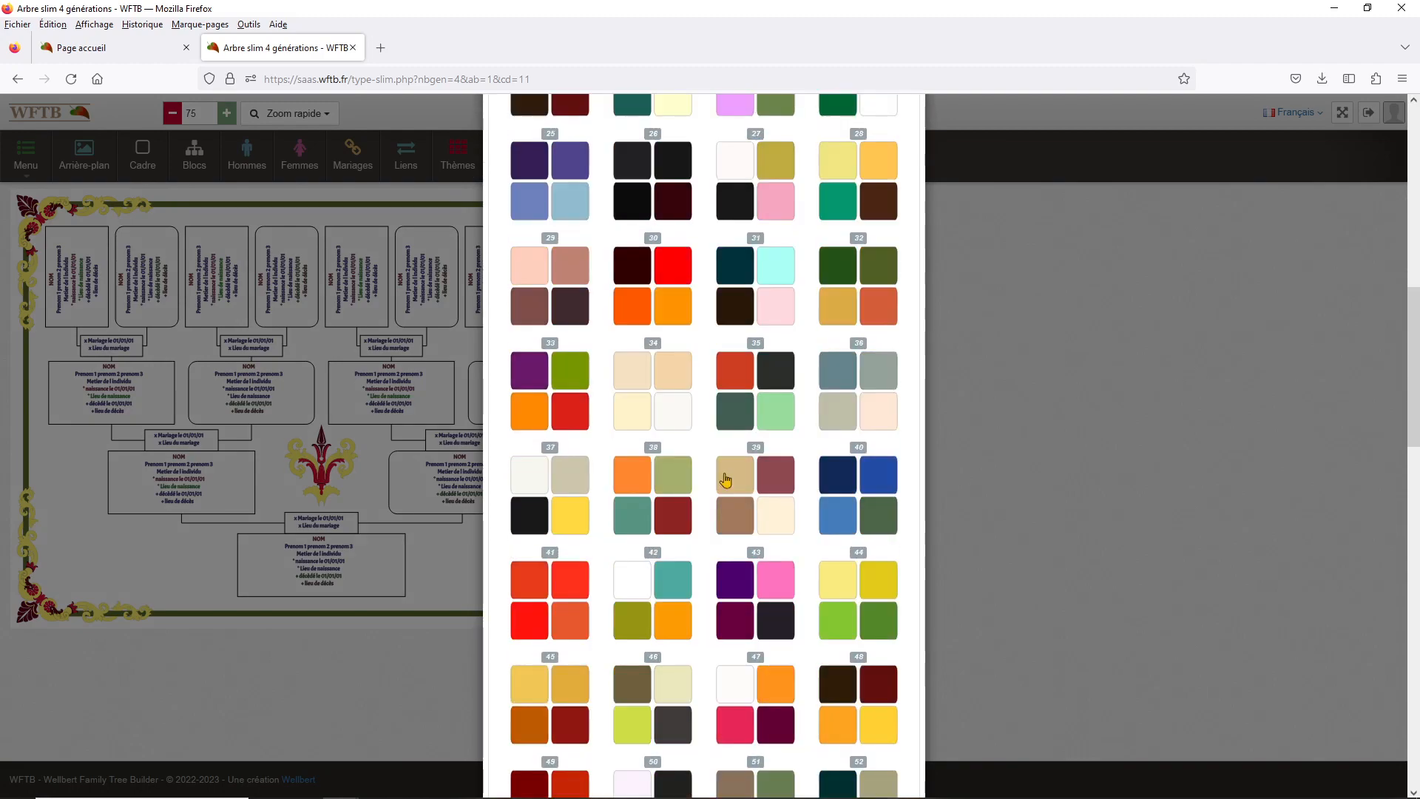
{"action": "scroll", "coordinate": [713, 473], "scroll_direction": "down", "scroll_amount": 12}
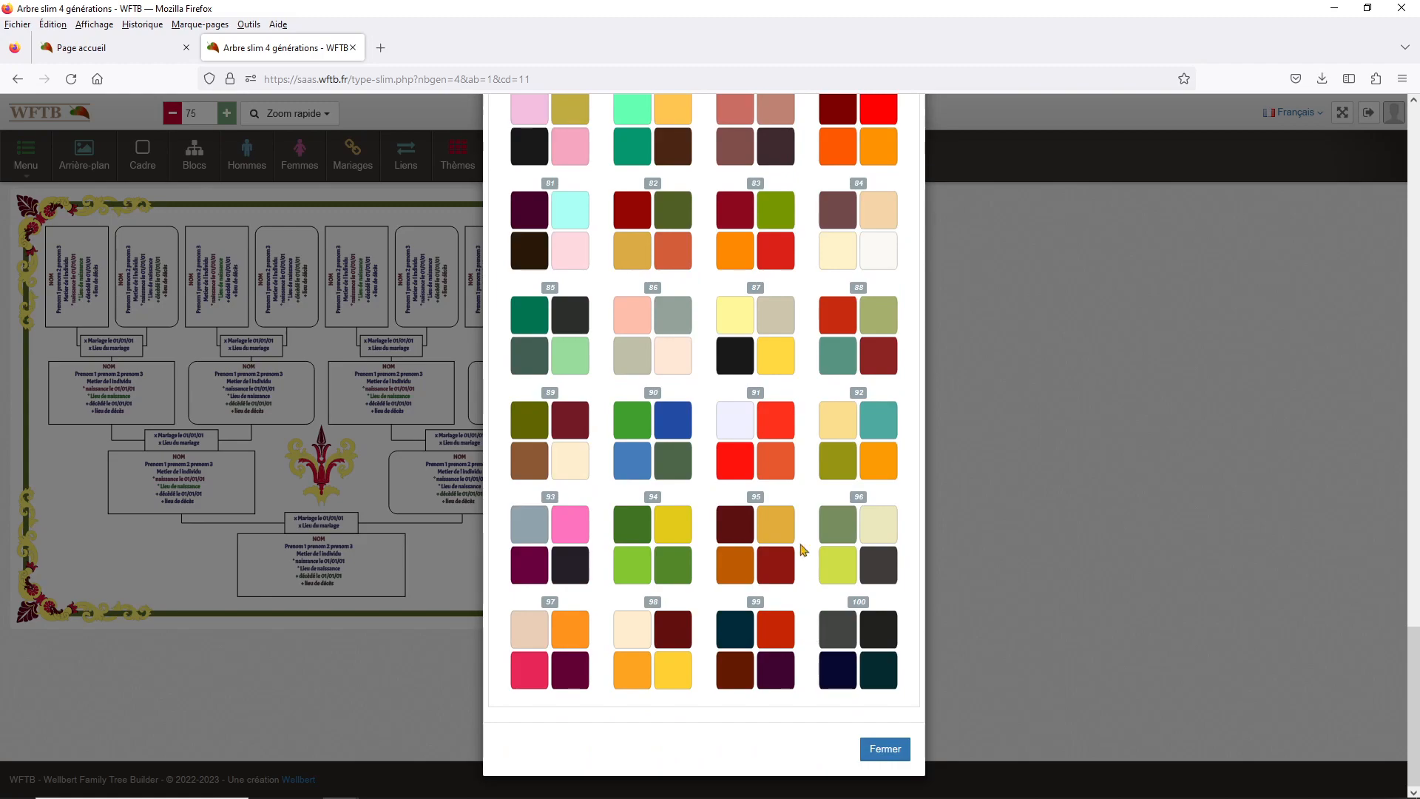
{"action": "left_click", "coordinate": [746, 424]}
{"action": "left_click", "coordinate": [742, 424]}
{"action": "left_click", "coordinate": [743, 424]}
{"action": "left_click", "coordinate": [742, 424]}
{"action": "left_click", "coordinate": [742, 425]}
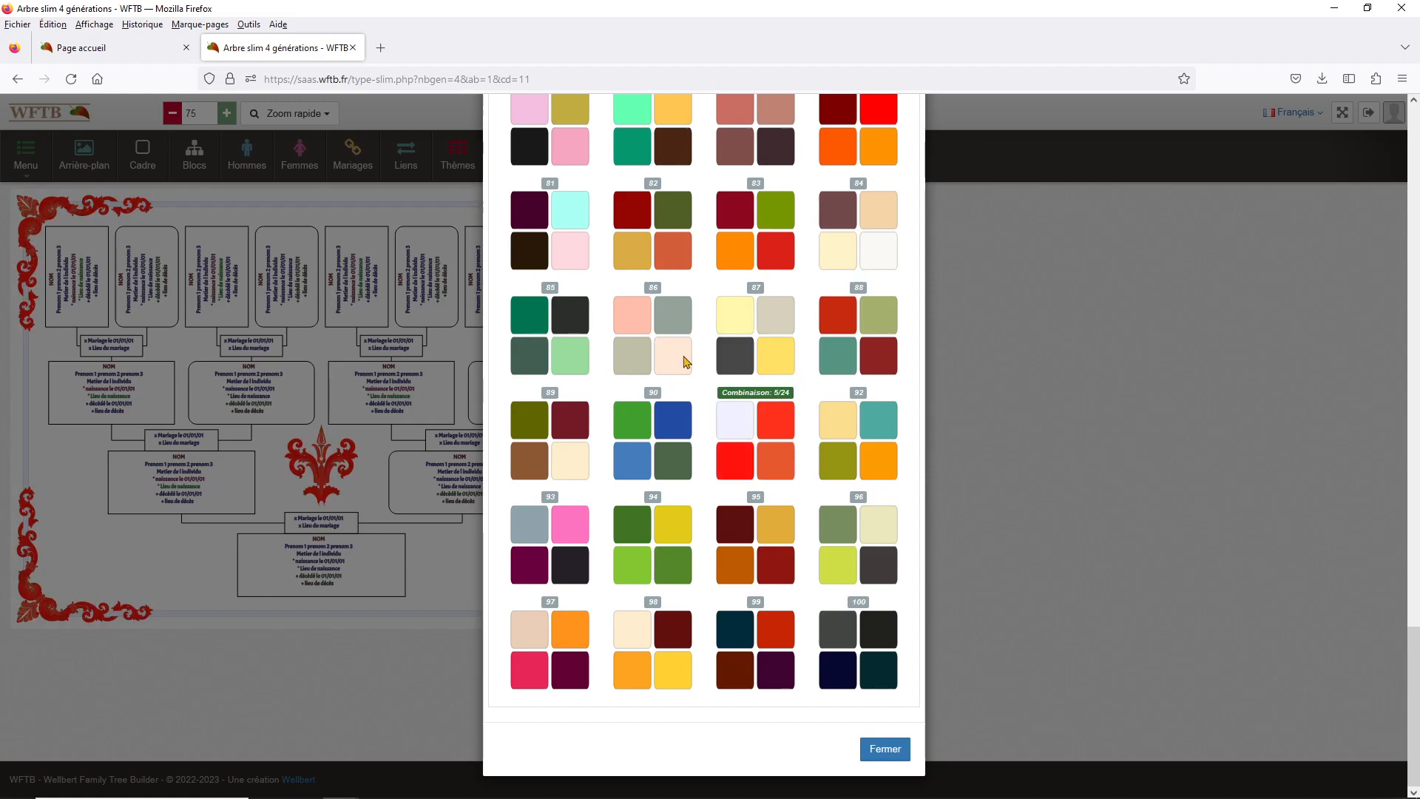
Try frame theme 85, apply frame theme 94 in combination 1/24 instead, and return to the tree.
{"action": "left_click", "coordinate": [574, 337]}
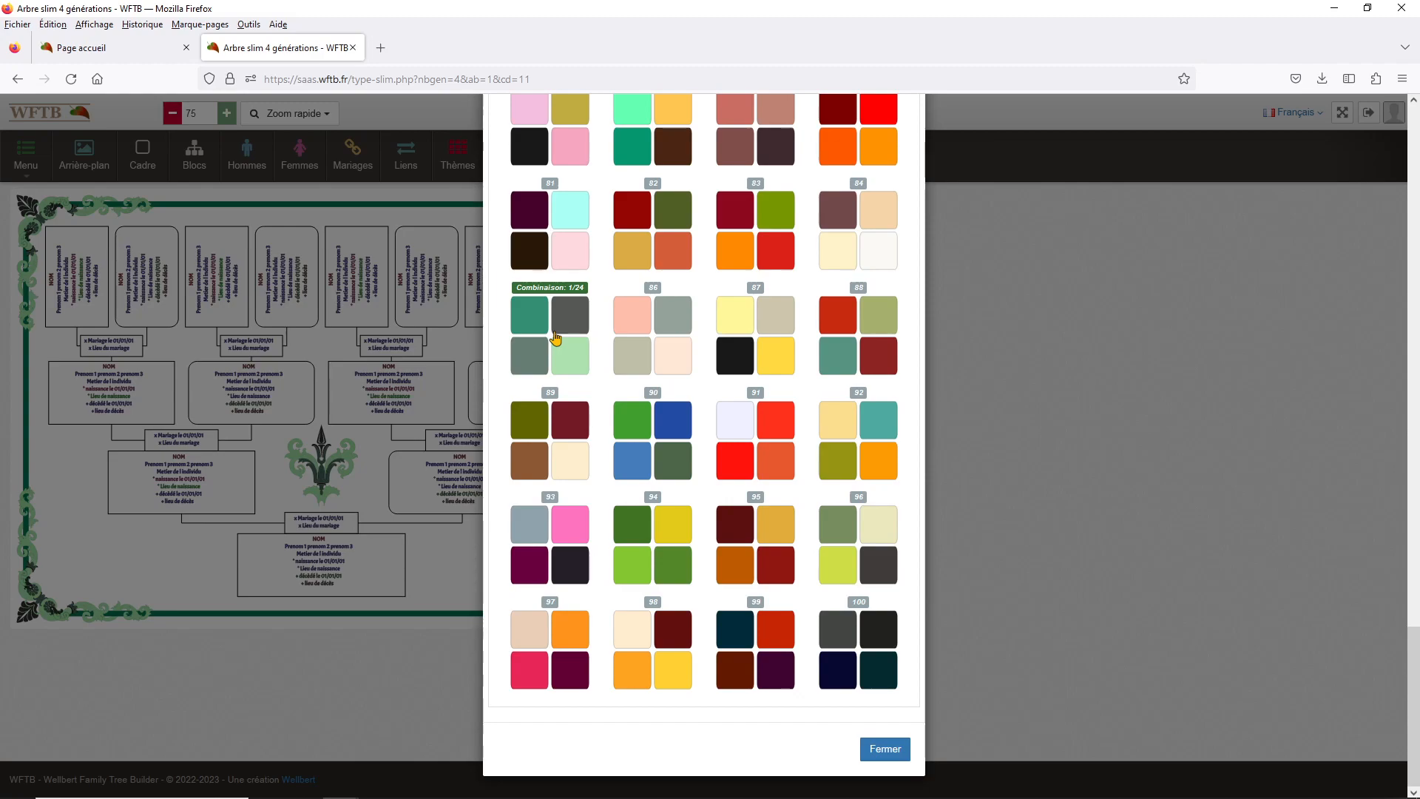
{"action": "left_click", "coordinate": [649, 553]}
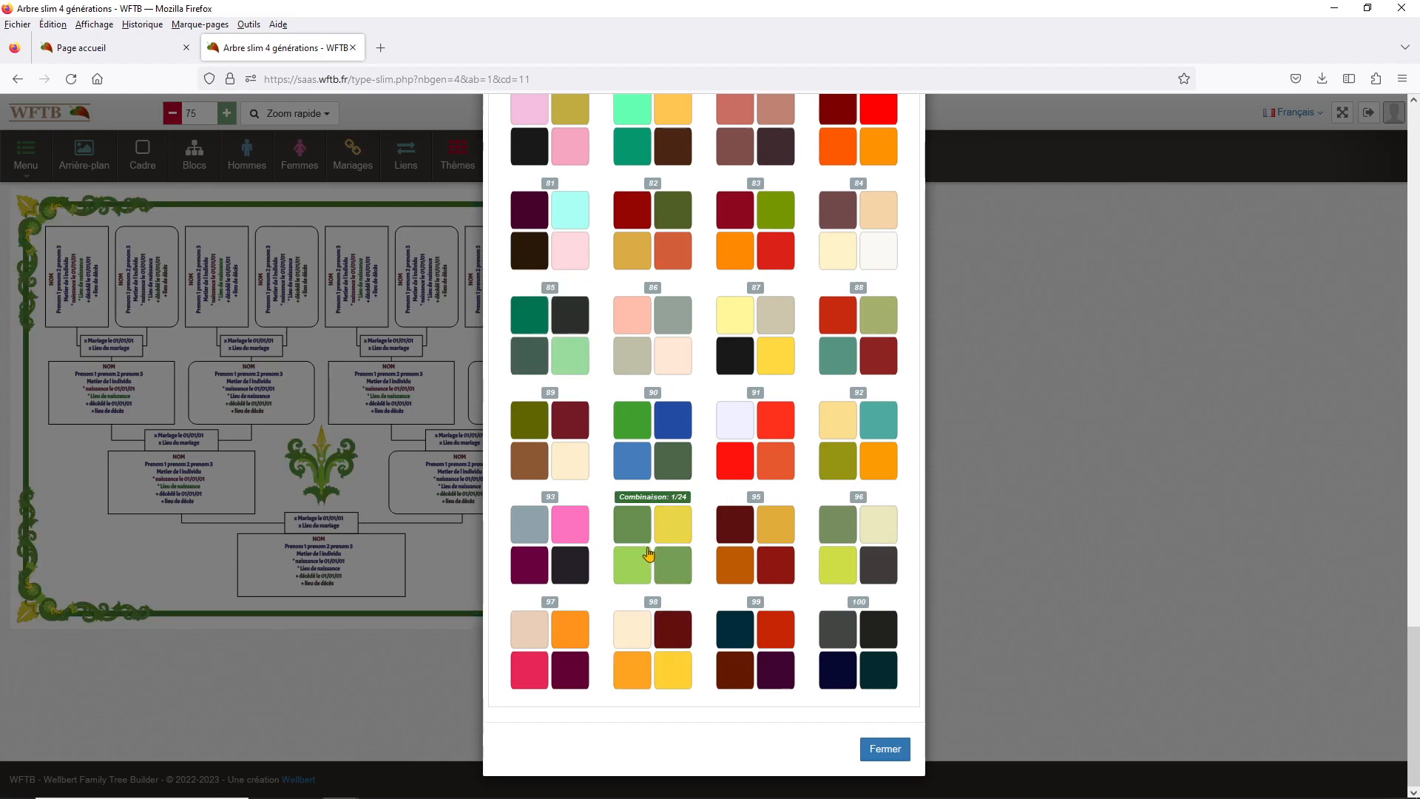
{"action": "left_click", "coordinate": [309, 396]}
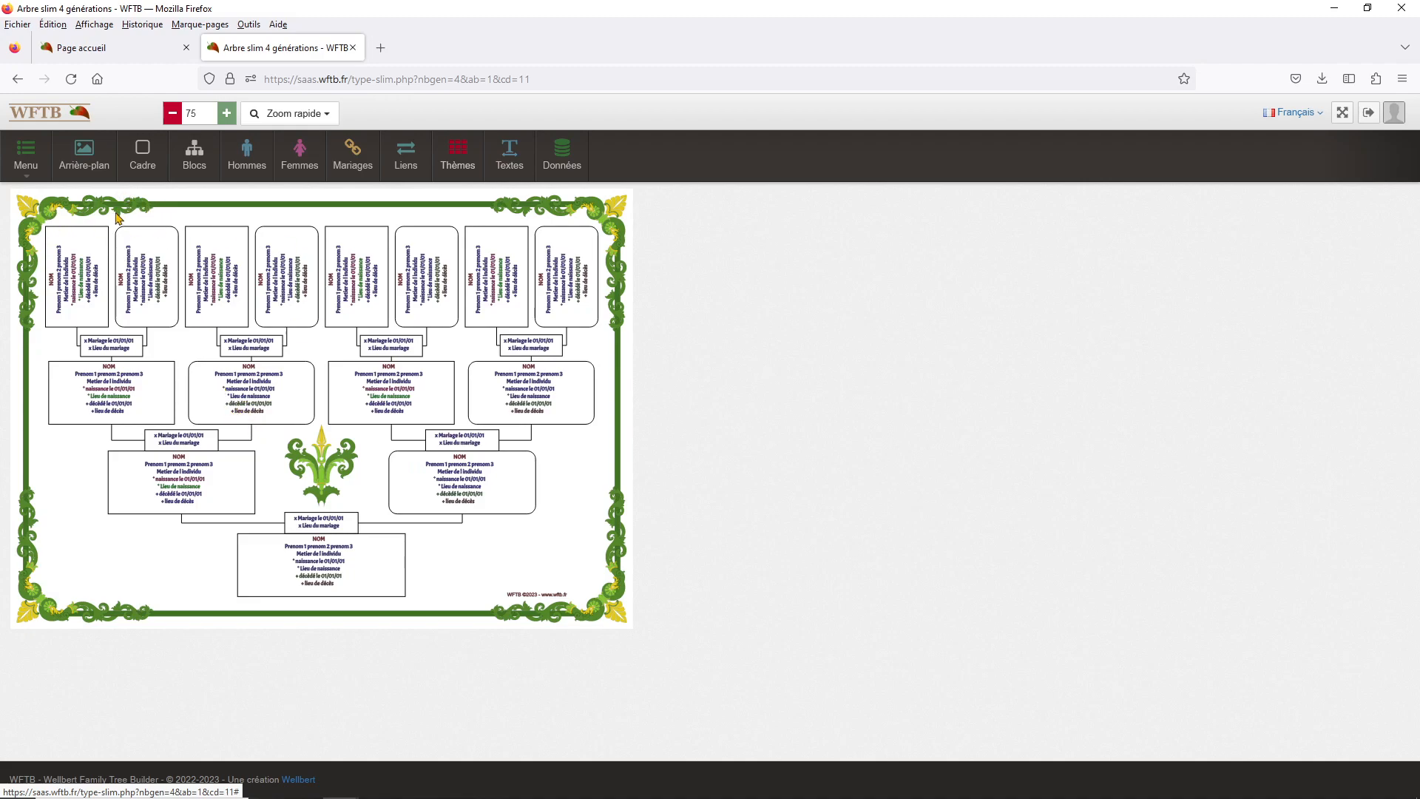
Check the colours of the four frame elements and copy element 1's fill colour #417324.
{"action": "left_click", "coordinate": [143, 157]}
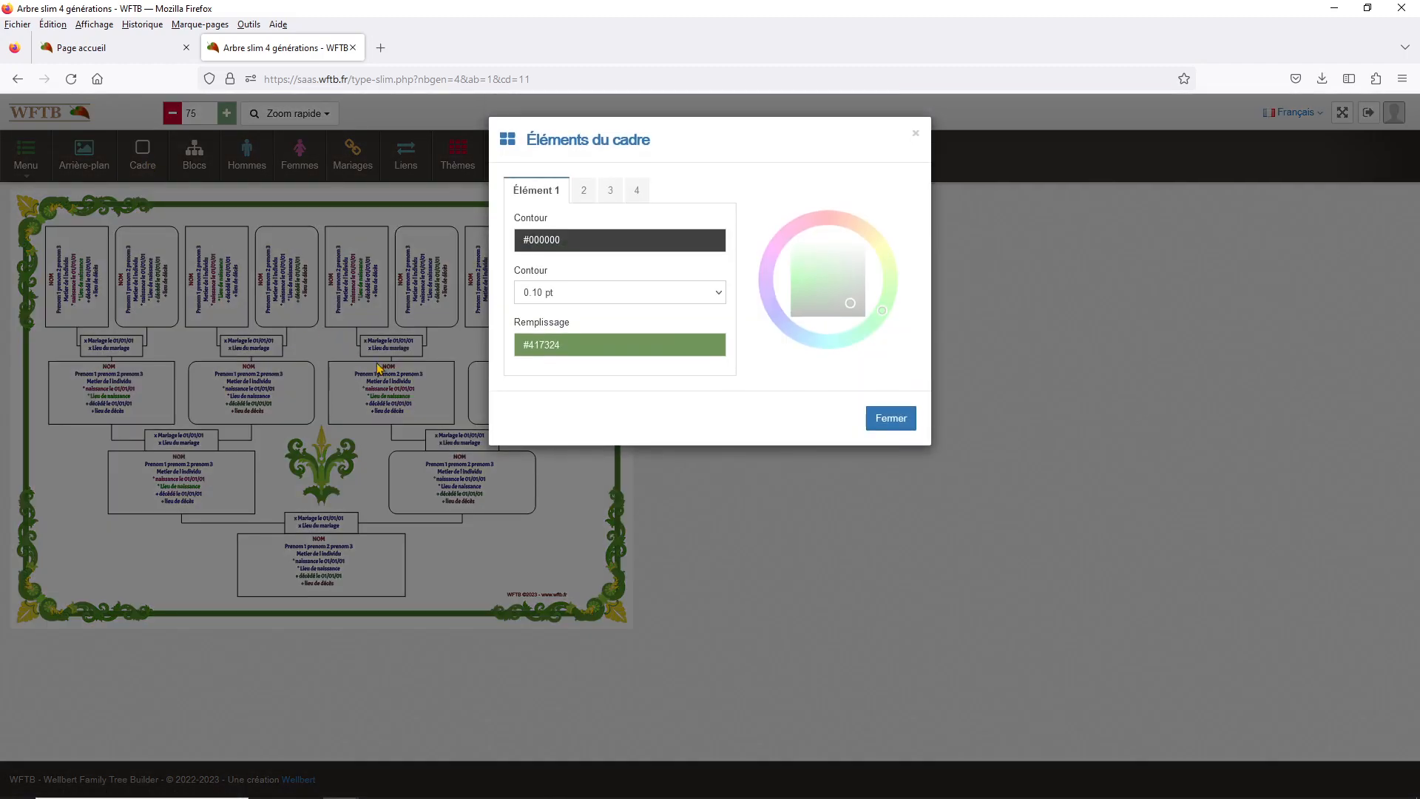
{"action": "left_click", "coordinate": [581, 189]}
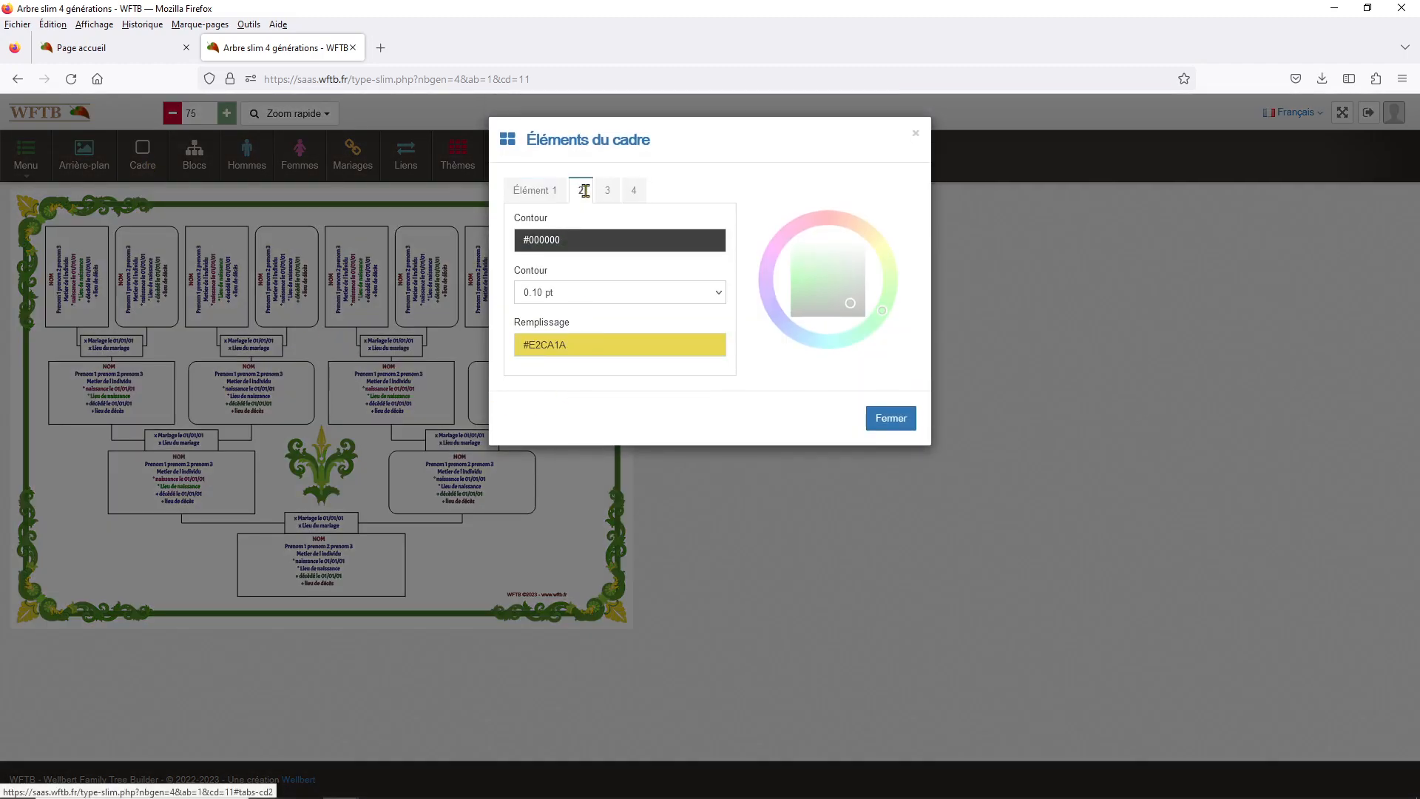
{"action": "left_click", "coordinate": [610, 192]}
{"action": "left_click", "coordinate": [637, 193]}
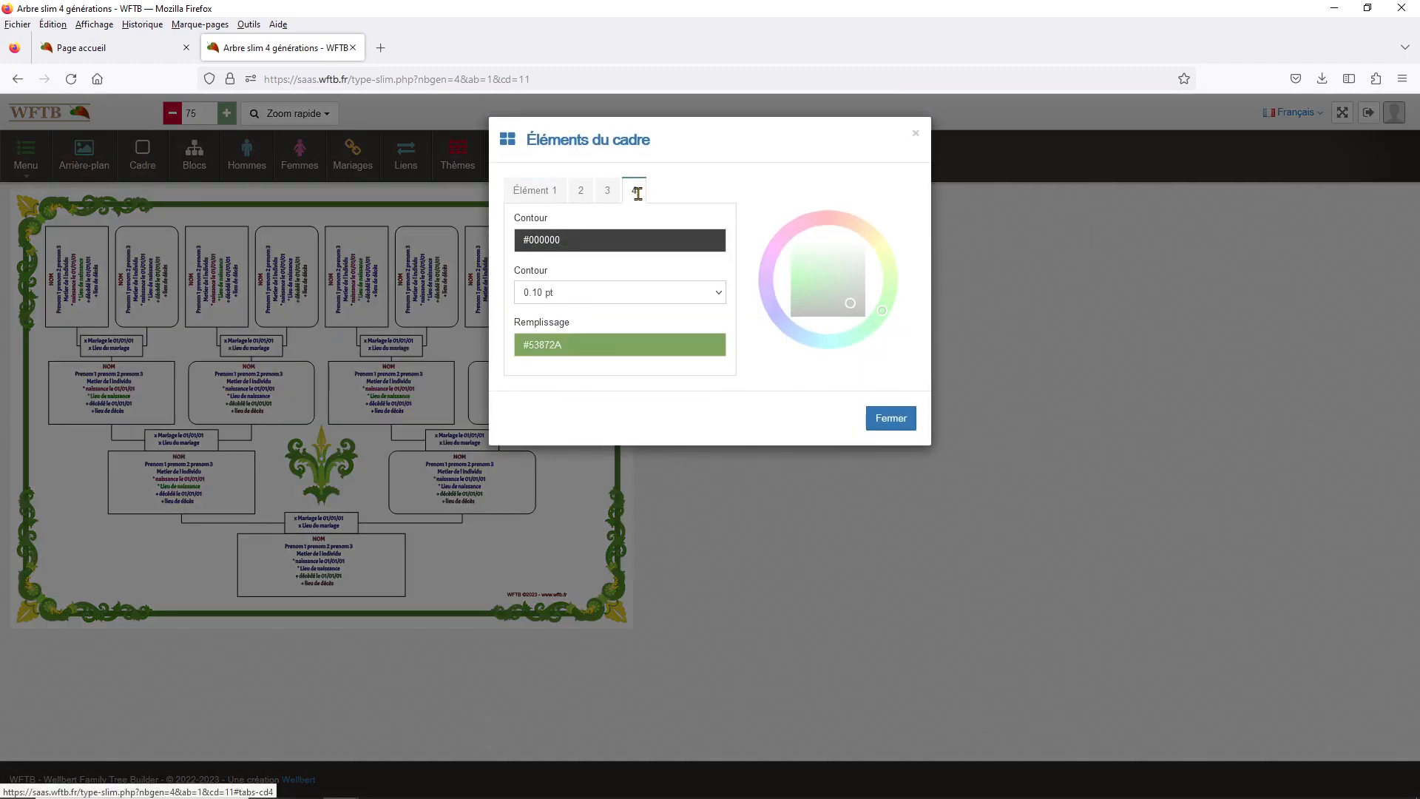
{"action": "left_click", "coordinate": [580, 194]}
{"action": "left_click", "coordinate": [545, 196]}
{"action": "left_click_drag", "start_coordinate": [592, 347], "coordinate": [477, 345]}
{"action": "right_click", "coordinate": [551, 346]}
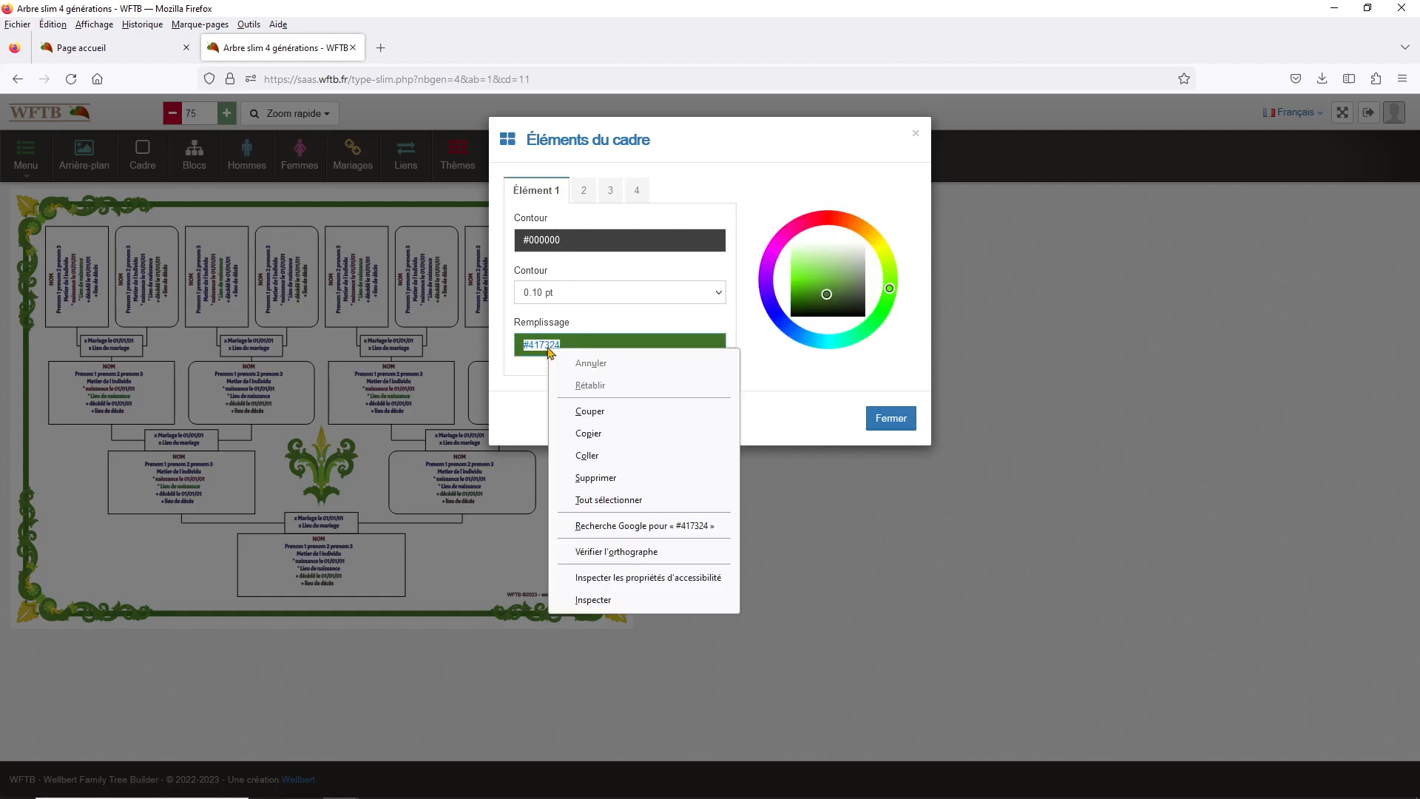
{"action": "left_click", "coordinate": [600, 432]}
{"action": "left_click", "coordinate": [358, 322]}
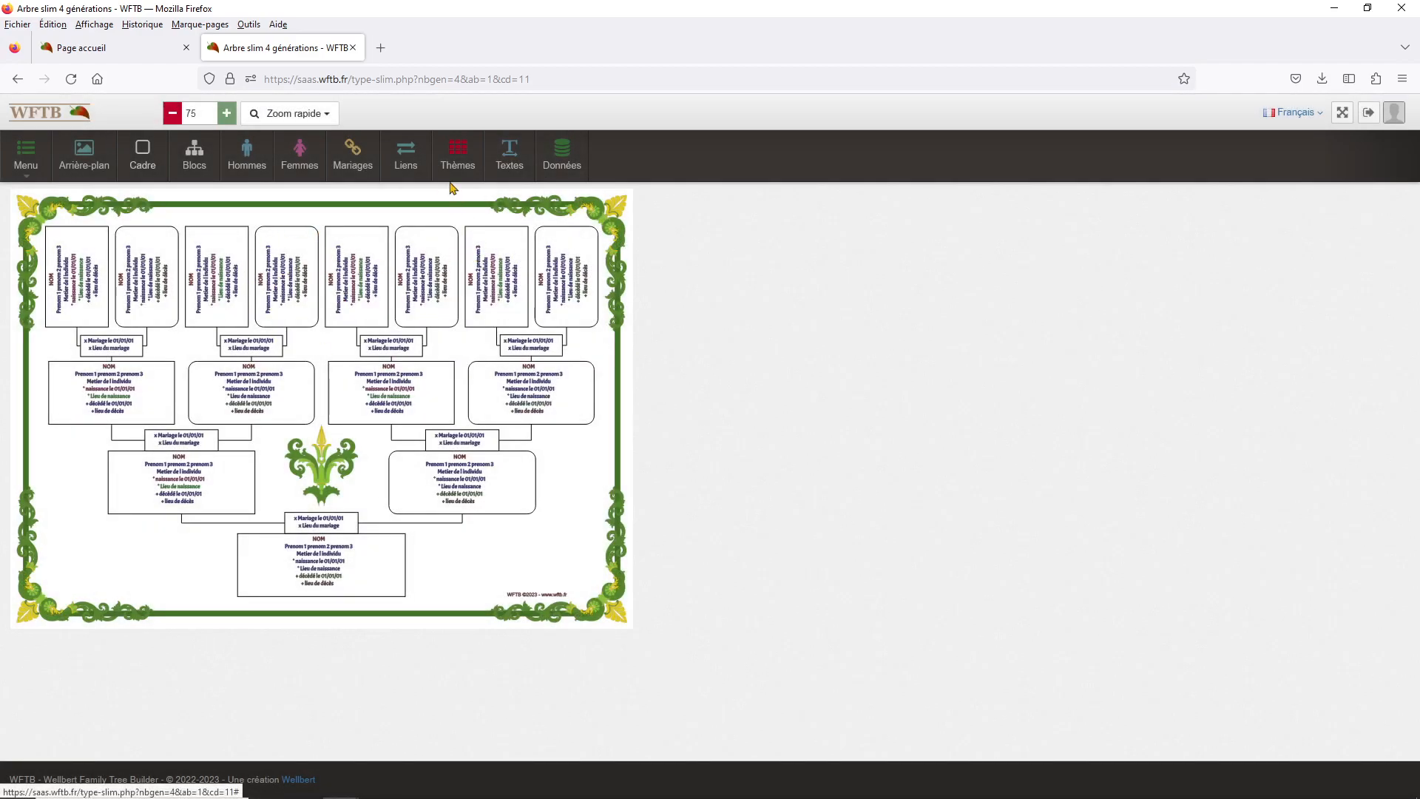
Set the outline colour of all the tree's blocks and links to the copied green #417324.
{"action": "left_click", "coordinate": [201, 158]}
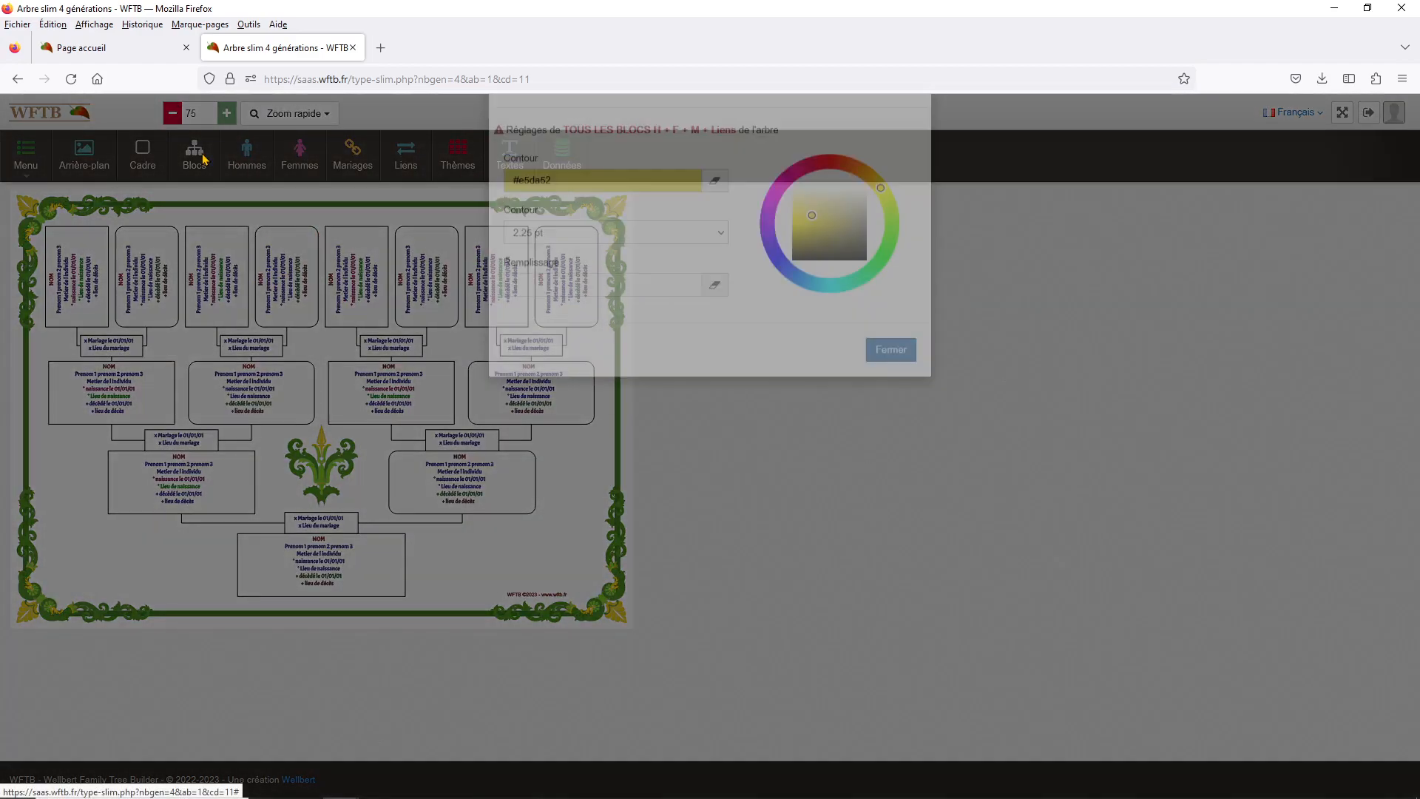
{"action": "left_click_drag", "start_coordinate": [566, 235], "coordinate": [482, 240]}
{"action": "right_click", "coordinate": [540, 238]}
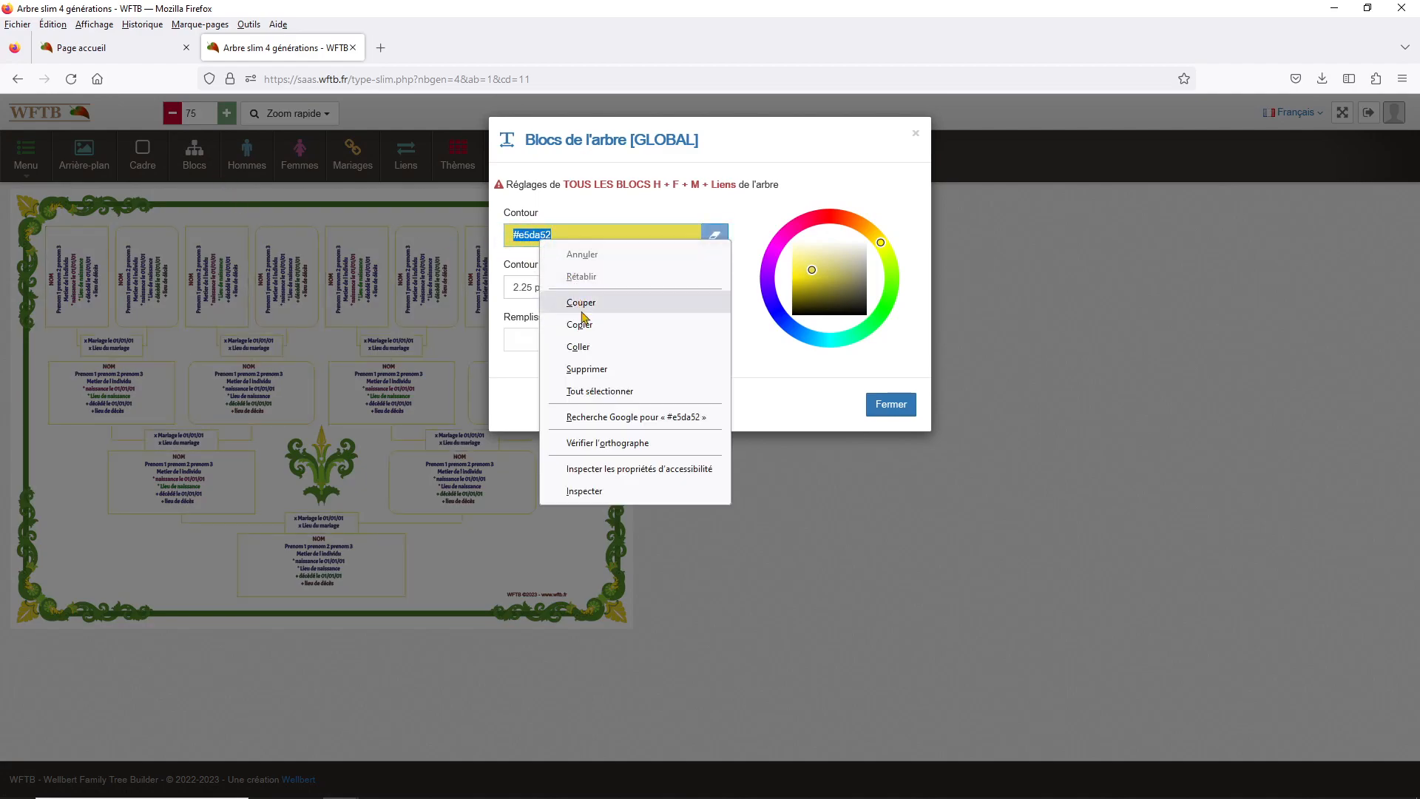
{"action": "left_click", "coordinate": [598, 349]}
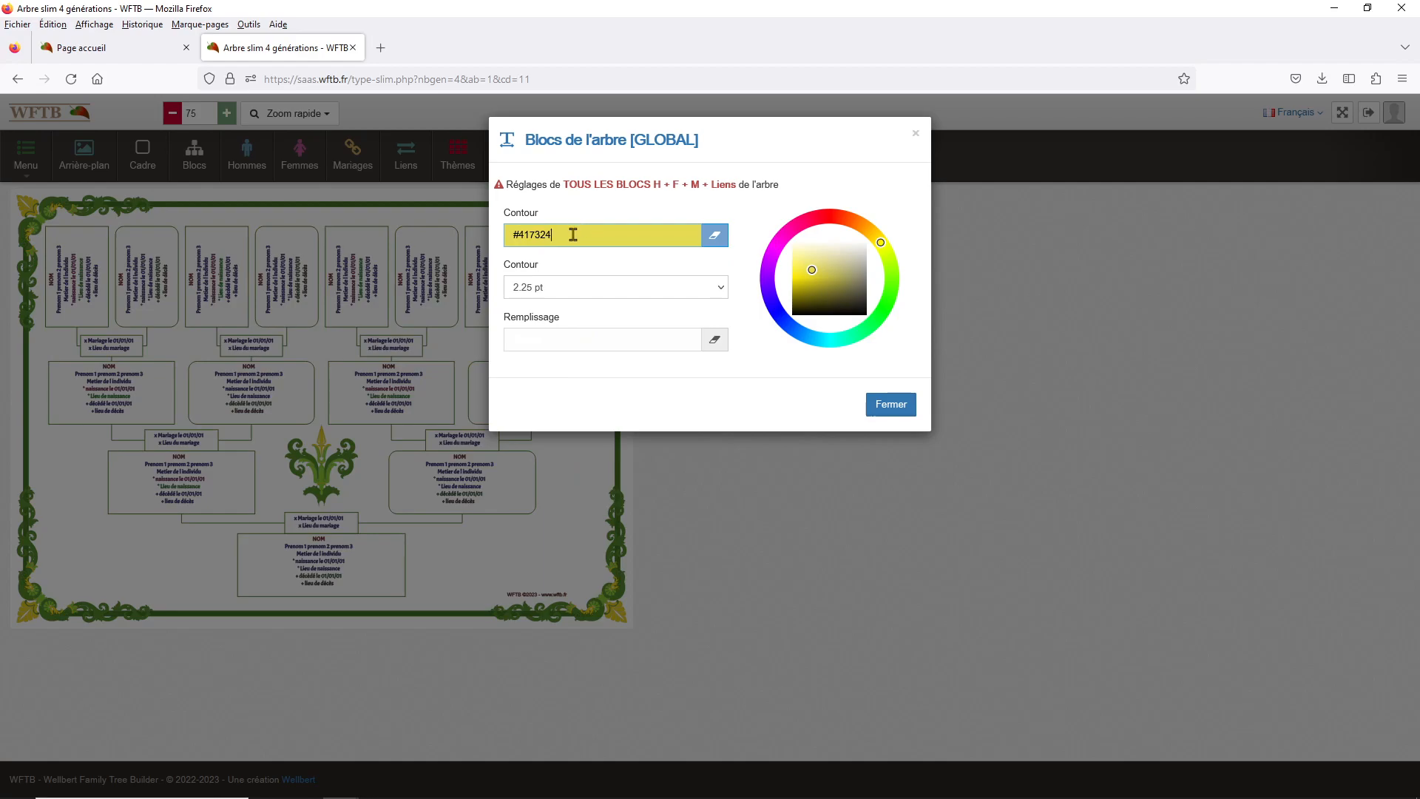
{"action": "left_click", "coordinate": [571, 237]}
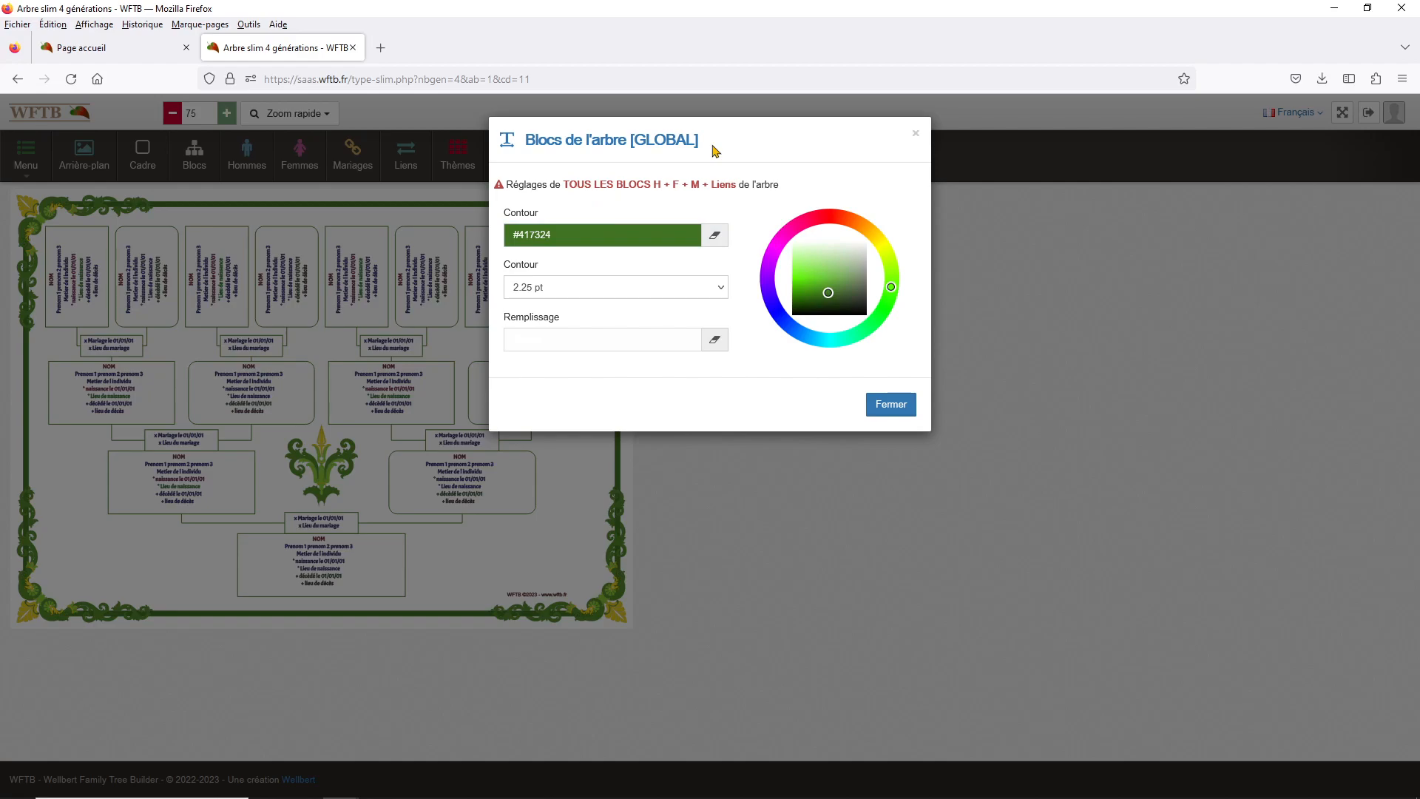
Adjust the outline thickness of all blocks and links, trying 0.50 pt before choosing another value, and close the block settings.
{"action": "left_click", "coordinate": [582, 286]}
{"action": "scroll", "coordinate": [581, 392], "scroll_direction": "up", "scroll_amount": 5}
{"action": "left_click", "coordinate": [583, 395]}
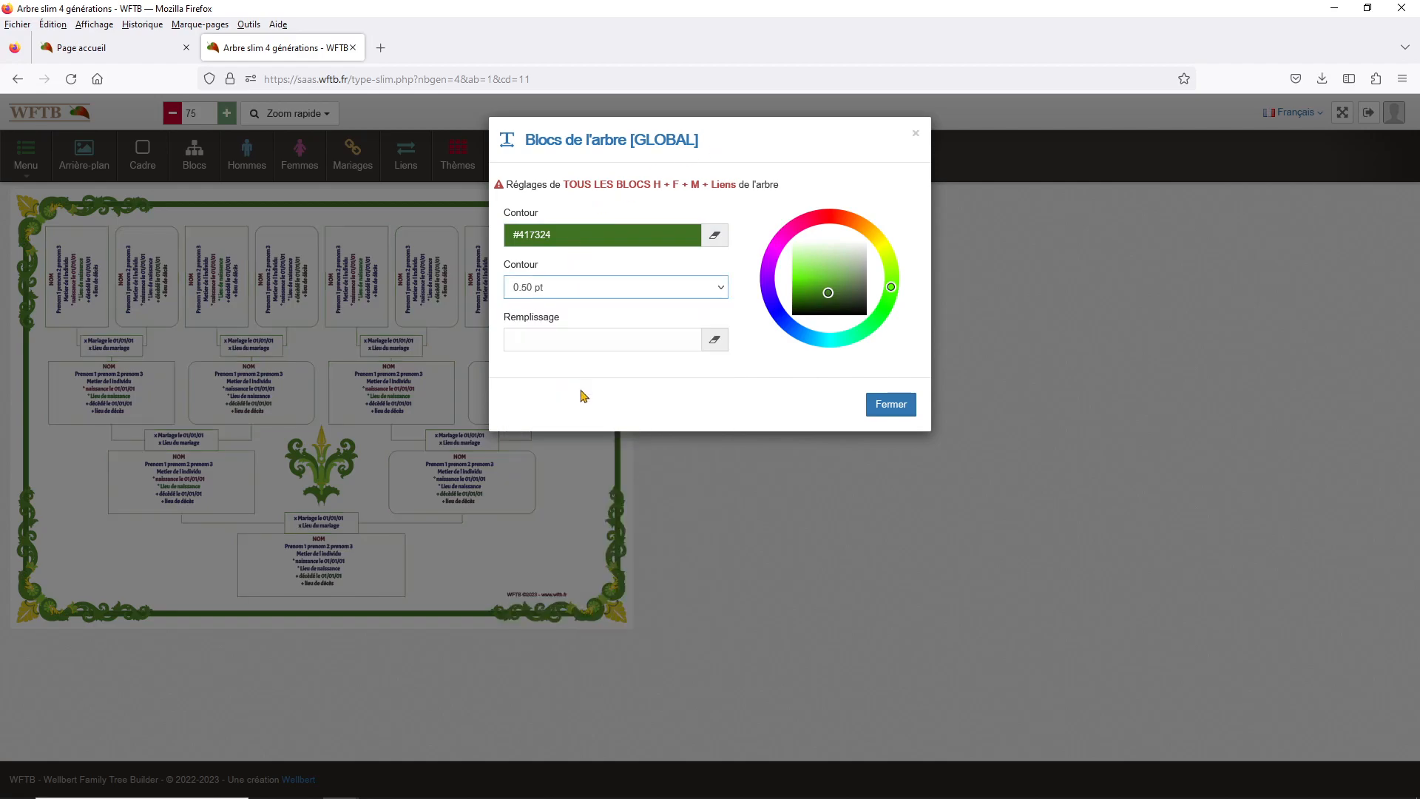
{"action": "left_click", "coordinate": [592, 292]}
{"action": "left_click", "coordinate": [604, 513]}
{"action": "left_click", "coordinate": [230, 332]}
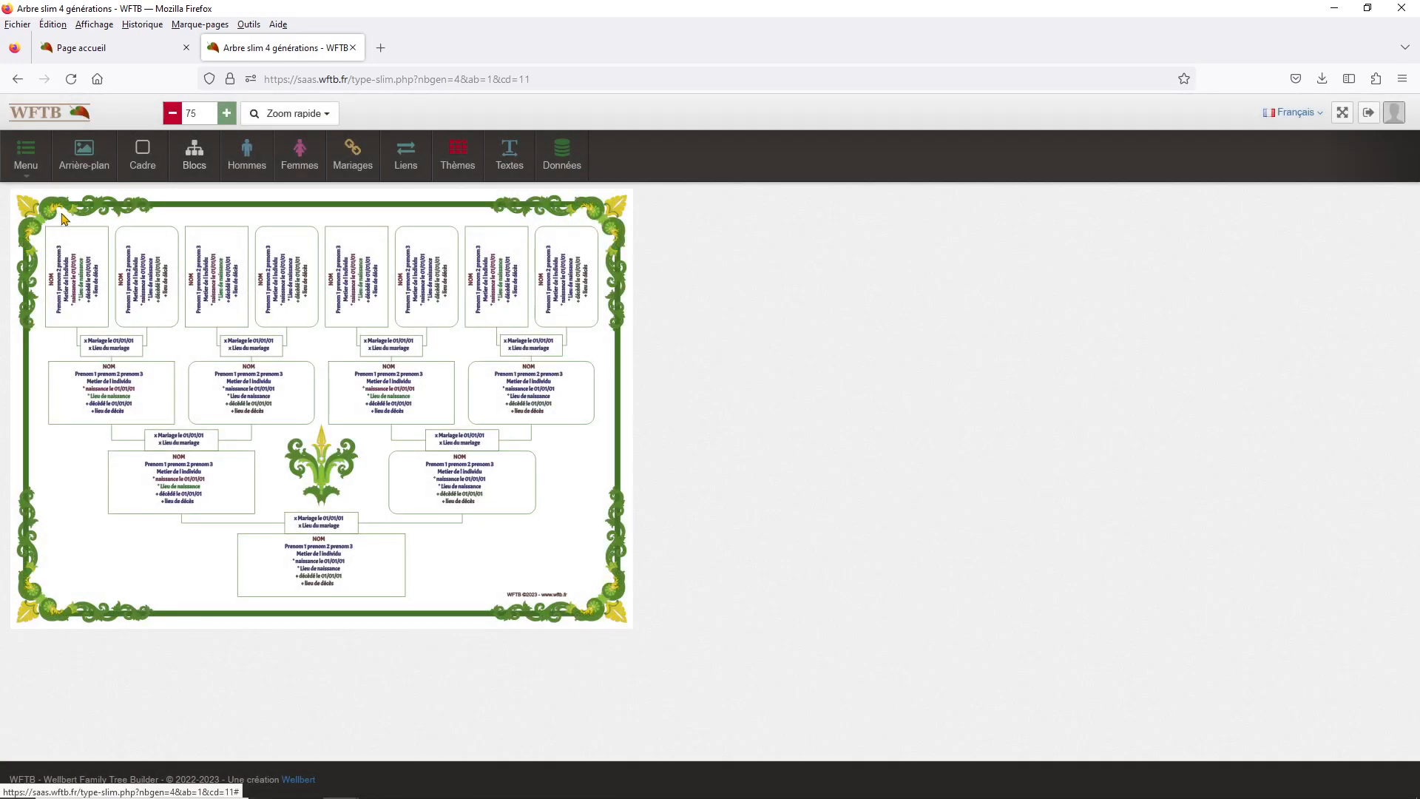
Copy the fill colour #E2CA1A of frame element 2 and close the frame settings.
{"action": "left_click", "coordinate": [227, 113]}
{"action": "left_click", "coordinate": [227, 113]}
{"action": "left_click", "coordinate": [228, 114]}
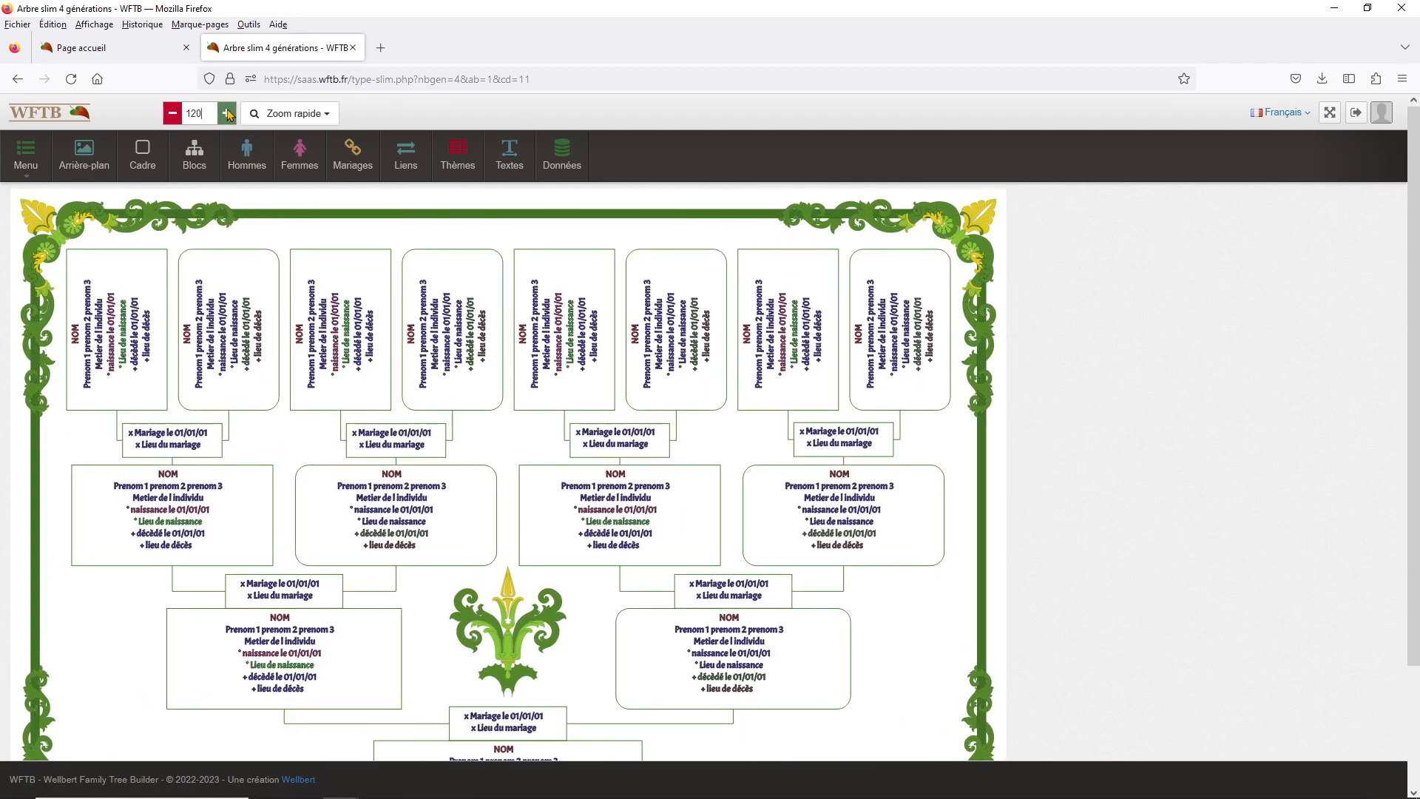
{"action": "left_click", "coordinate": [227, 114]}
{"action": "left_click", "coordinate": [227, 113]}
{"action": "left_click", "coordinate": [227, 113]}
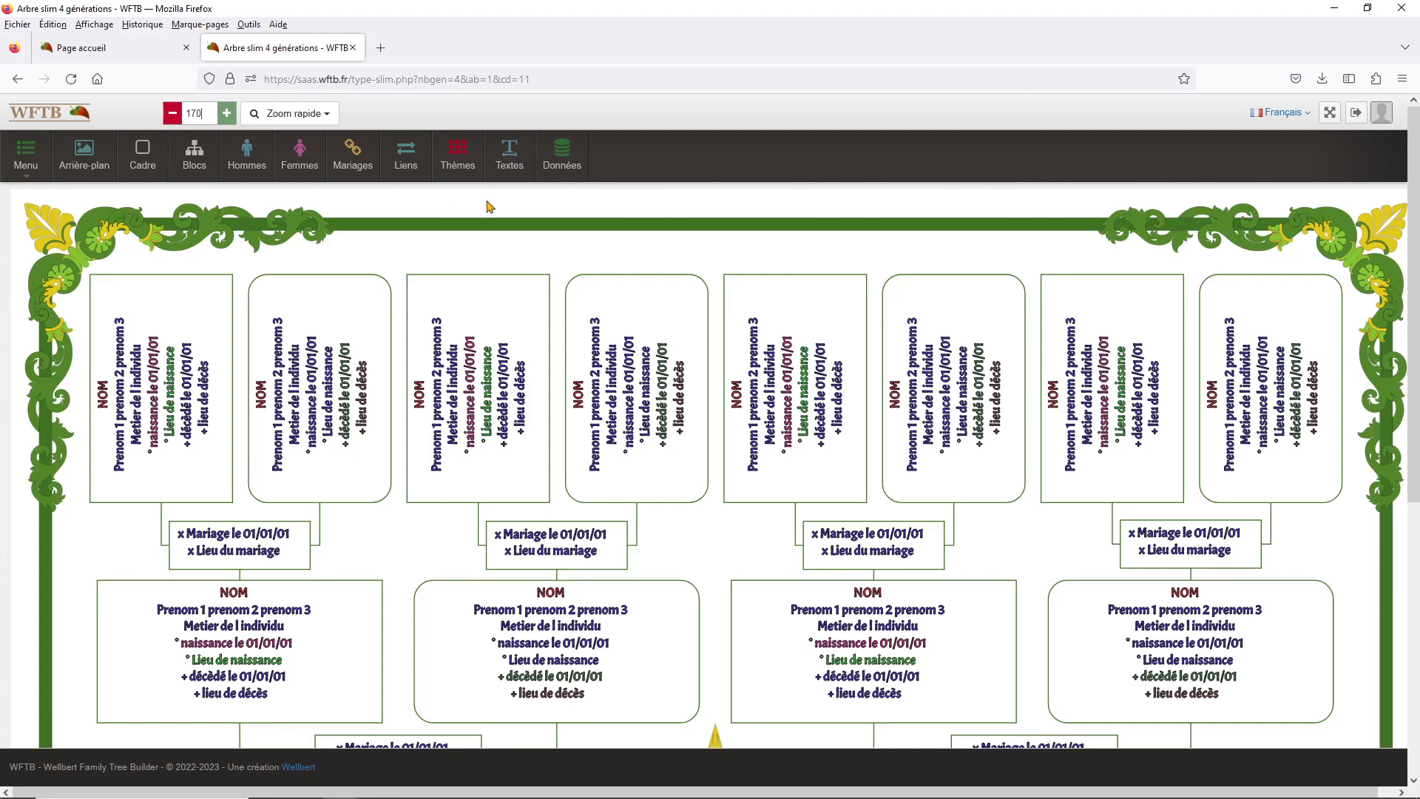
{"action": "left_click", "coordinate": [148, 161]}
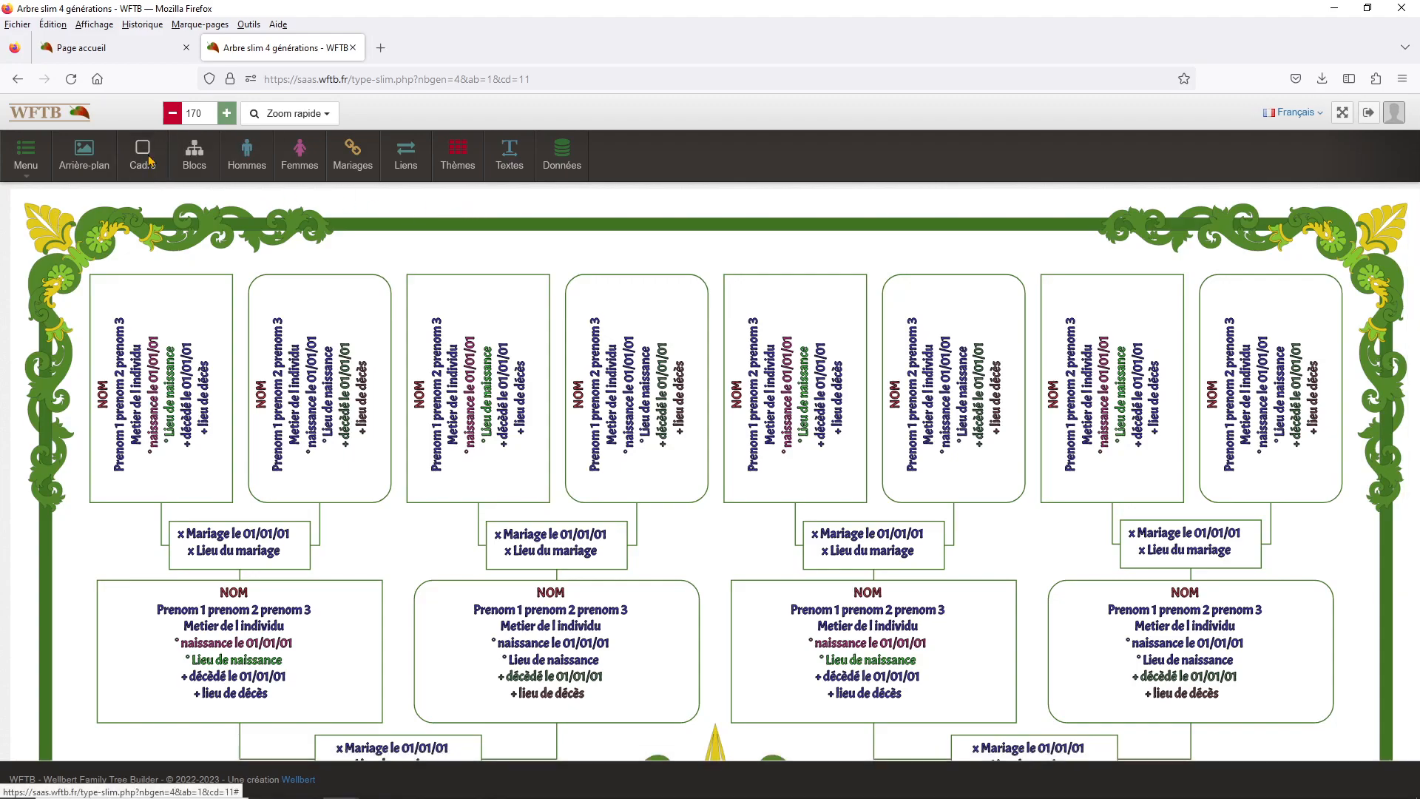
{"action": "left_click", "coordinate": [575, 190]}
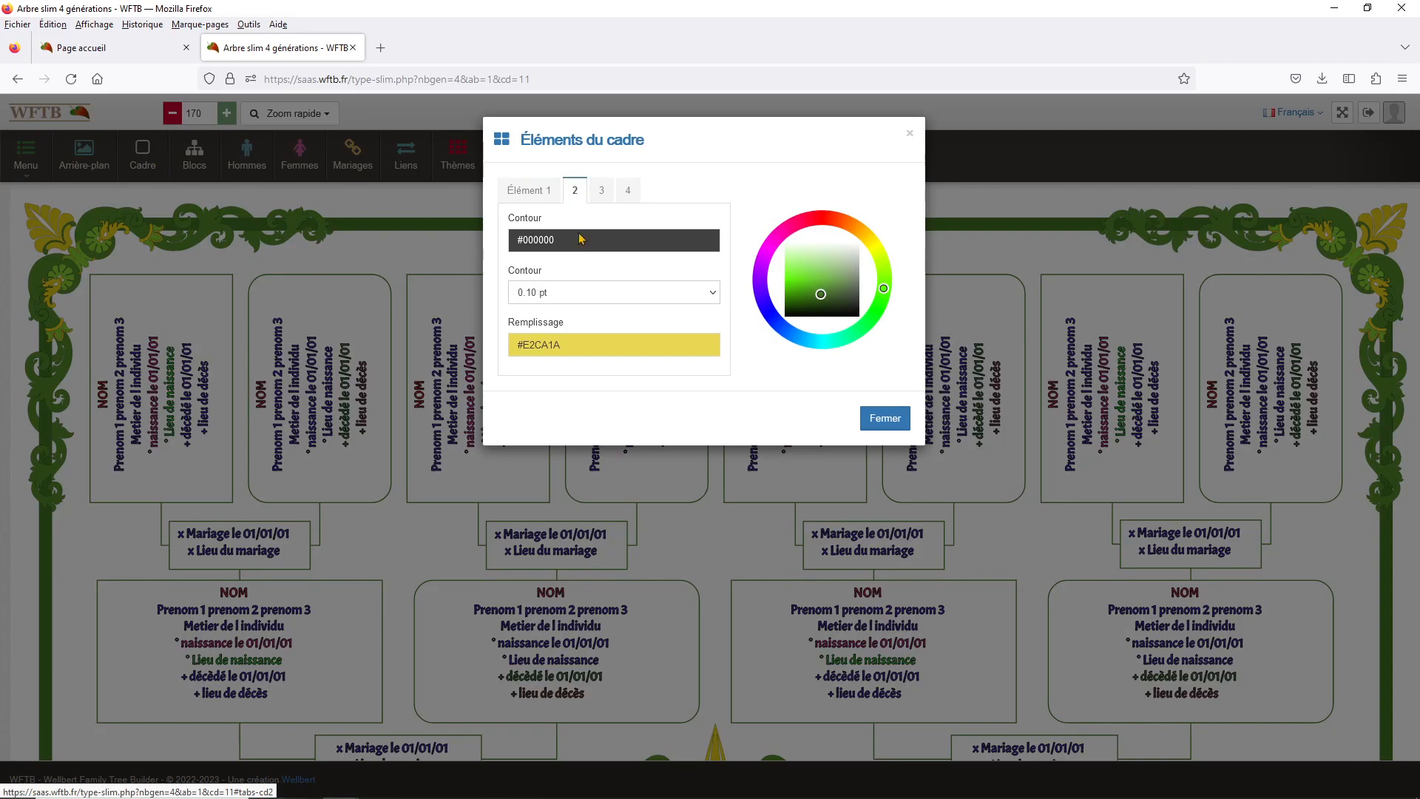
{"action": "left_click_drag", "start_coordinate": [560, 345], "coordinate": [518, 346]}
{"action": "right_click", "coordinate": [539, 346]}
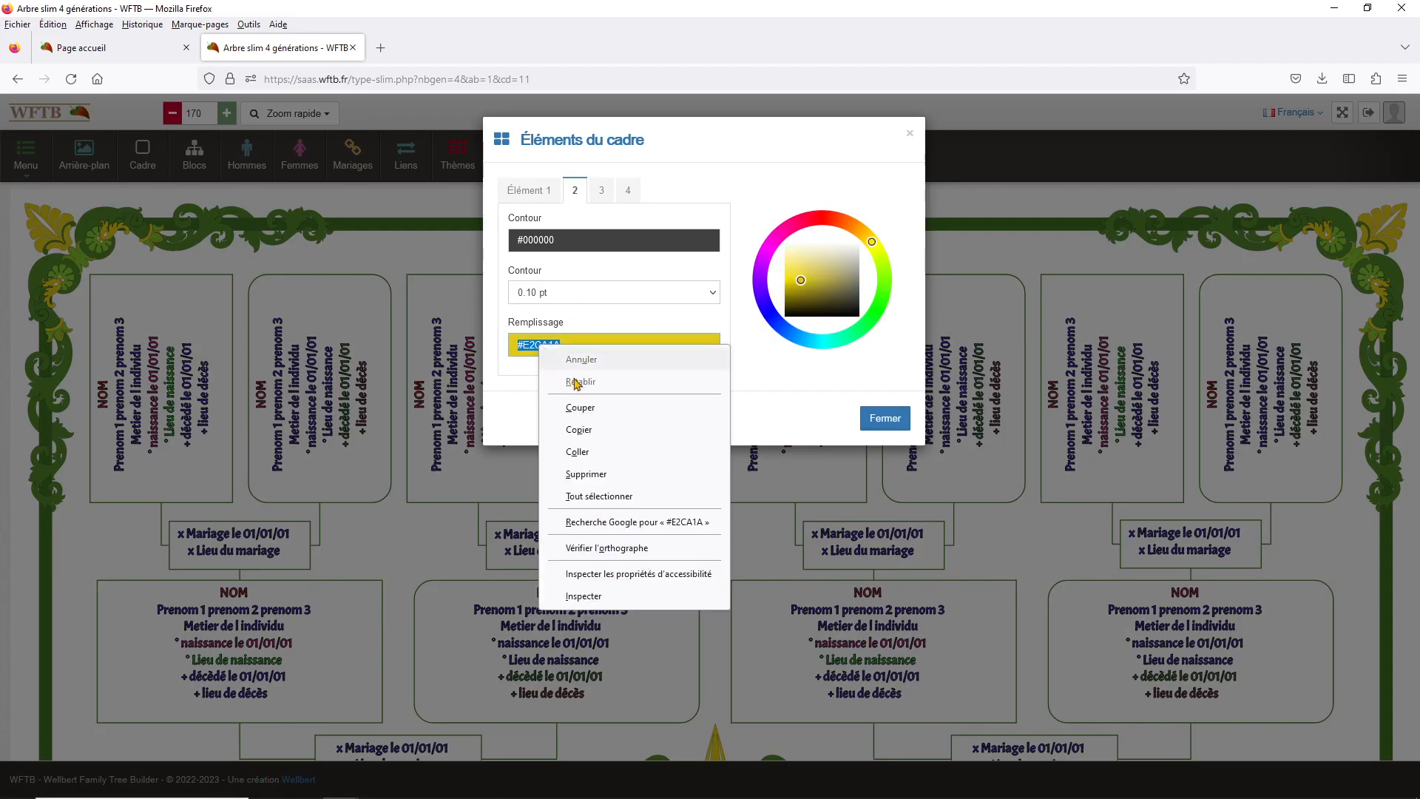
{"action": "left_click", "coordinate": [579, 429]}
{"action": "left_click", "coordinate": [420, 272]}
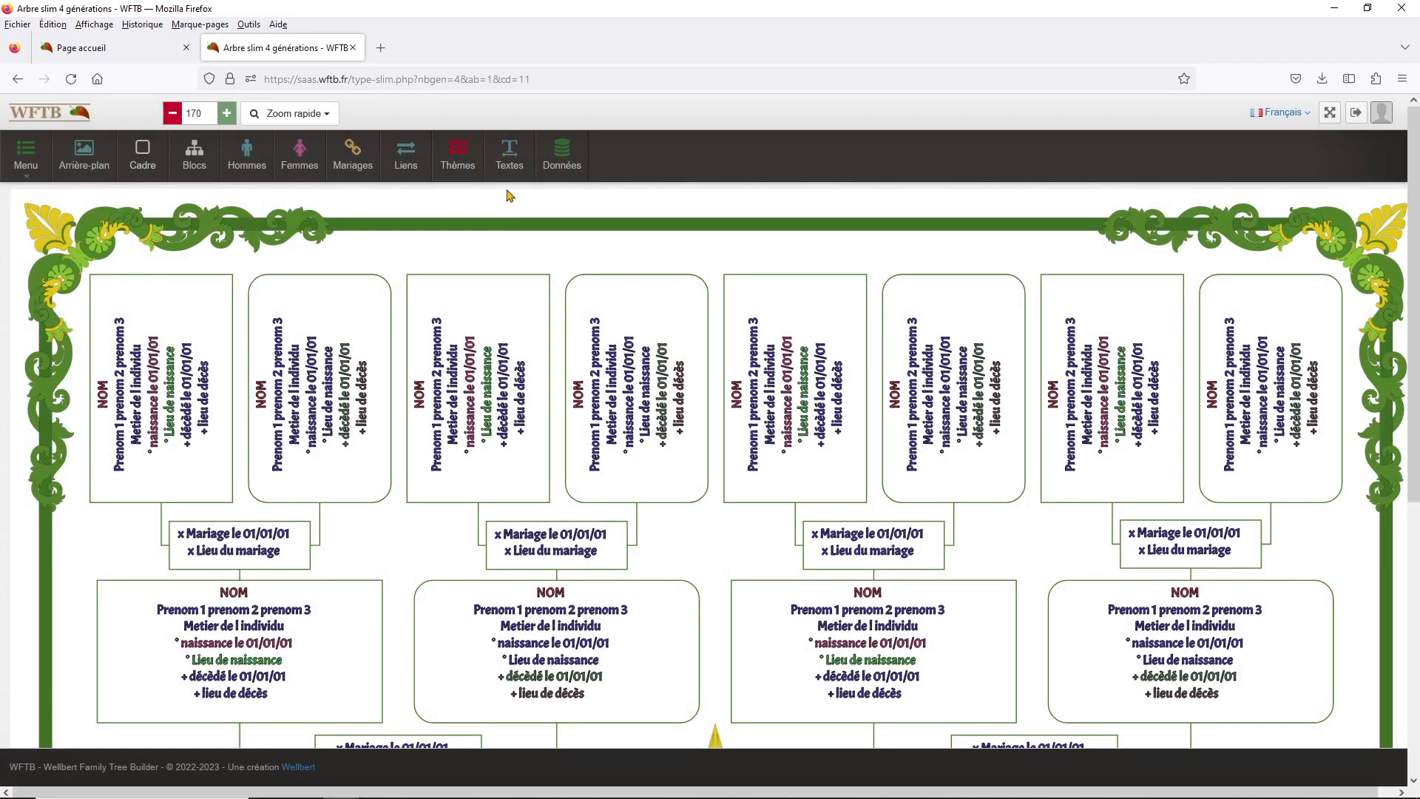
Set the fill colour of all text lines in the tree's blocks to the copied yellow #E2CA1A.
{"action": "left_click", "coordinate": [509, 155]}
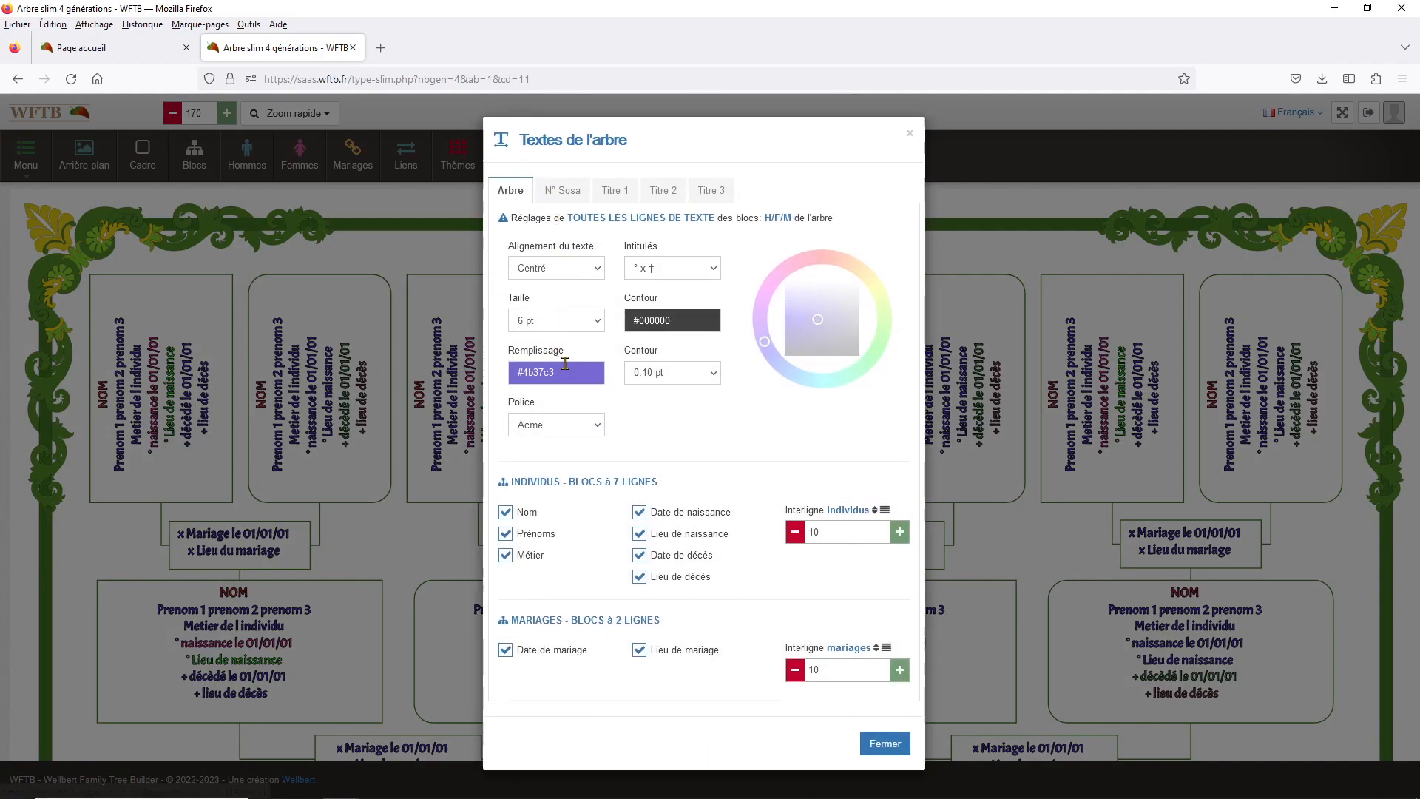
{"action": "left_click_drag", "start_coordinate": [562, 372], "coordinate": [518, 372]}
{"action": "right_click", "coordinate": [534, 376]}
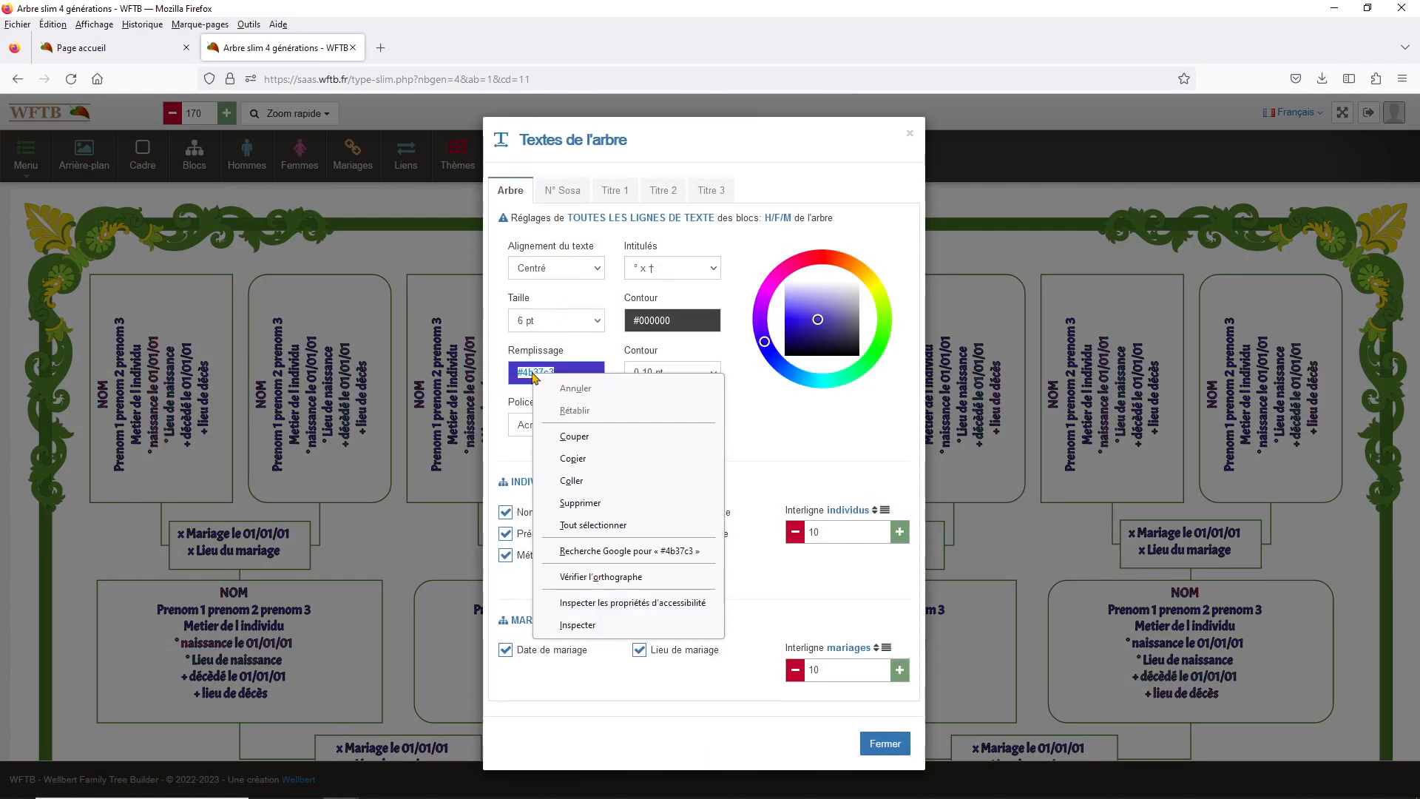
{"action": "left_click", "coordinate": [571, 481]}
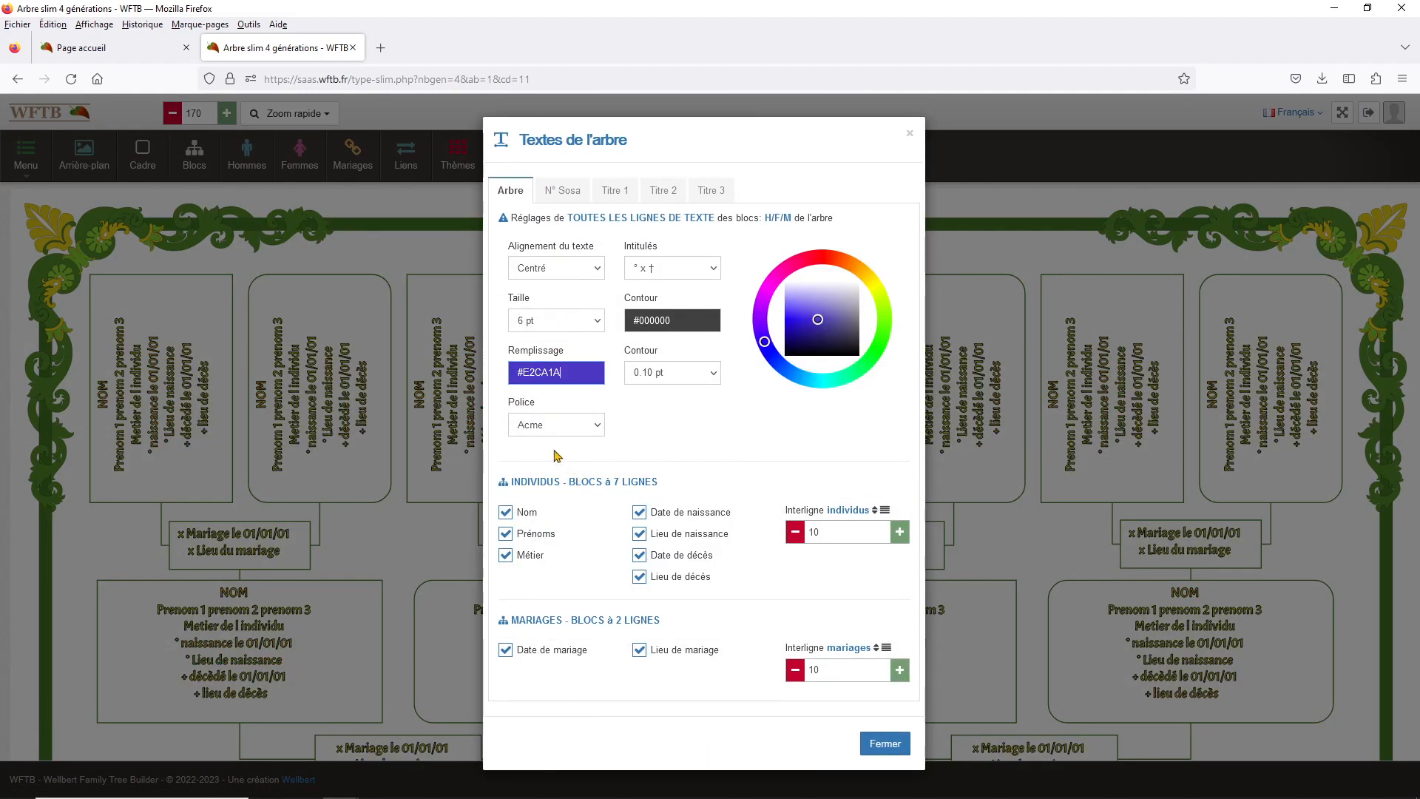
{"action": "left_click", "coordinate": [585, 370]}
{"action": "left_click_drag", "start_coordinate": [579, 373], "coordinate": [551, 376]}
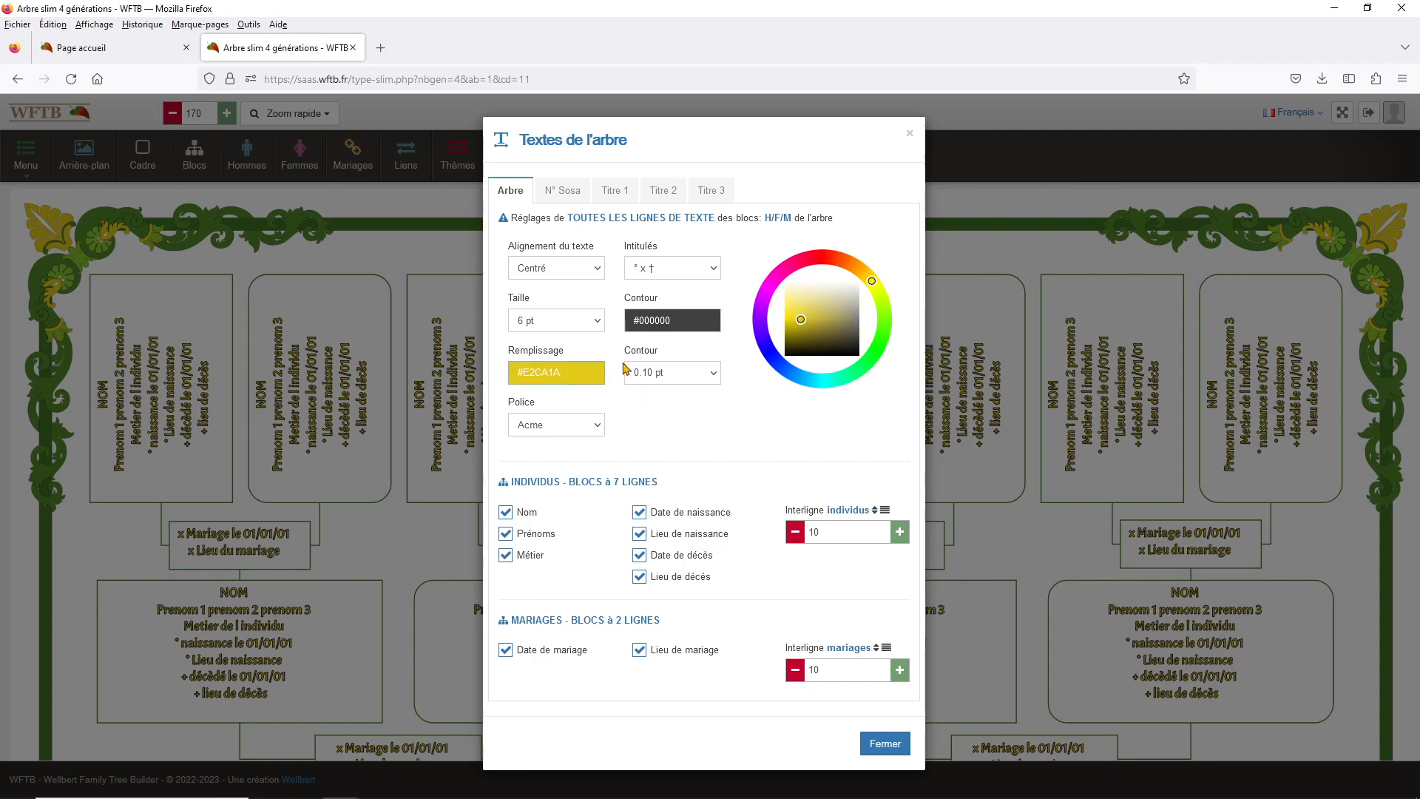
Review the outline colour and outline thickness options for the tree's text lines, then close the text settings.
{"action": "left_click", "coordinate": [679, 320]}
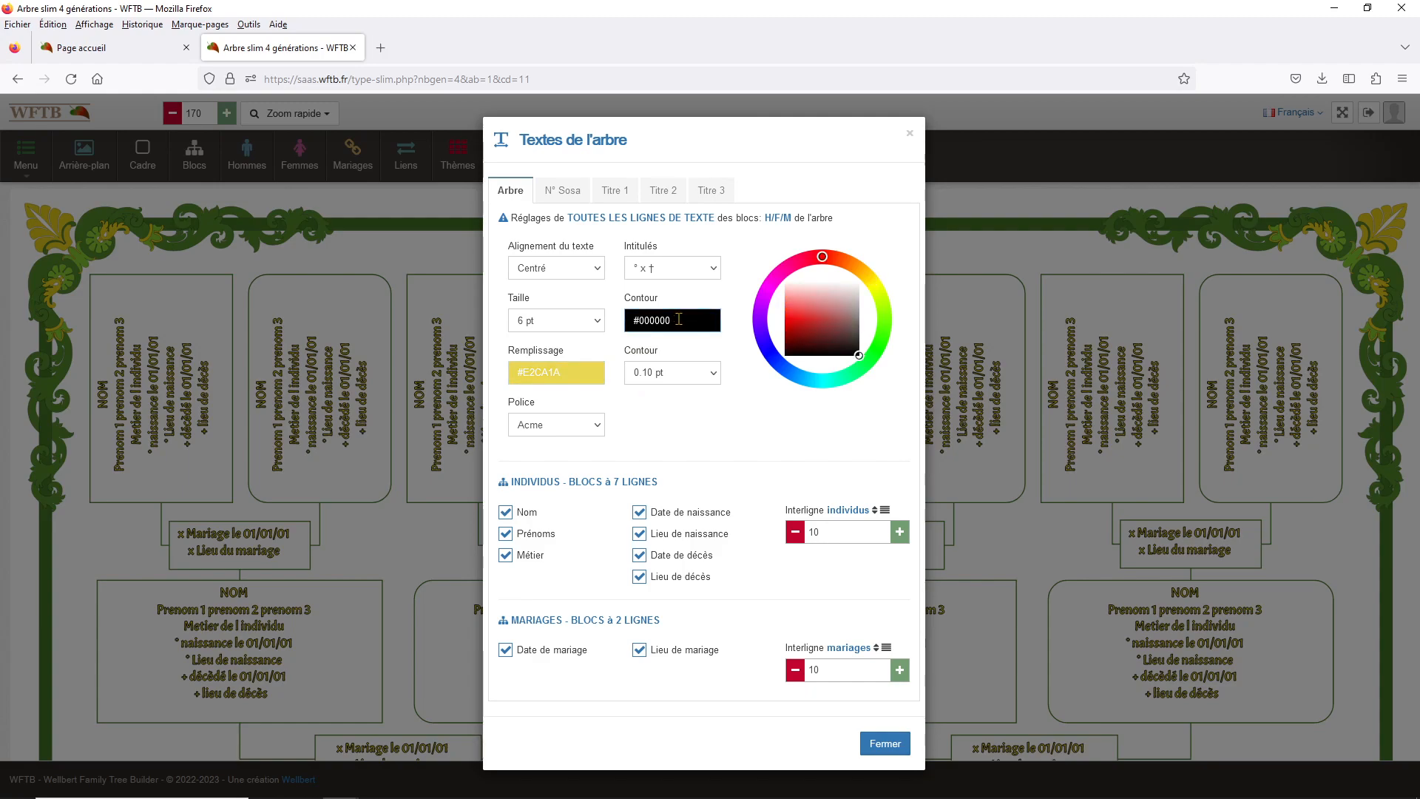
{"action": "left_click", "coordinate": [674, 376]}
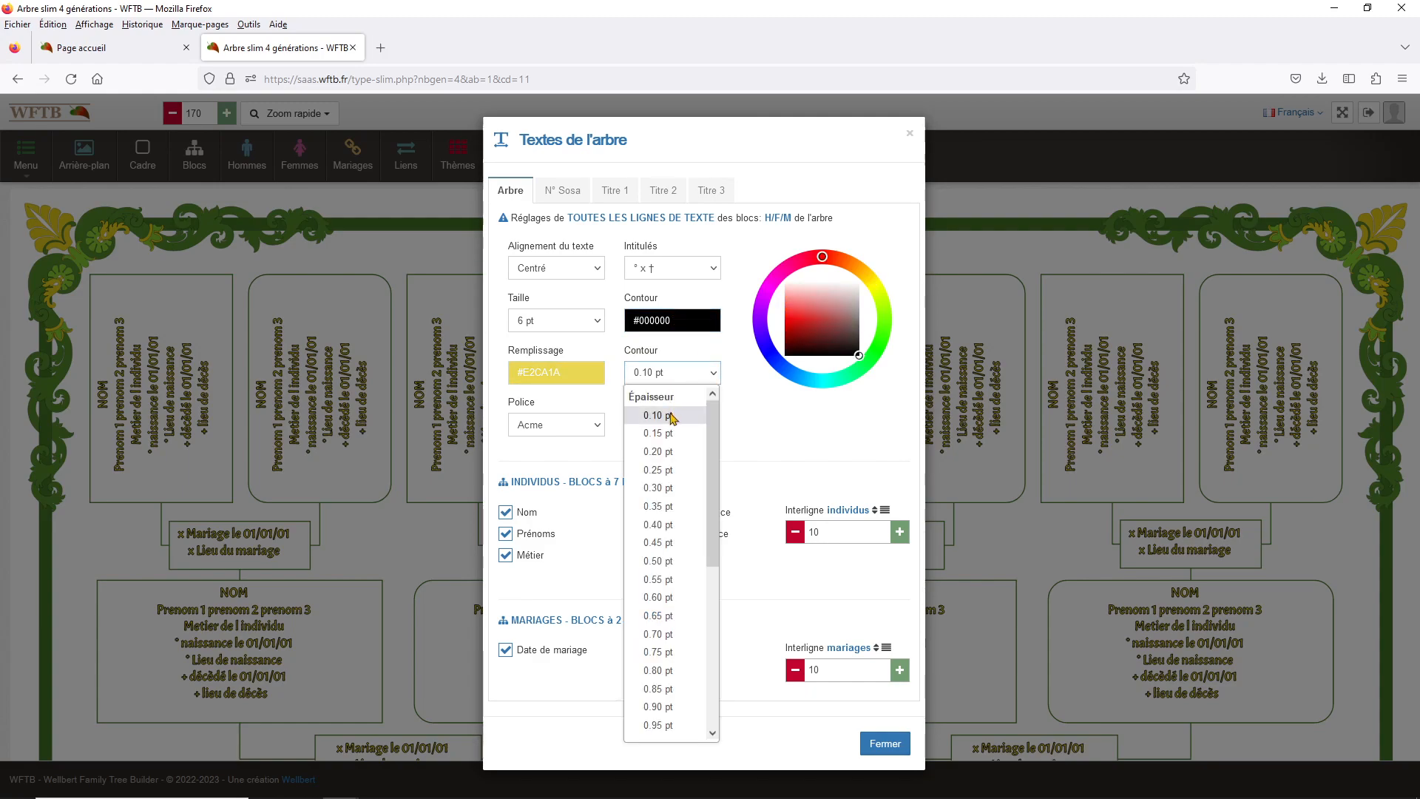
{"action": "left_click", "coordinate": [685, 363]}
{"action": "left_click", "coordinate": [298, 333]}
Inspect the tree's text and frame at 400 % zoom, then return to 100 % to view the whole tree.
{"action": "left_click", "coordinate": [290, 113]}
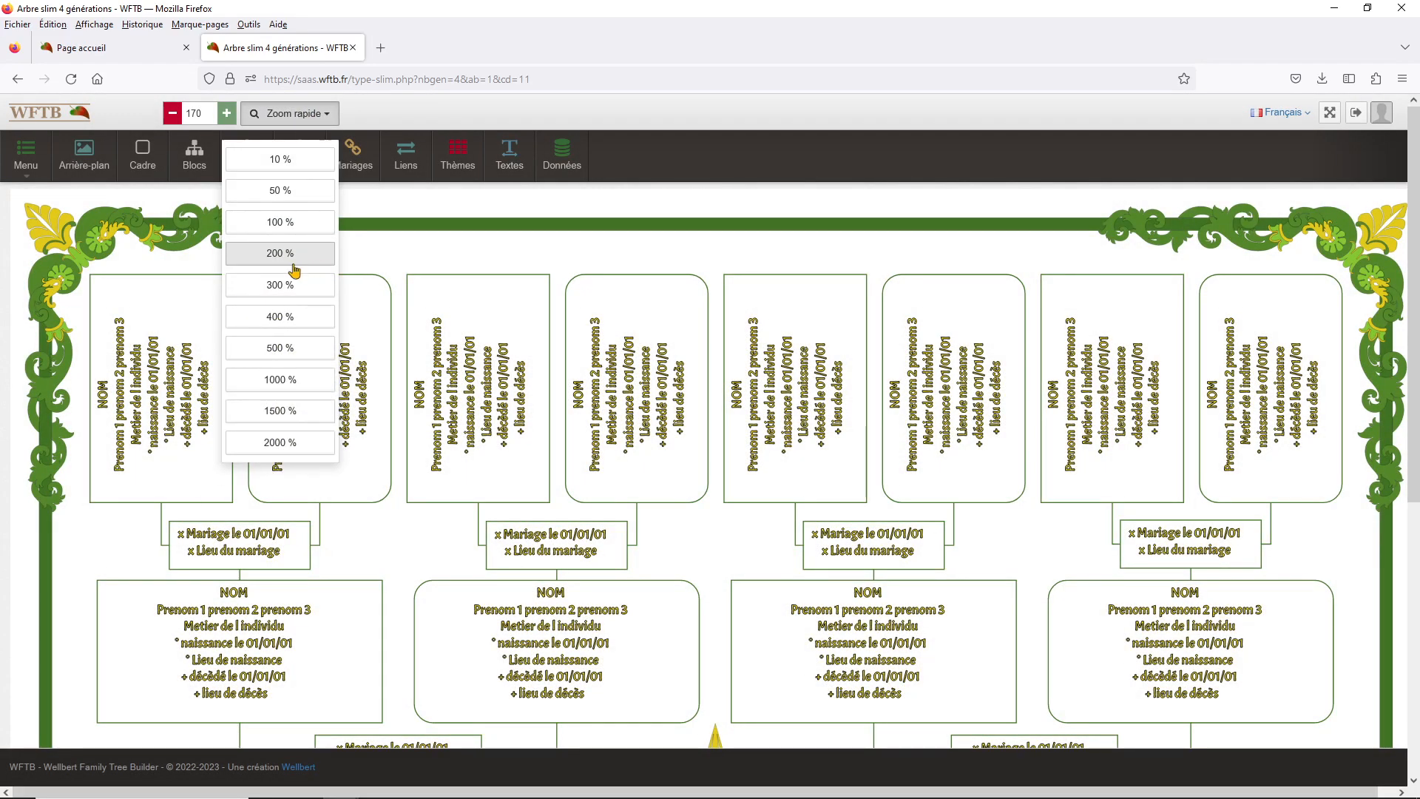
{"action": "left_click", "coordinate": [281, 316]}
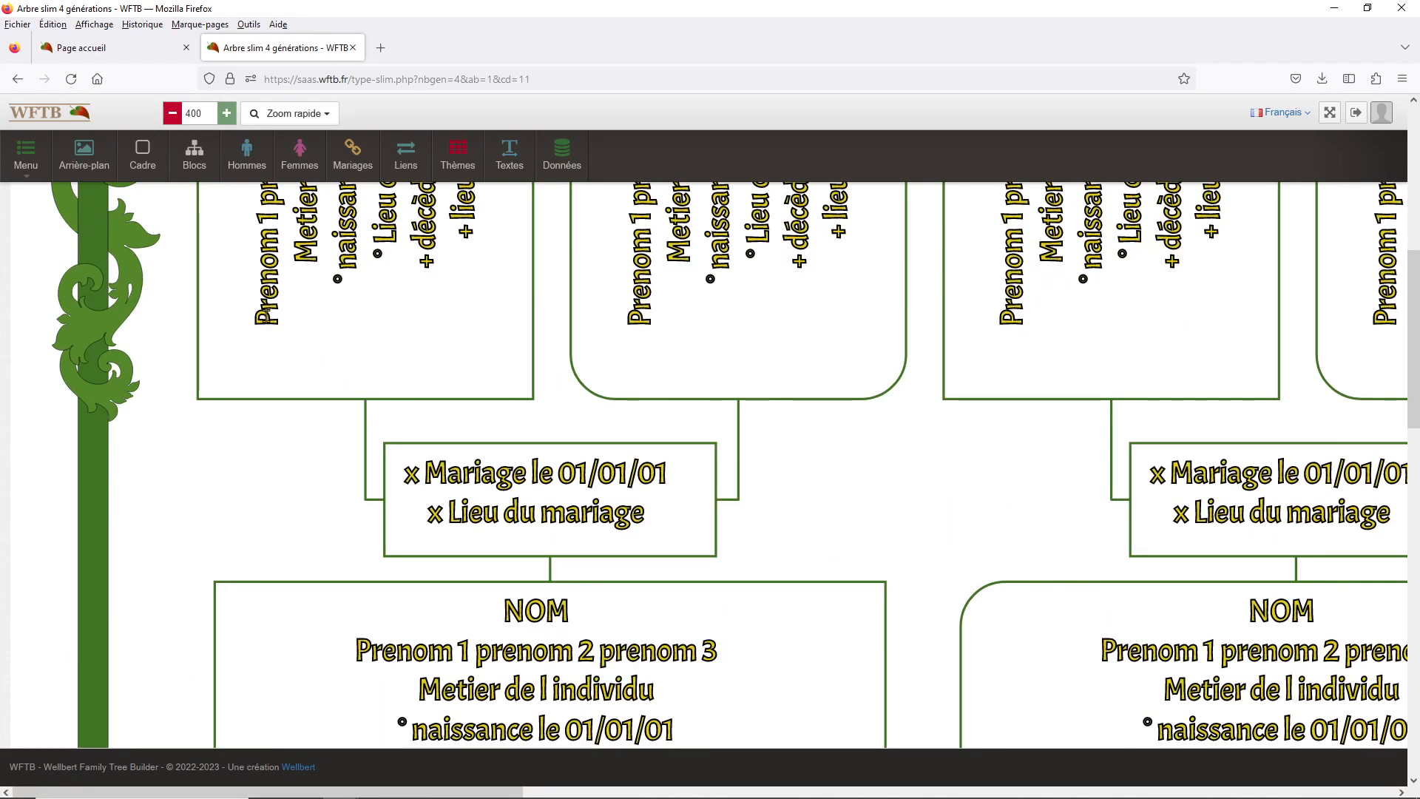
{"action": "scroll", "coordinate": [285, 358], "scroll_direction": "up", "scroll_amount": 10}
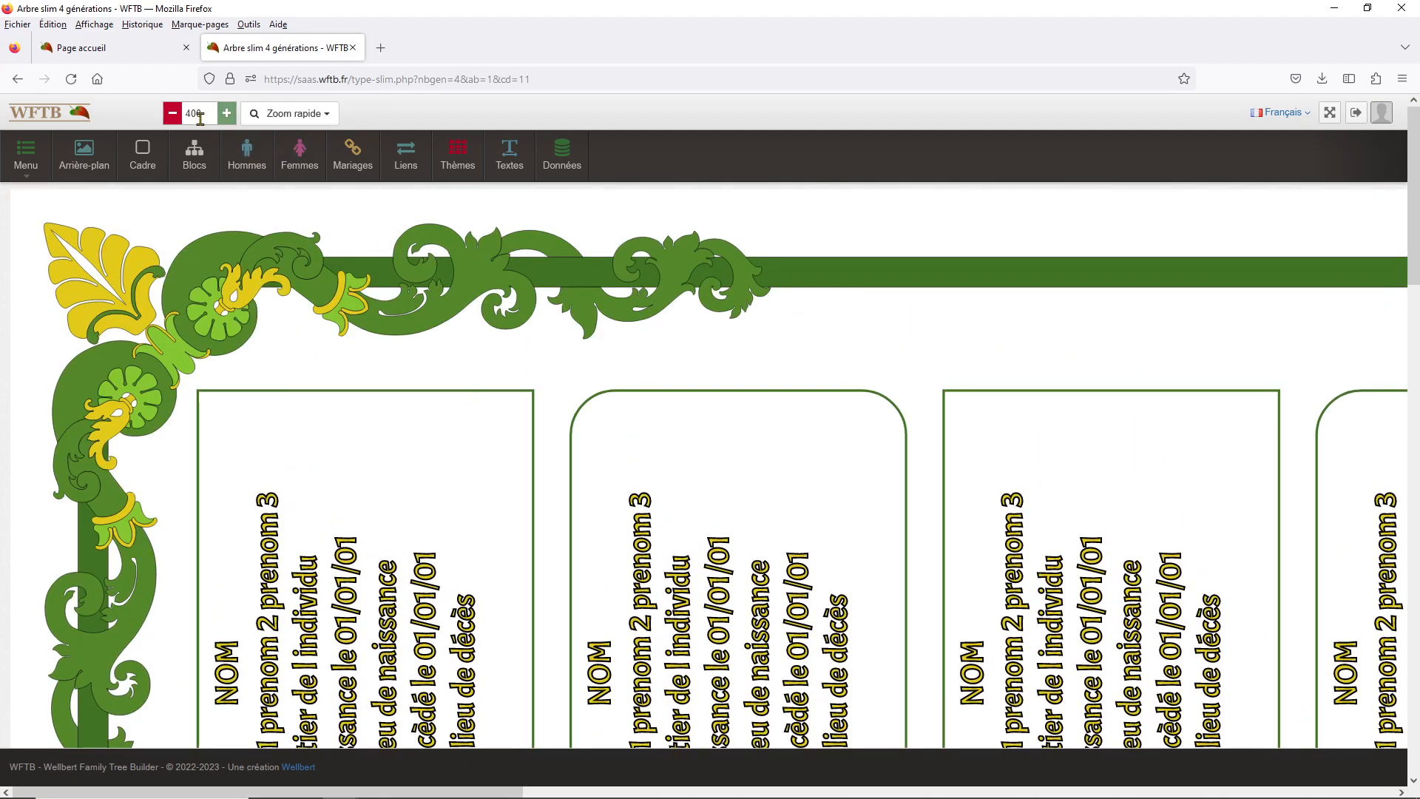
{"action": "left_click", "coordinate": [294, 114]}
{"action": "left_click", "coordinate": [280, 226]}
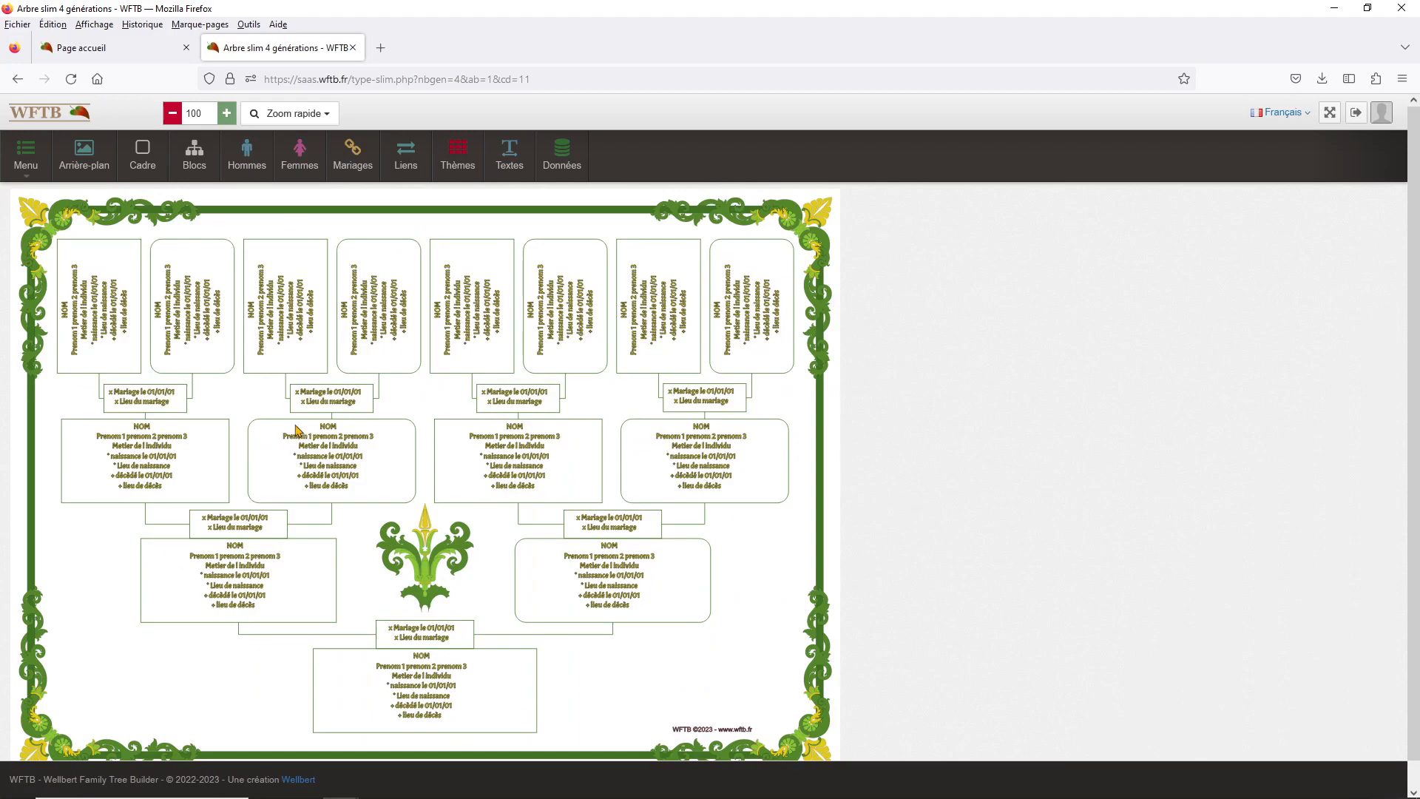
{"action": "scroll", "coordinate": [367, 485], "scroll_direction": "down", "scroll_amount": 3}
{"action": "scroll", "coordinate": [369, 482], "scroll_direction": "up", "scroll_amount": 3}
Save the tree's current green and yellow styling as a personal theme and preview the saved theme.
{"action": "left_click", "coordinate": [462, 161]}
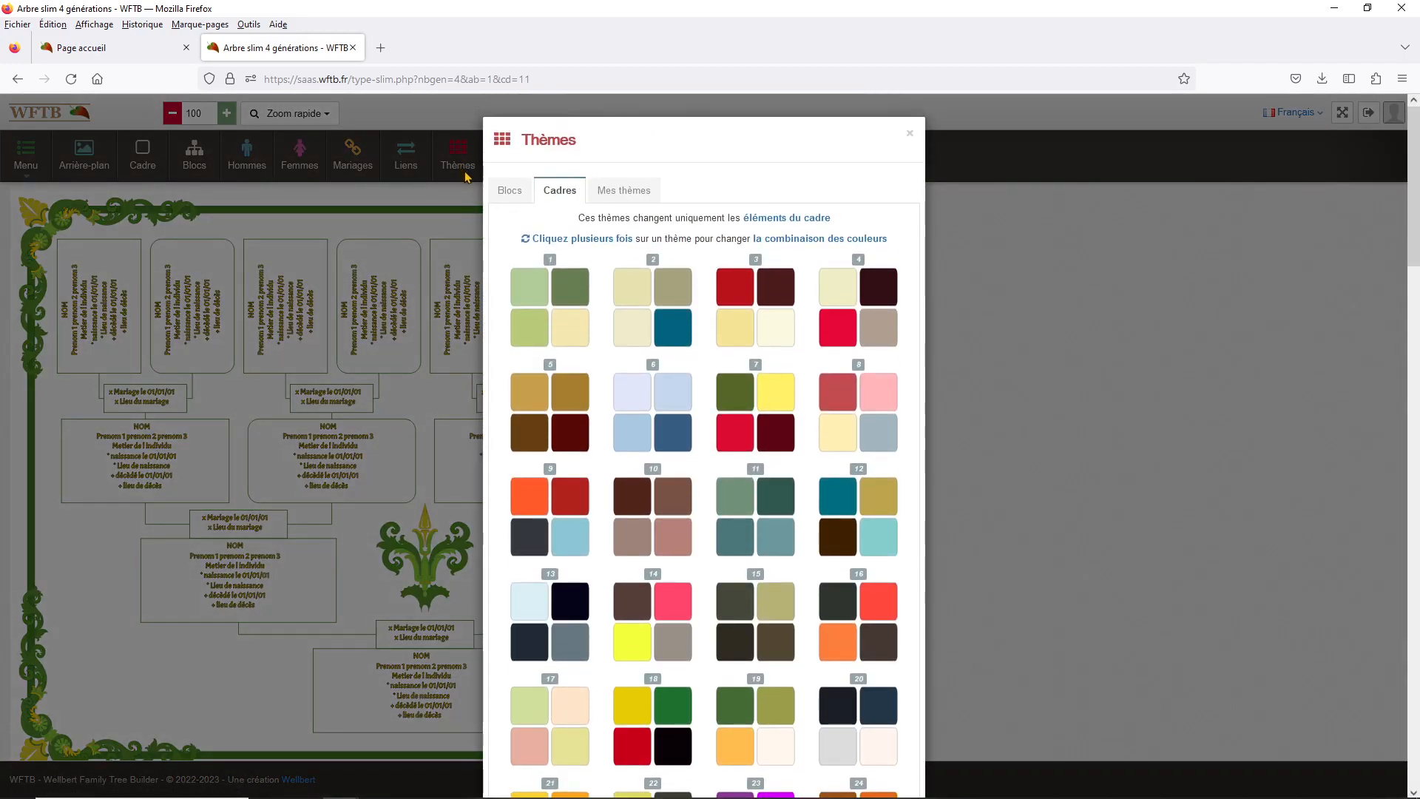
{"action": "left_click", "coordinate": [637, 193]}
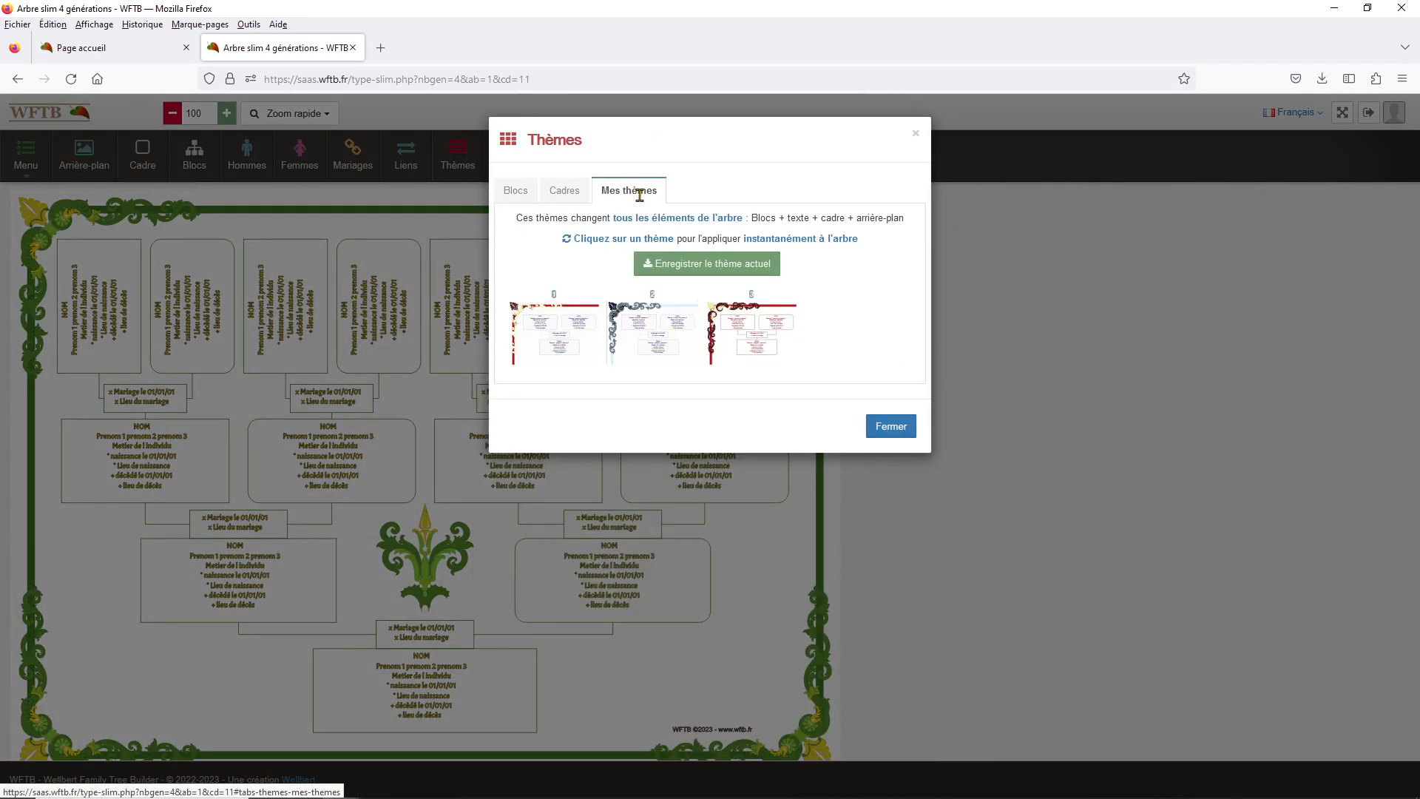
{"action": "left_click", "coordinate": [705, 268]}
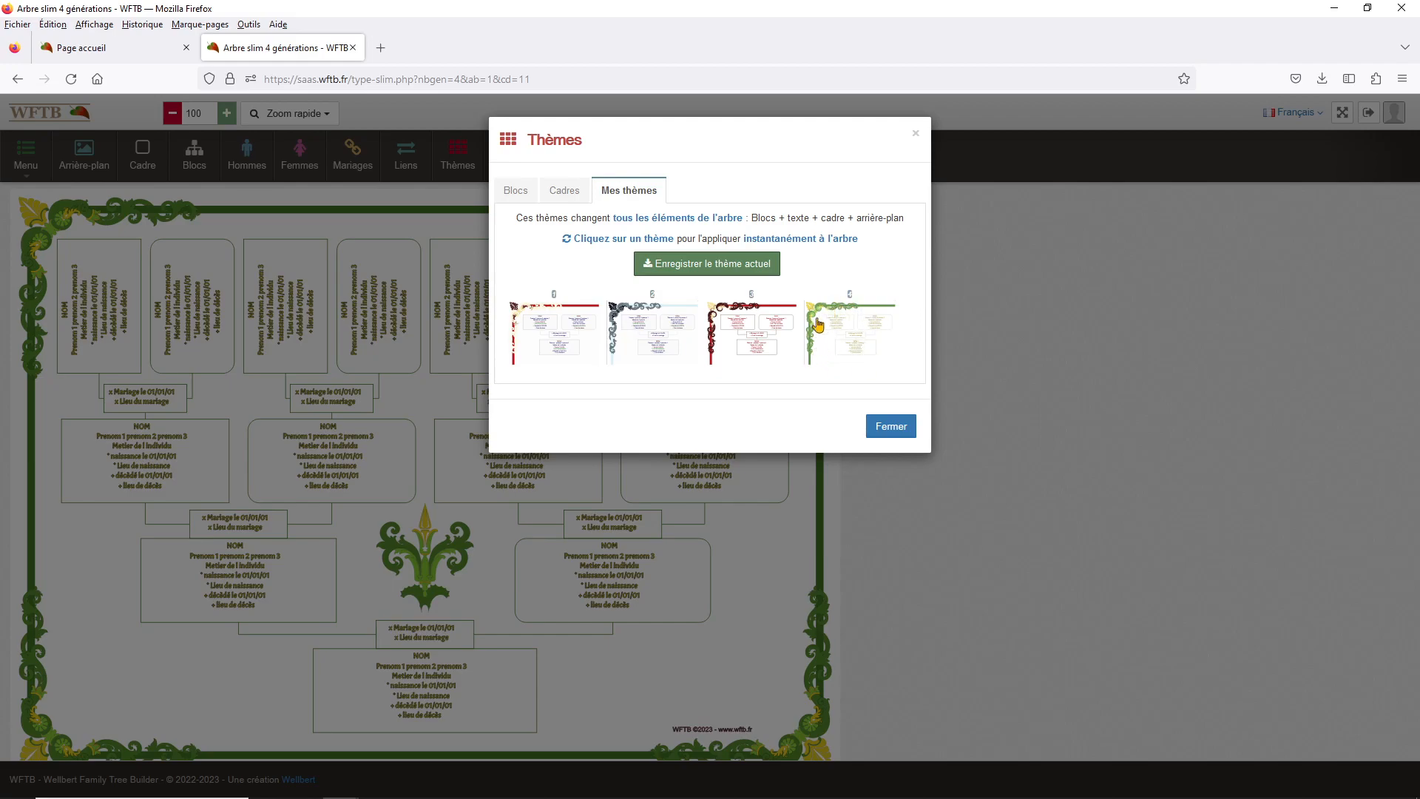
{"action": "left_click", "coordinate": [855, 336]}
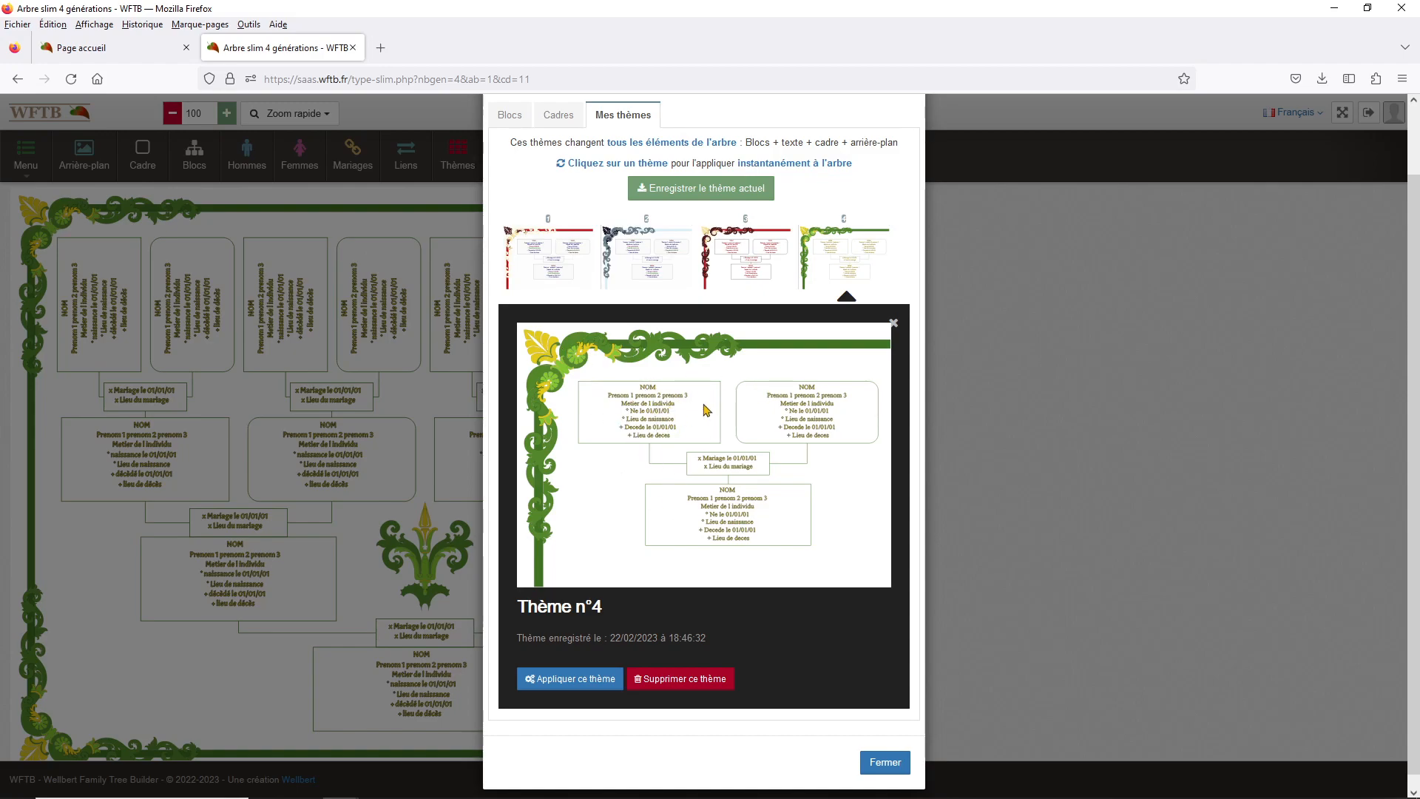
{"action": "left_click", "coordinate": [875, 278]}
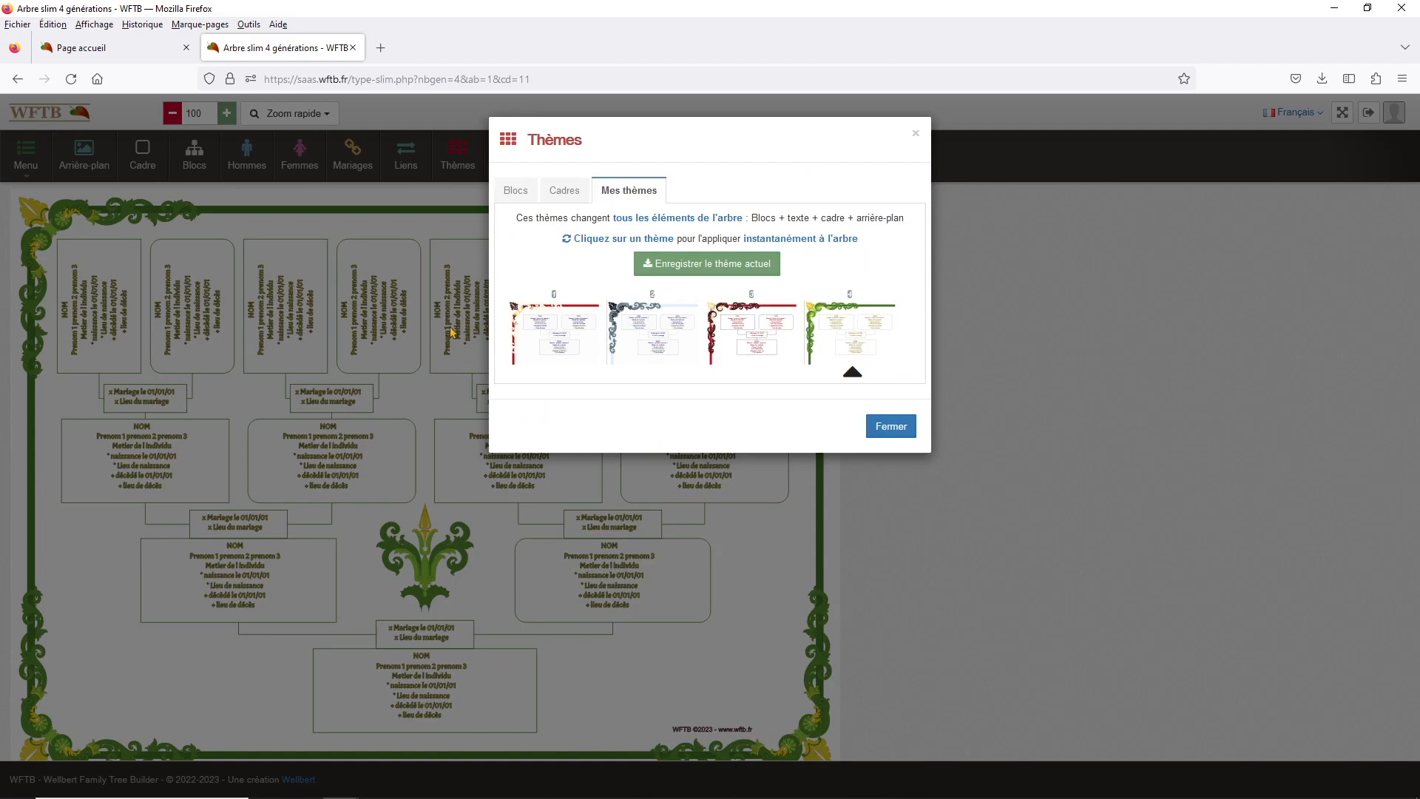
Apply frame theme 14 to the tree's frame and close the themes dialog.
{"action": "left_click", "coordinate": [564, 191]}
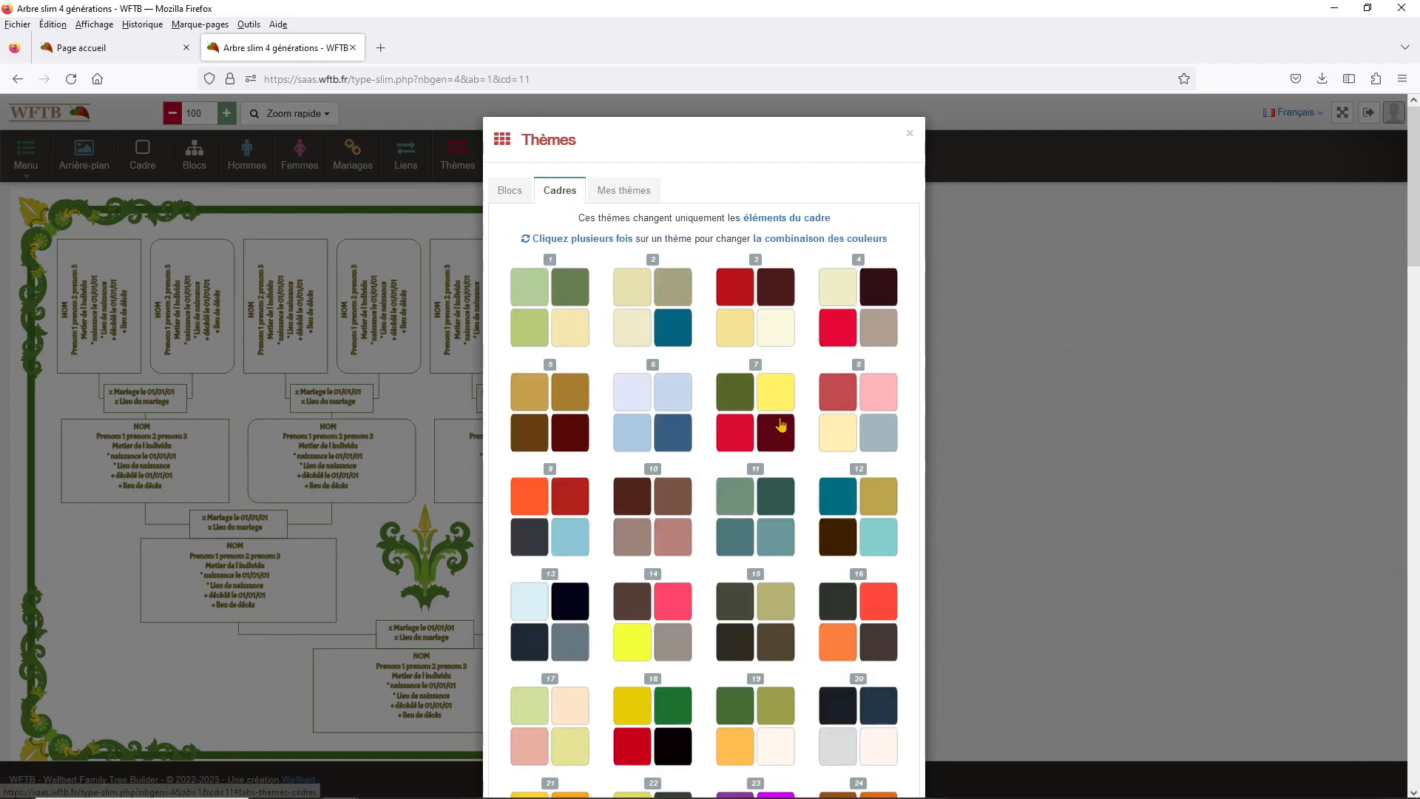
{"action": "left_click", "coordinate": [652, 628]}
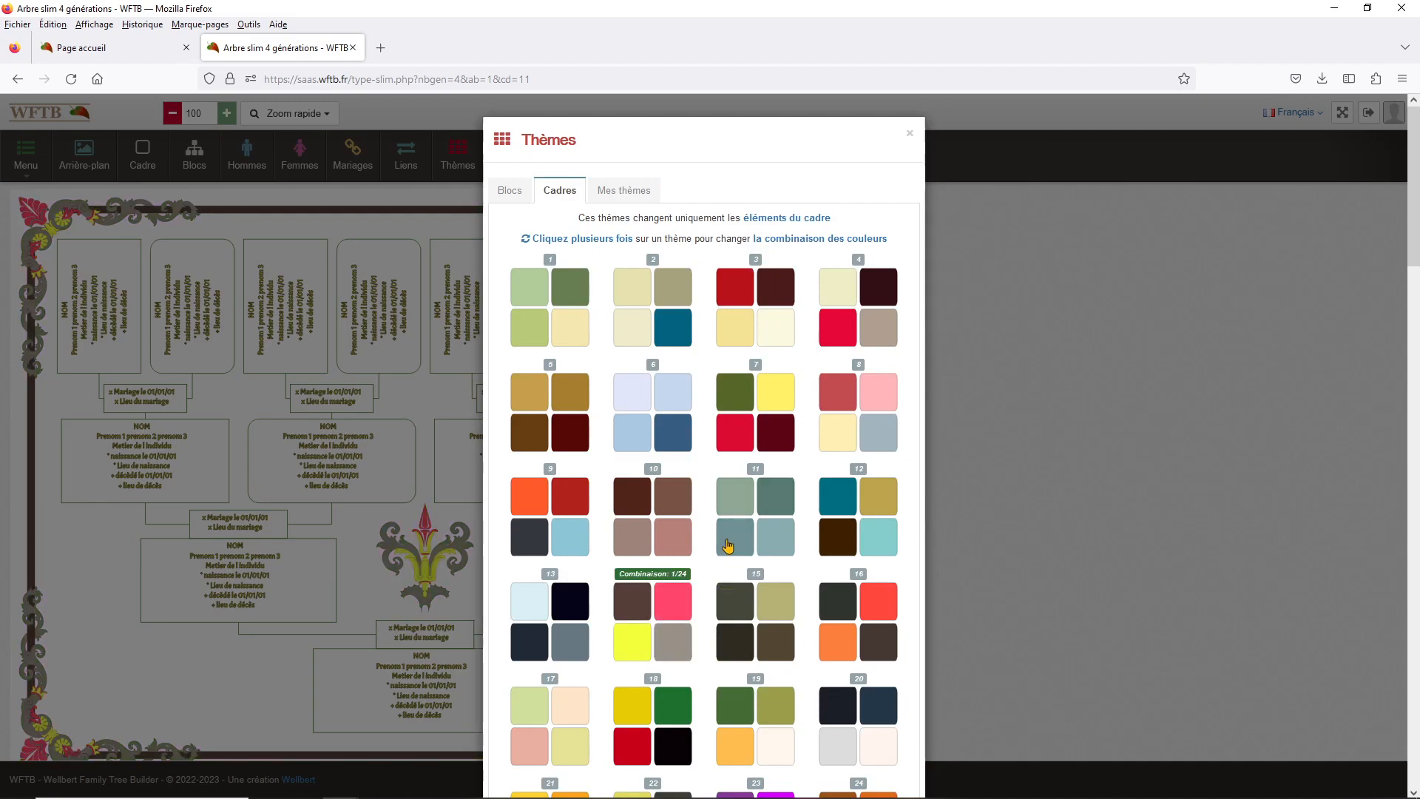
{"action": "scroll", "coordinate": [708, 527], "scroll_direction": "down", "scroll_amount": 3}
{"action": "scroll", "coordinate": [740, 480], "scroll_direction": "up", "scroll_amount": 3}
{"action": "left_click", "coordinate": [374, 264]}
Change the font of all the tree's text lines, trying Hemi Head before choosing Indie Flower.
{"action": "left_click", "coordinate": [509, 156]}
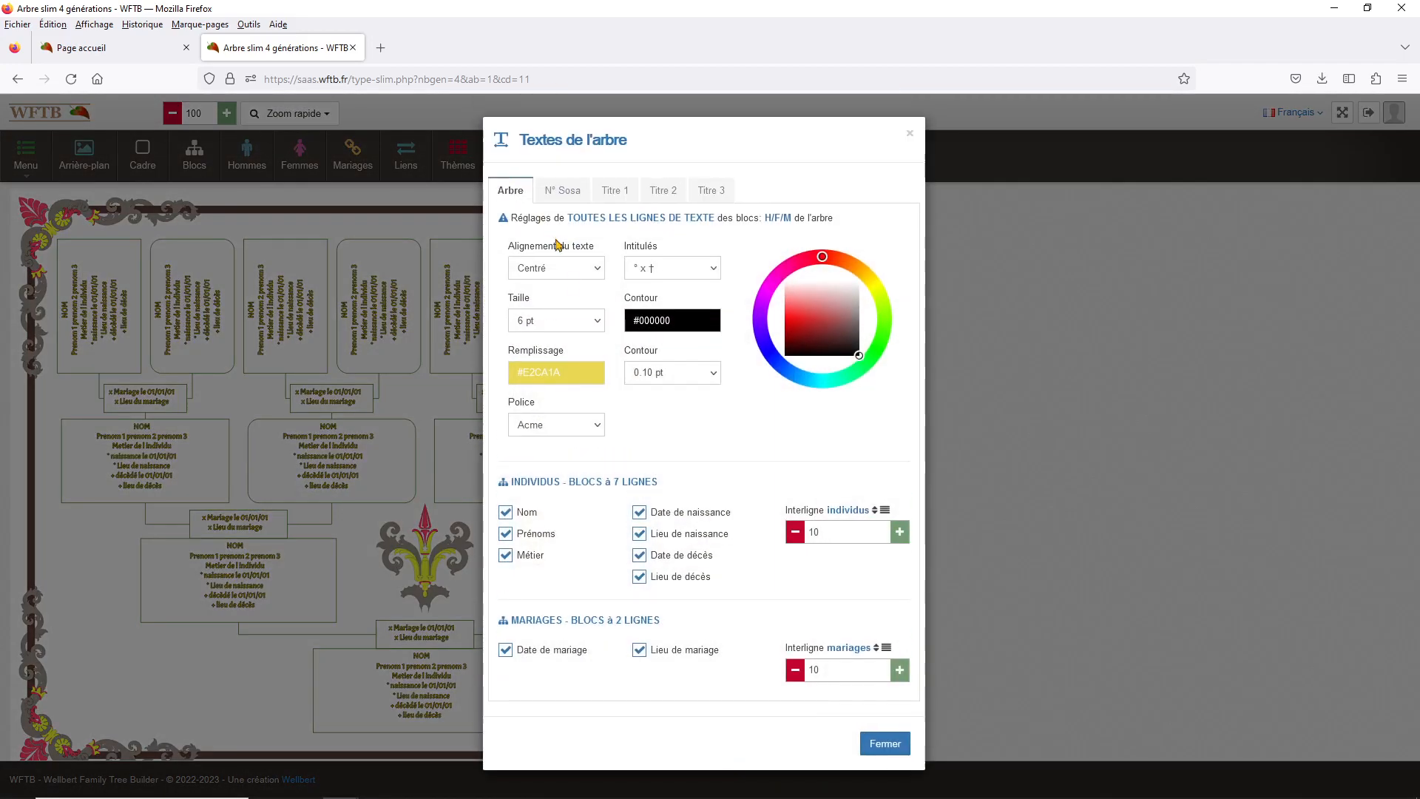
{"action": "left_click", "coordinate": [560, 420]}
{"action": "scroll", "coordinate": [564, 501], "scroll_direction": "down", "scroll_amount": 3}
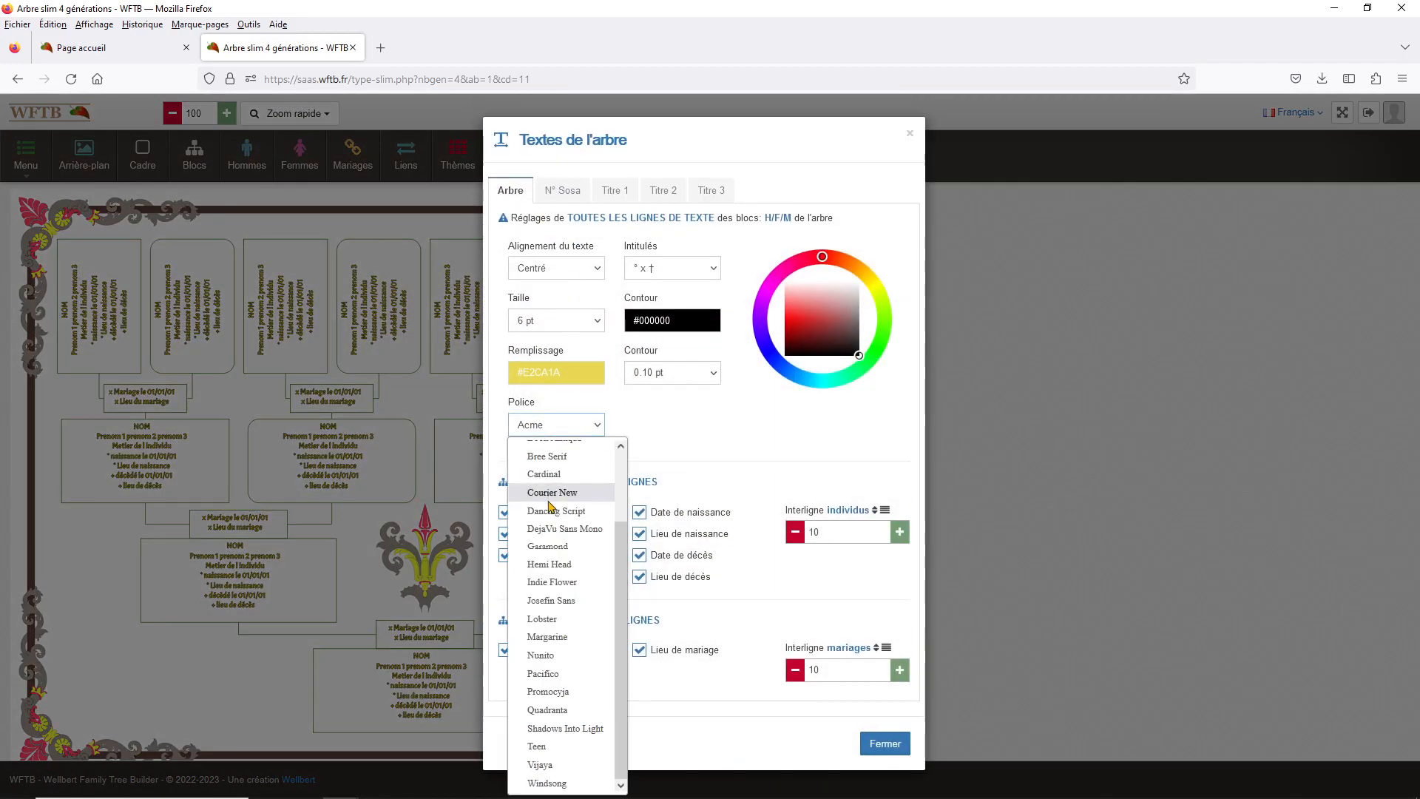
{"action": "left_click", "coordinate": [556, 565]}
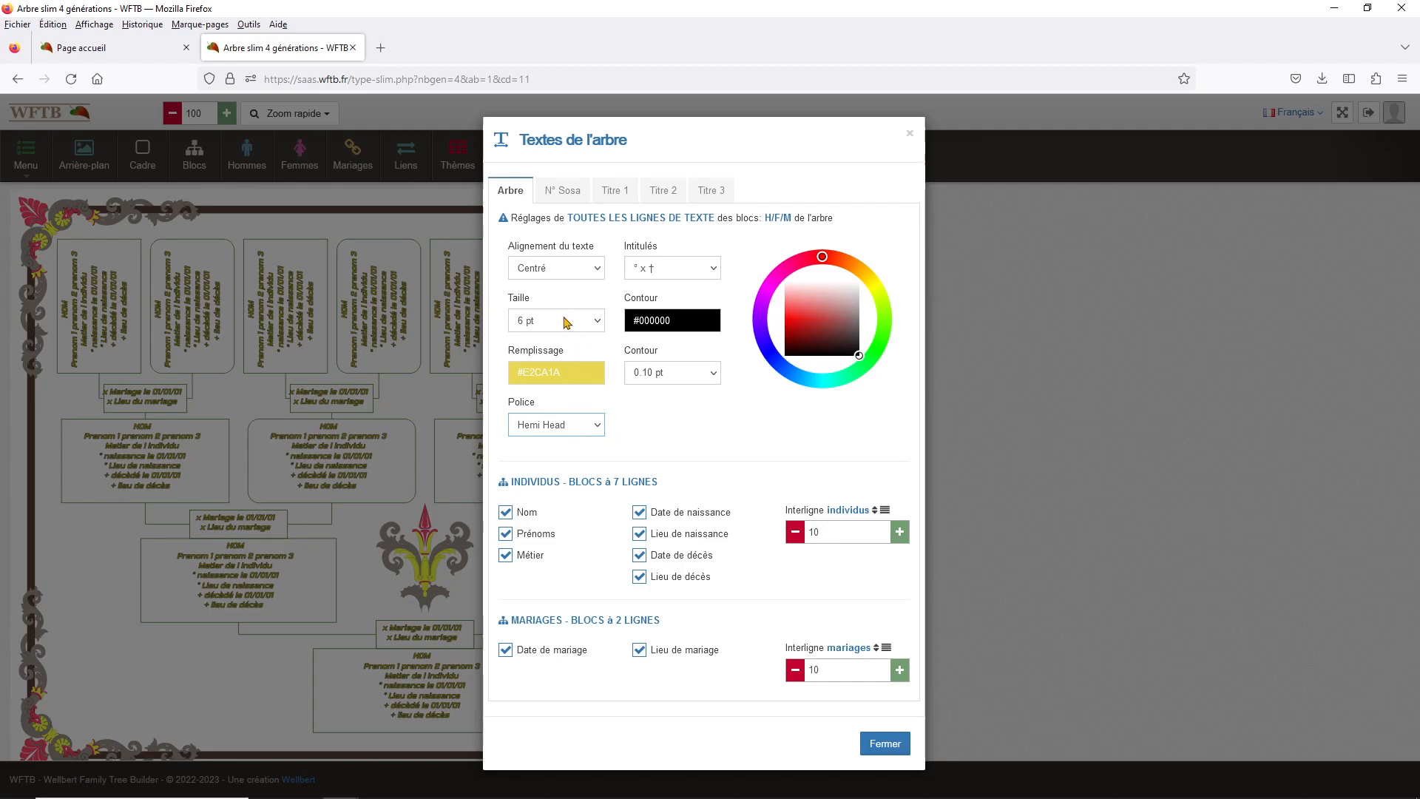
{"action": "left_click", "coordinate": [576, 431]}
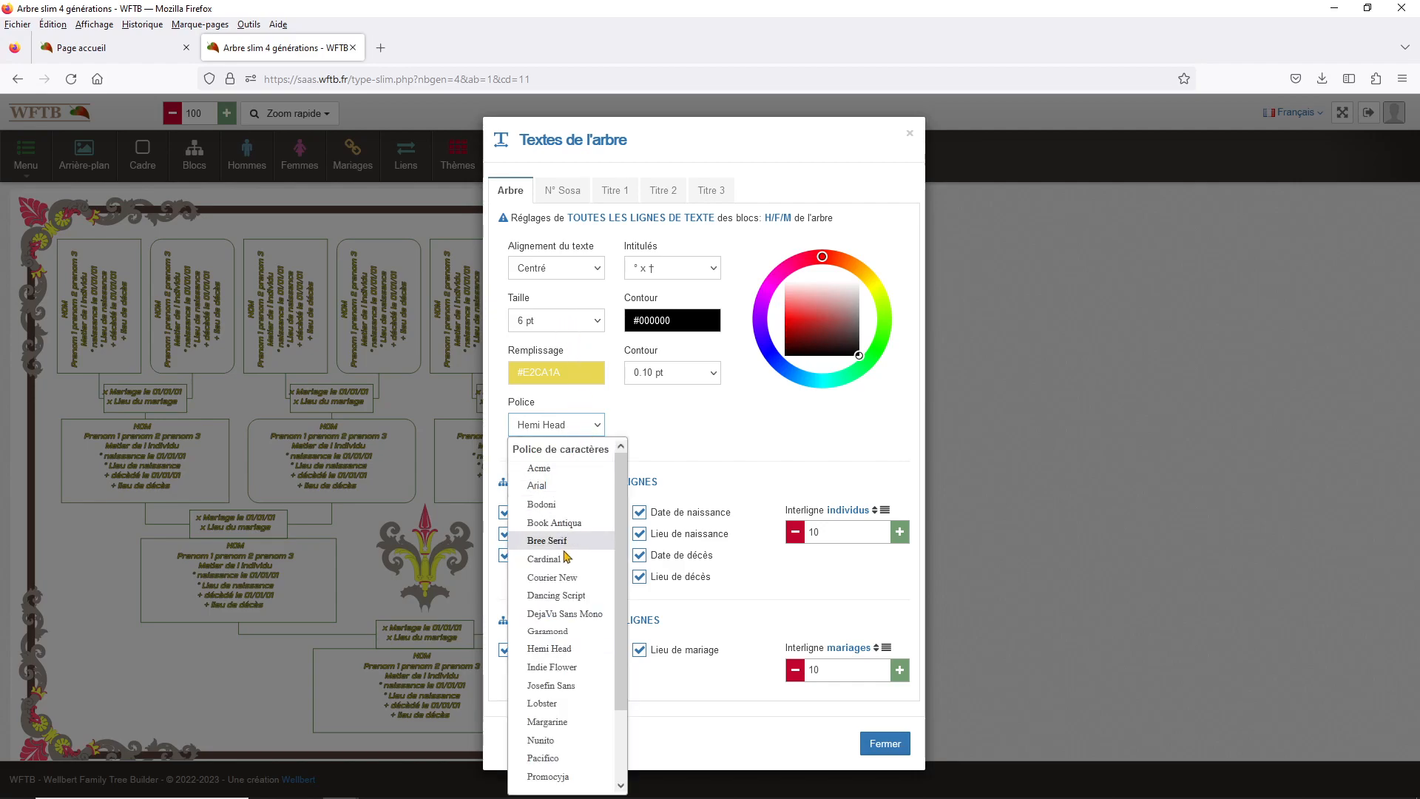
{"action": "left_click", "coordinate": [573, 668]}
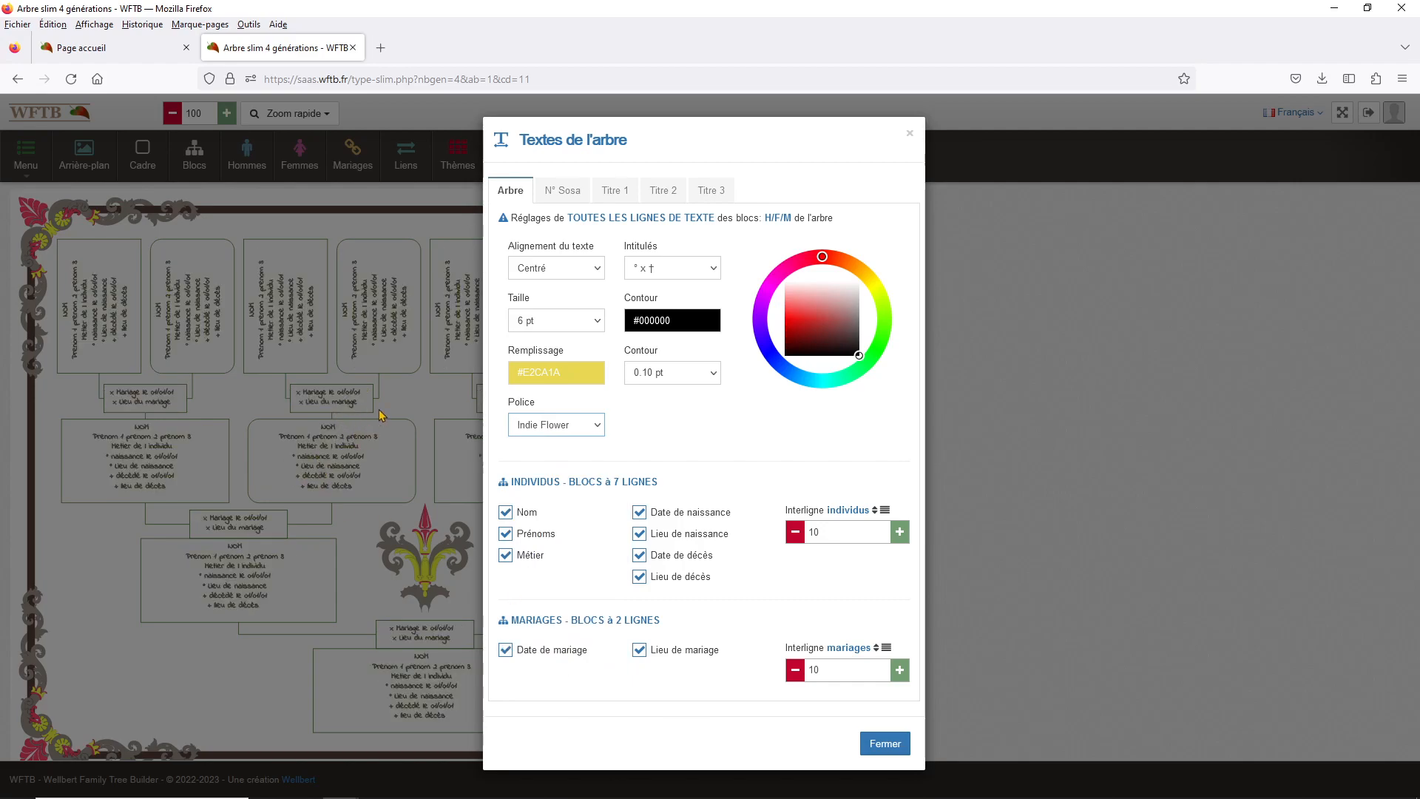
Set the fill colour of all text lines to pink #c64e8e and their size to 7 pt, then close the text settings.
{"action": "left_click", "coordinate": [572, 372]}
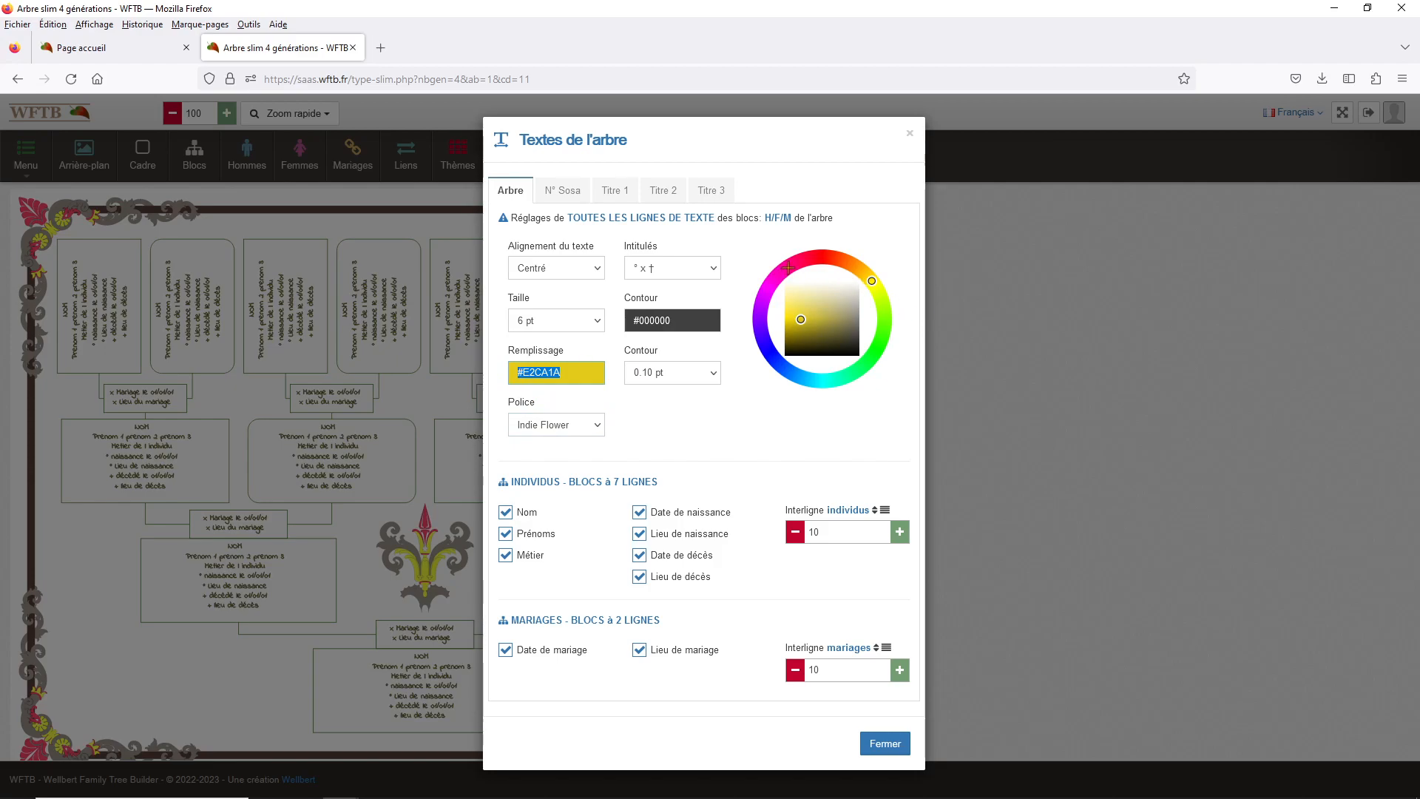
{"action": "left_click", "coordinate": [788, 267]}
{"action": "left_click", "coordinate": [821, 317]}
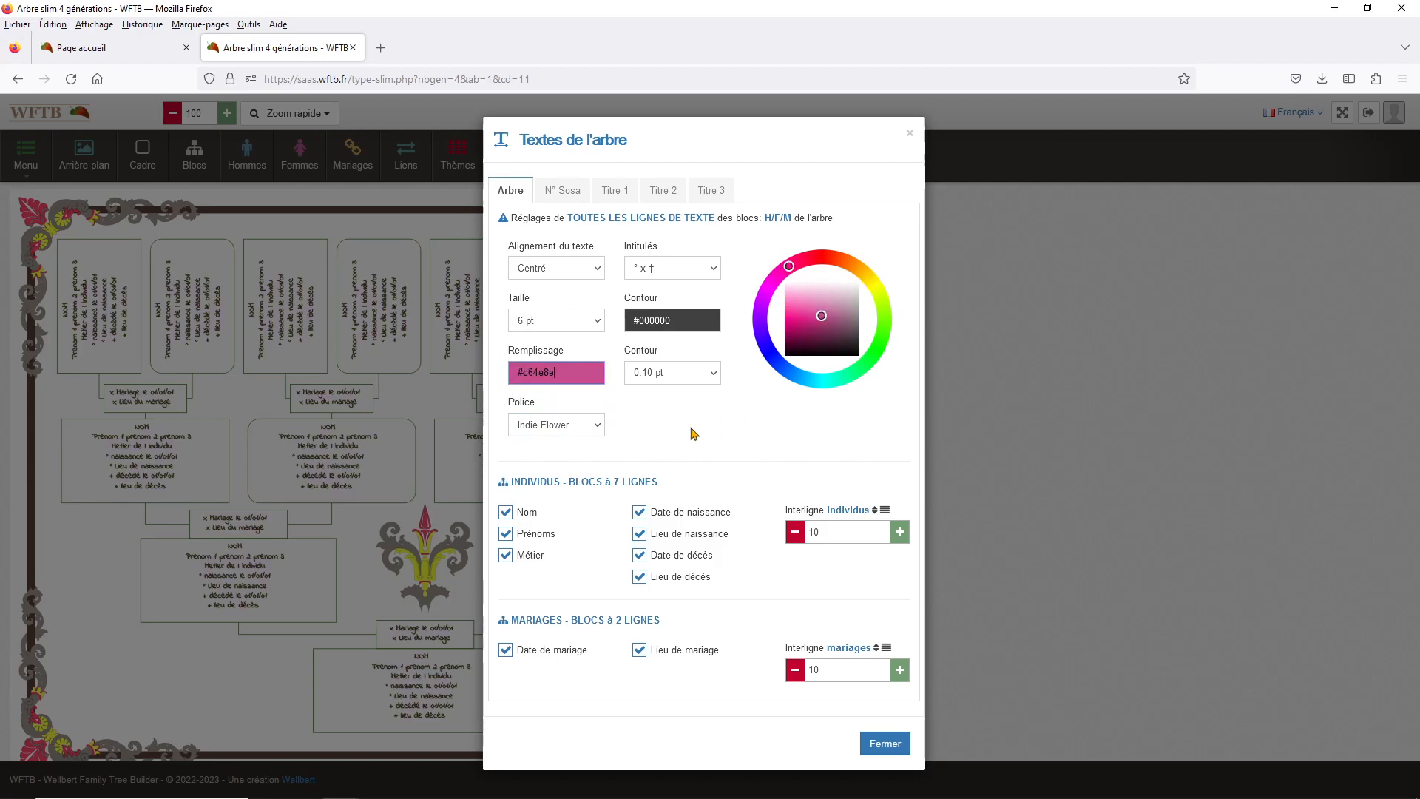
{"action": "left_click", "coordinate": [568, 323]}
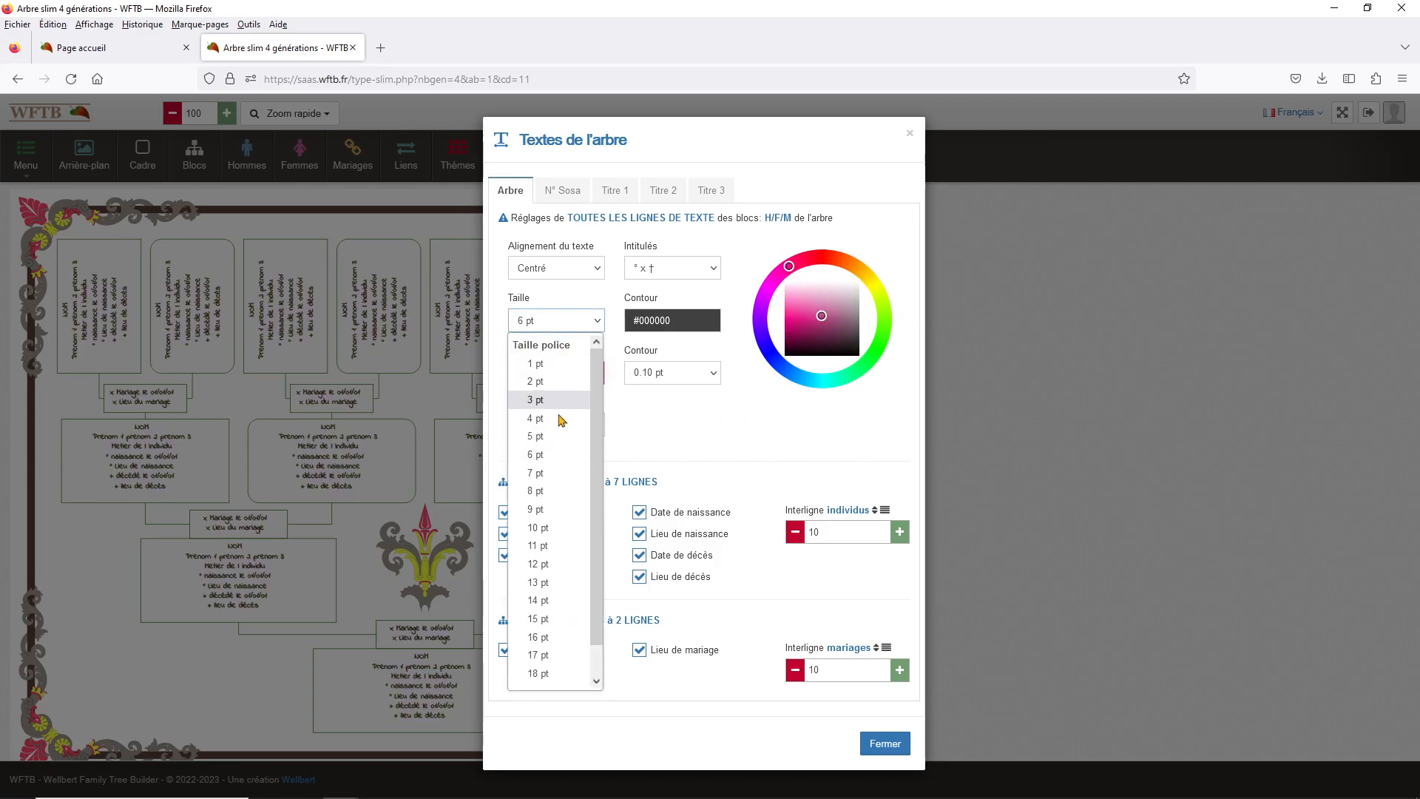
{"action": "left_click", "coordinate": [560, 473]}
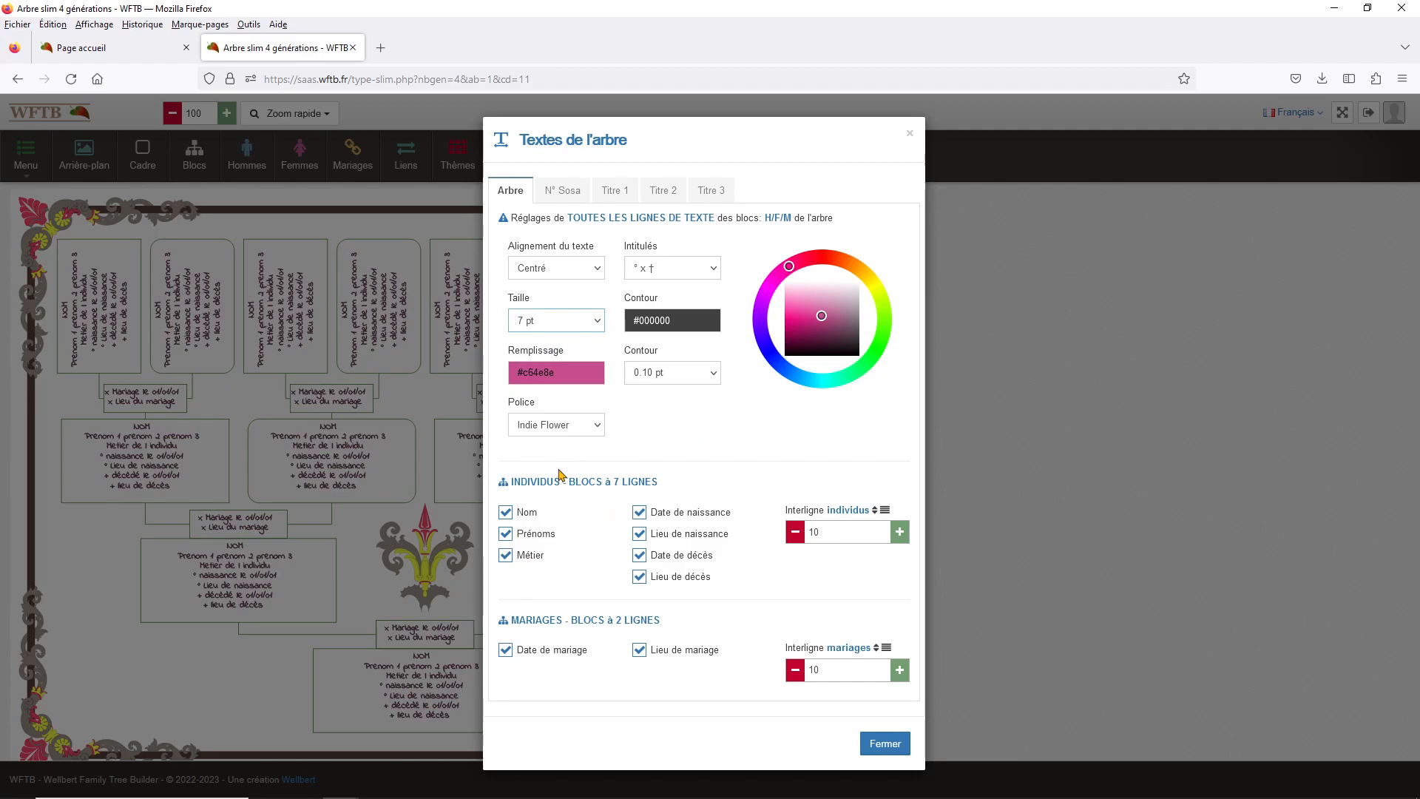
{"action": "left_click", "coordinate": [242, 418]}
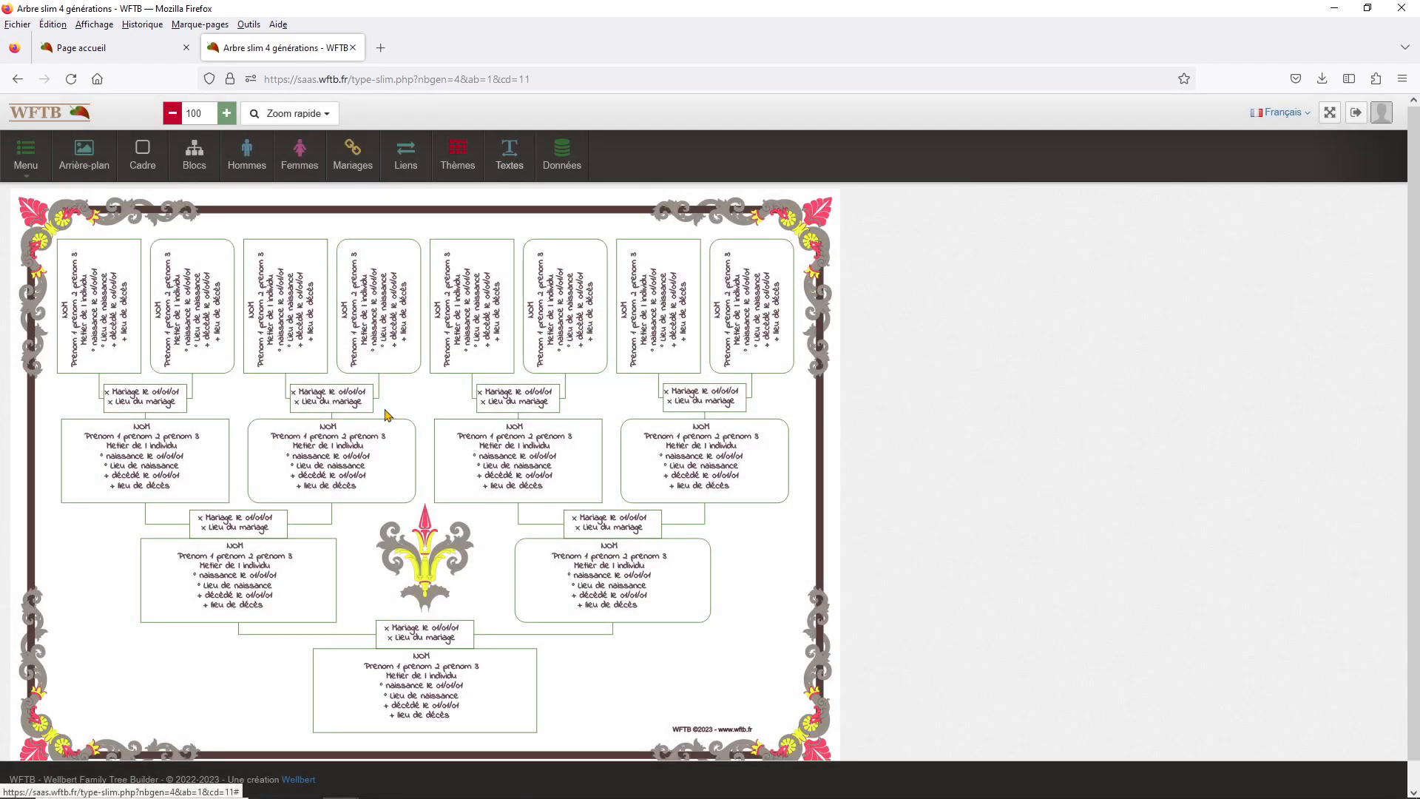
Save the restyled tree with the grey and pink frame as another personal theme and preview the saved theme.
{"action": "left_click", "coordinate": [458, 152]}
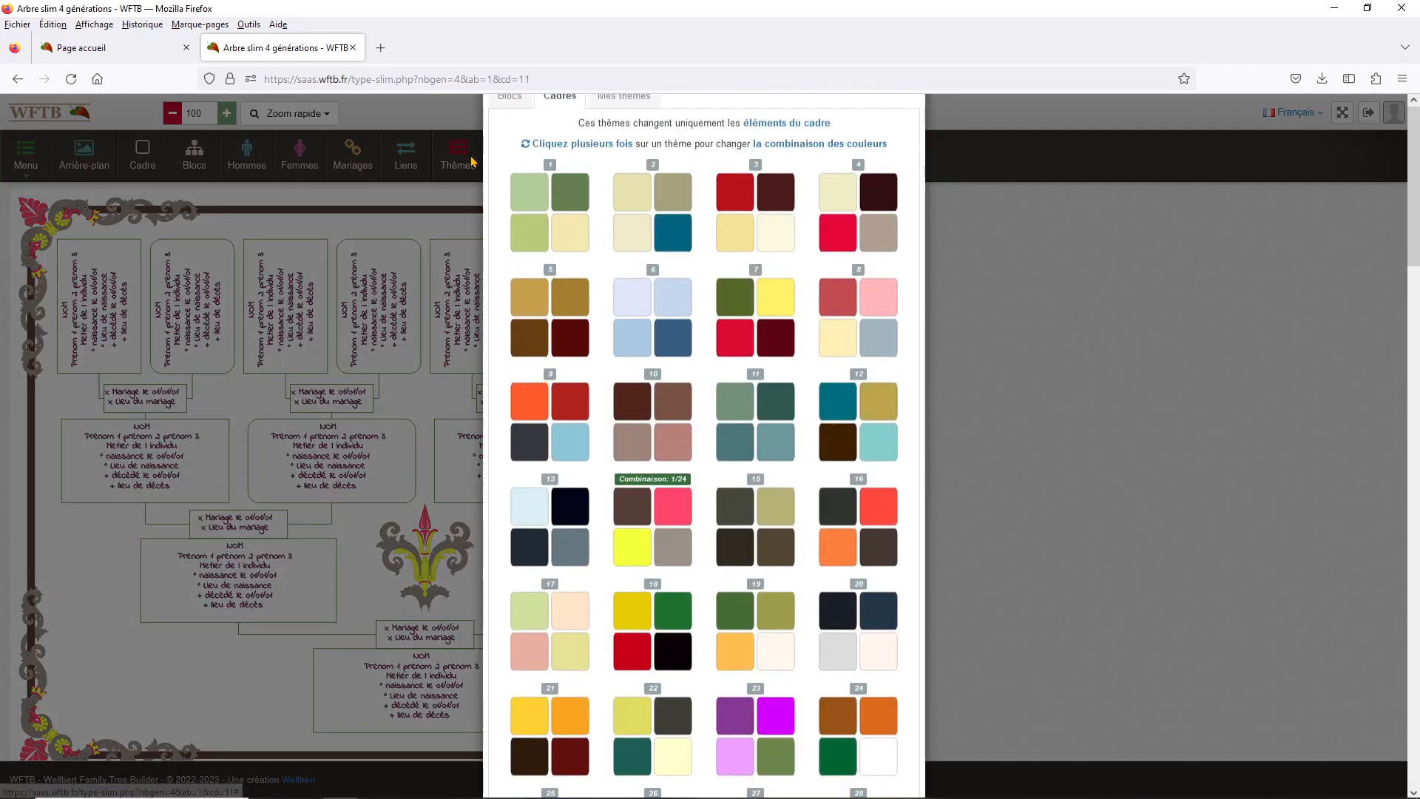
{"action": "left_click", "coordinate": [627, 190]}
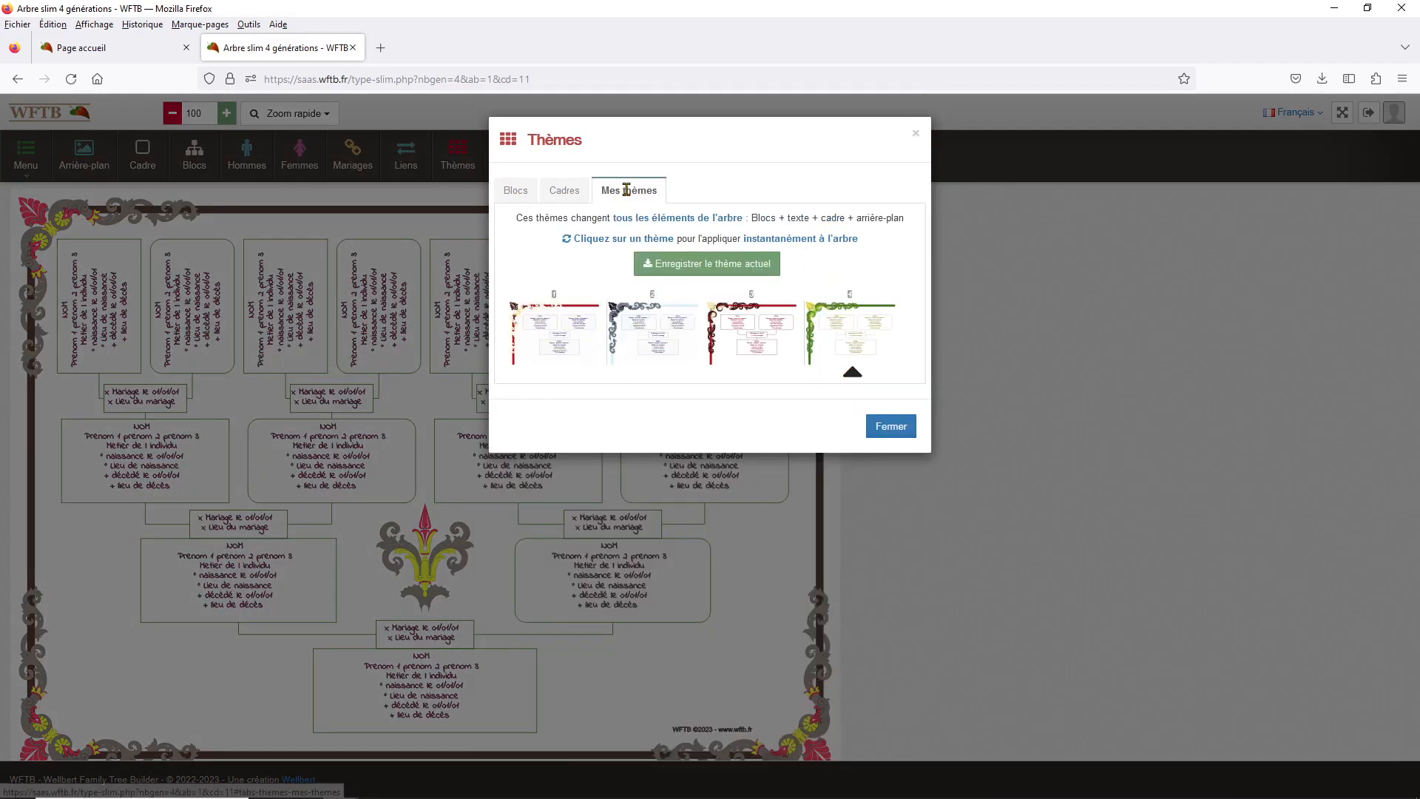
{"action": "left_click", "coordinate": [698, 268]}
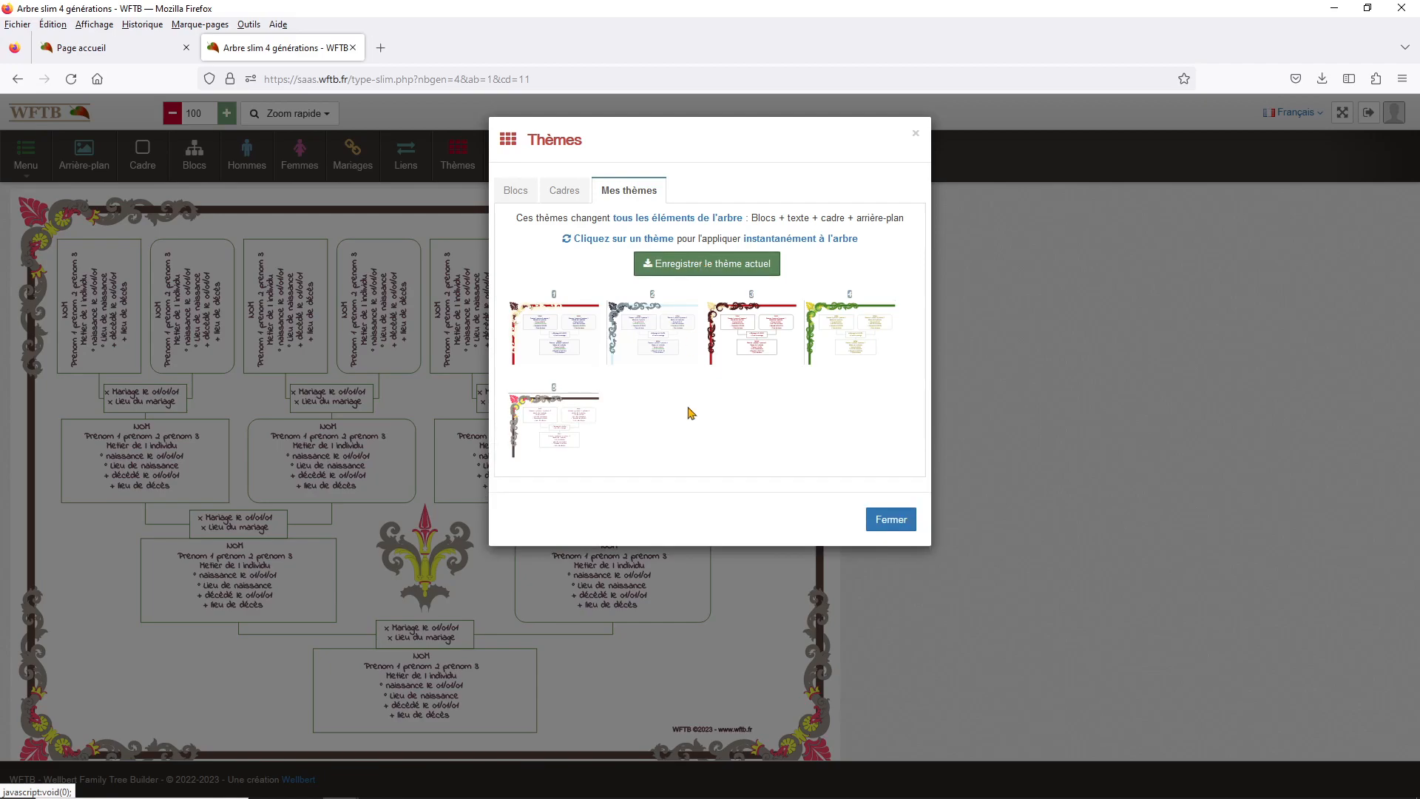
{"action": "left_click", "coordinate": [556, 419]}
{"action": "scroll", "coordinate": [721, 400], "scroll_direction": "down", "scroll_amount": 2}
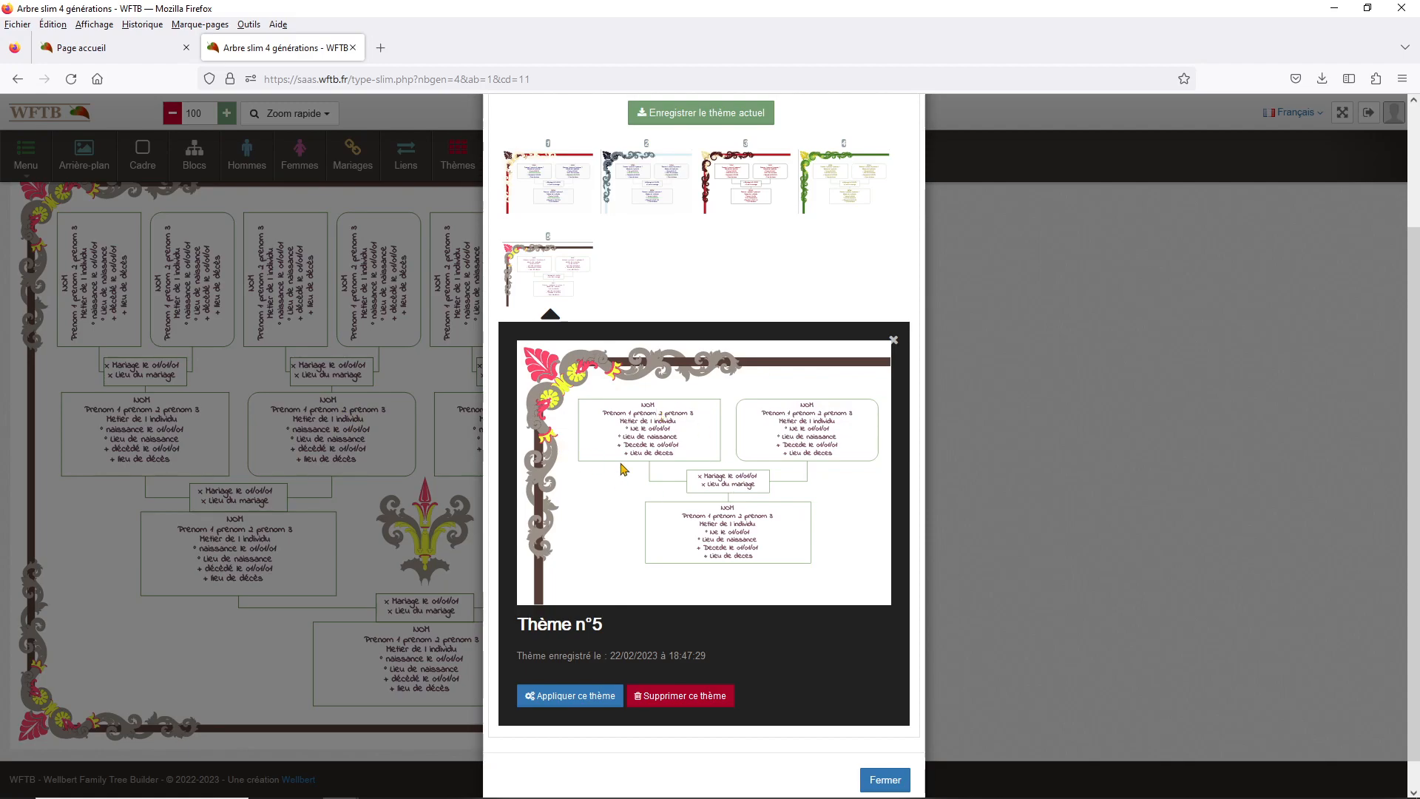
{"action": "scroll", "coordinate": [729, 473], "scroll_direction": "up", "scroll_amount": 3}
{"action": "scroll", "coordinate": [732, 603], "scroll_direction": "down", "scroll_amount": 3}
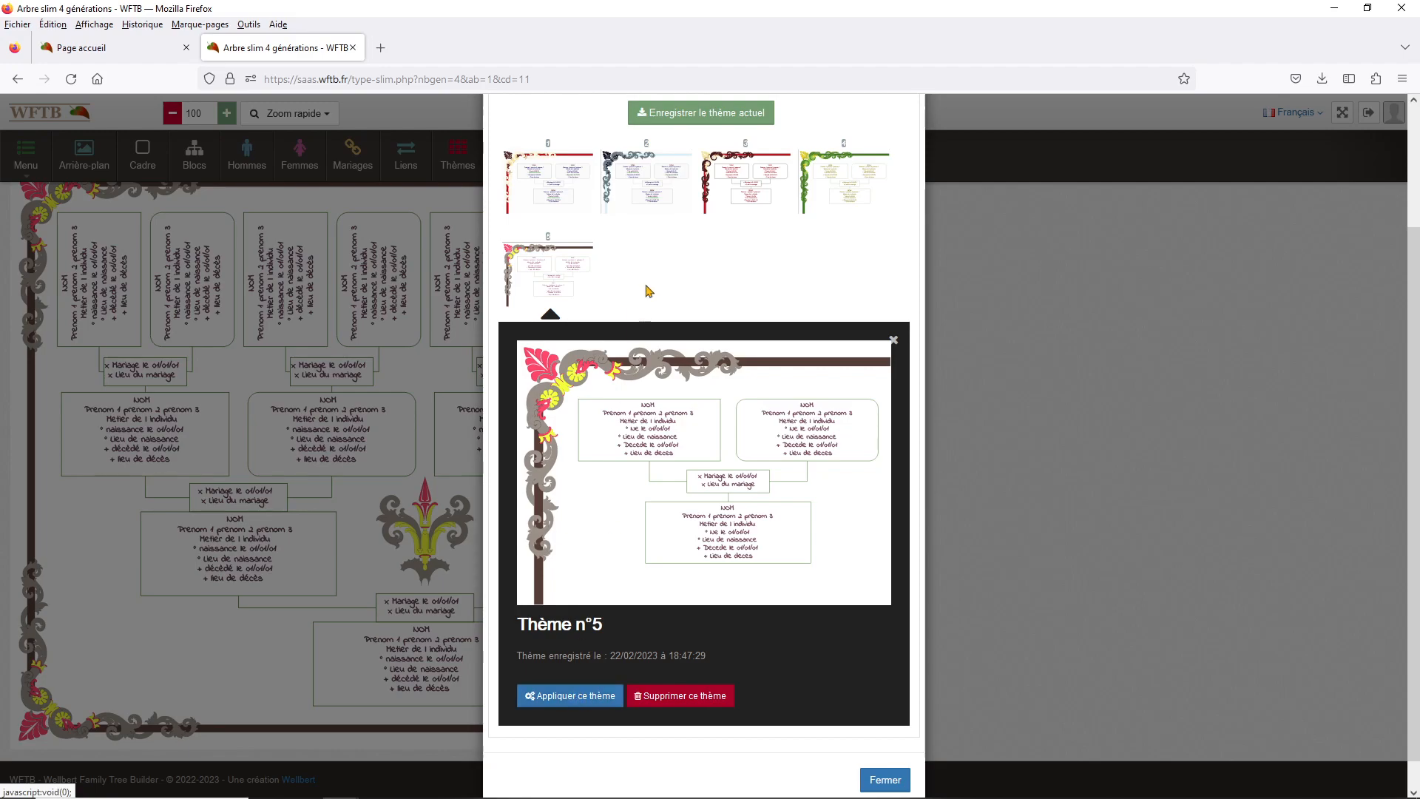
Apply the saved personal themes n°2, n°1, n°3 and finally n°4 to the tree, one after another.
{"action": "left_click", "coordinate": [647, 186]}
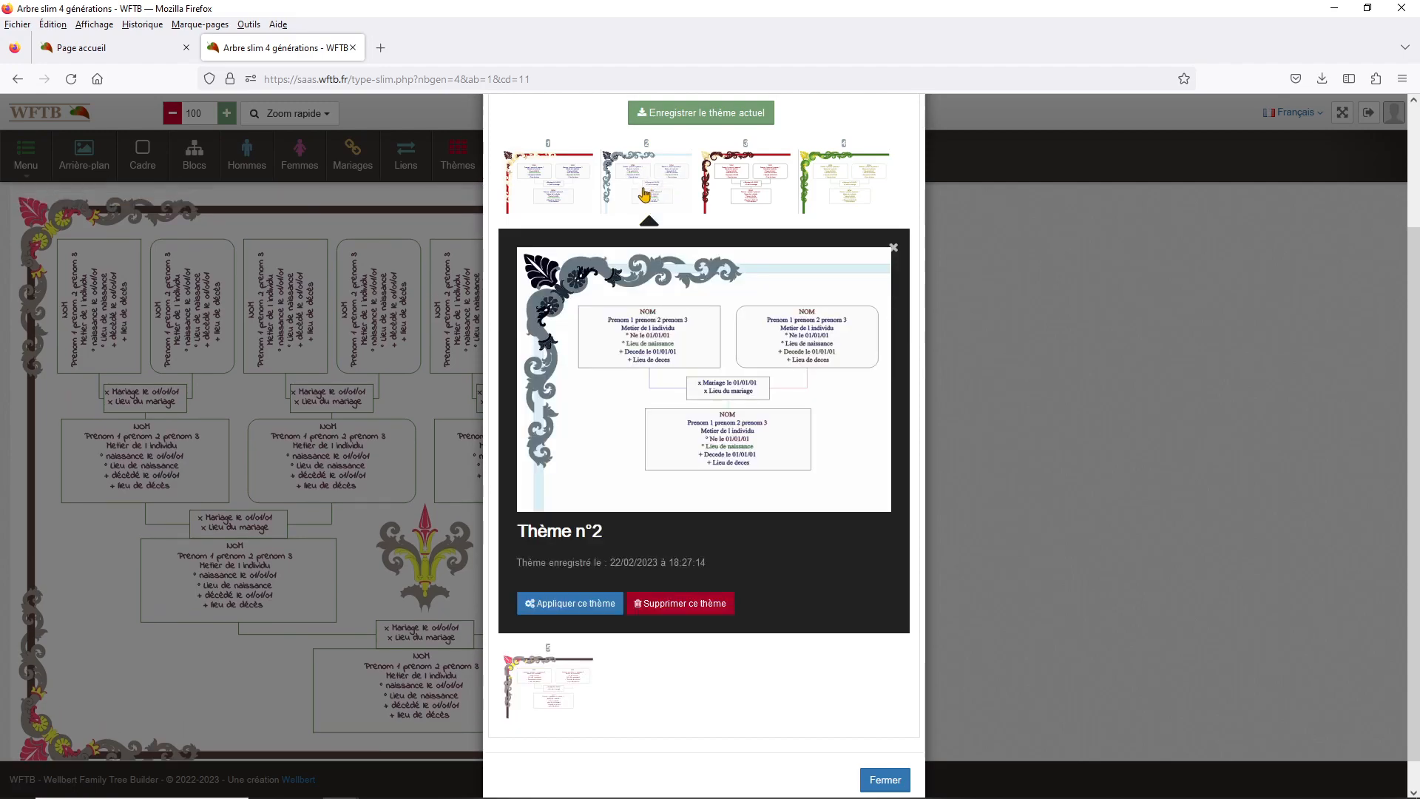
{"action": "left_click", "coordinate": [571, 603]}
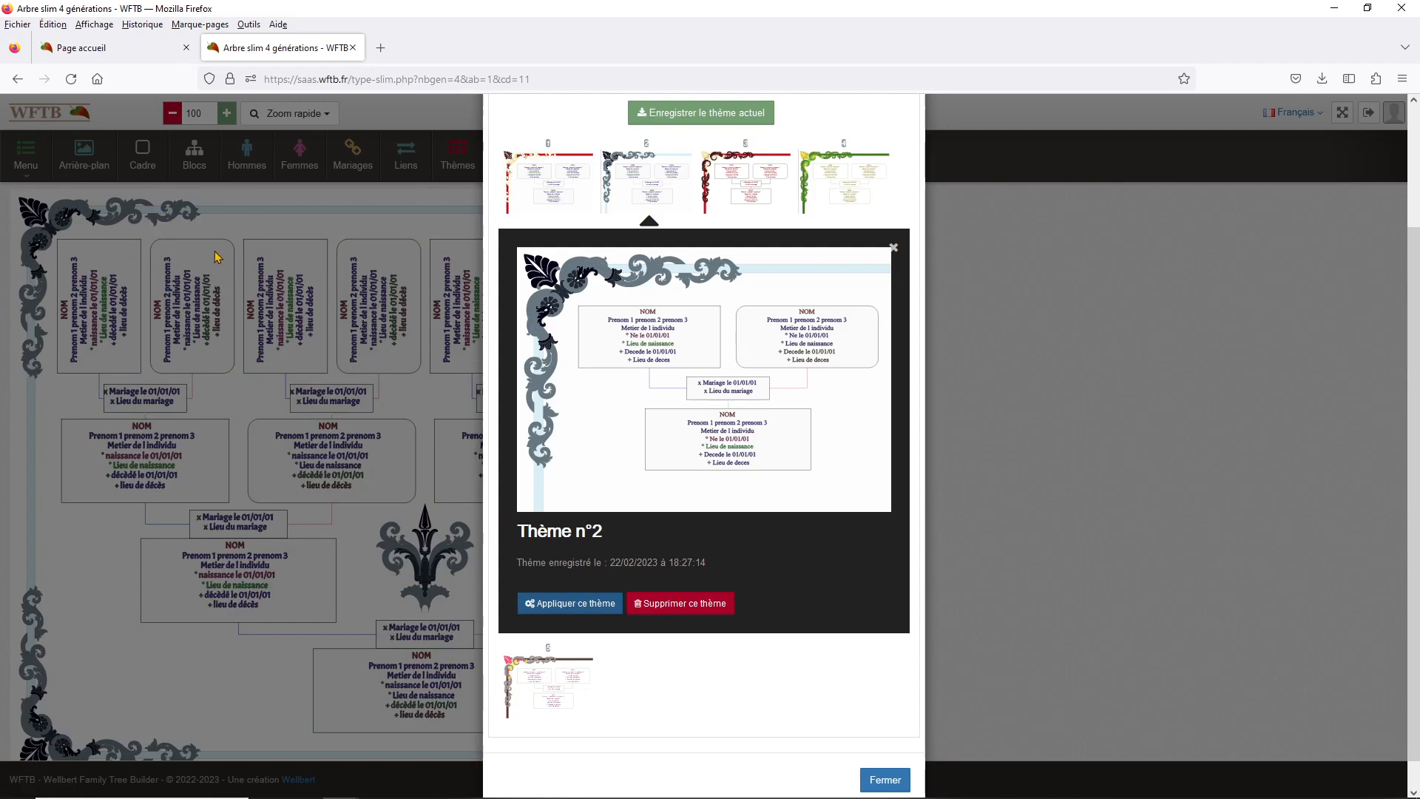
{"action": "left_click", "coordinate": [553, 191]}
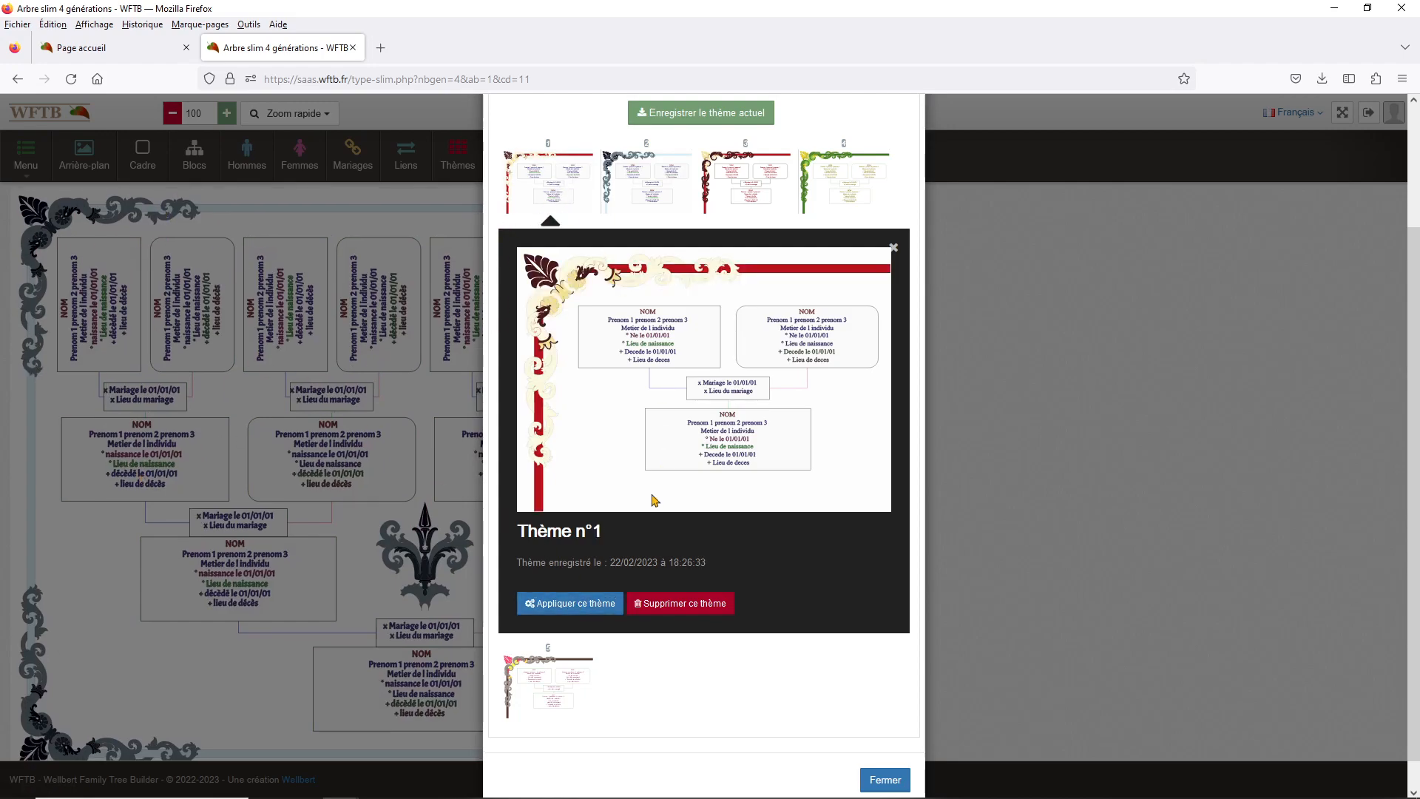
{"action": "left_click", "coordinate": [578, 605]}
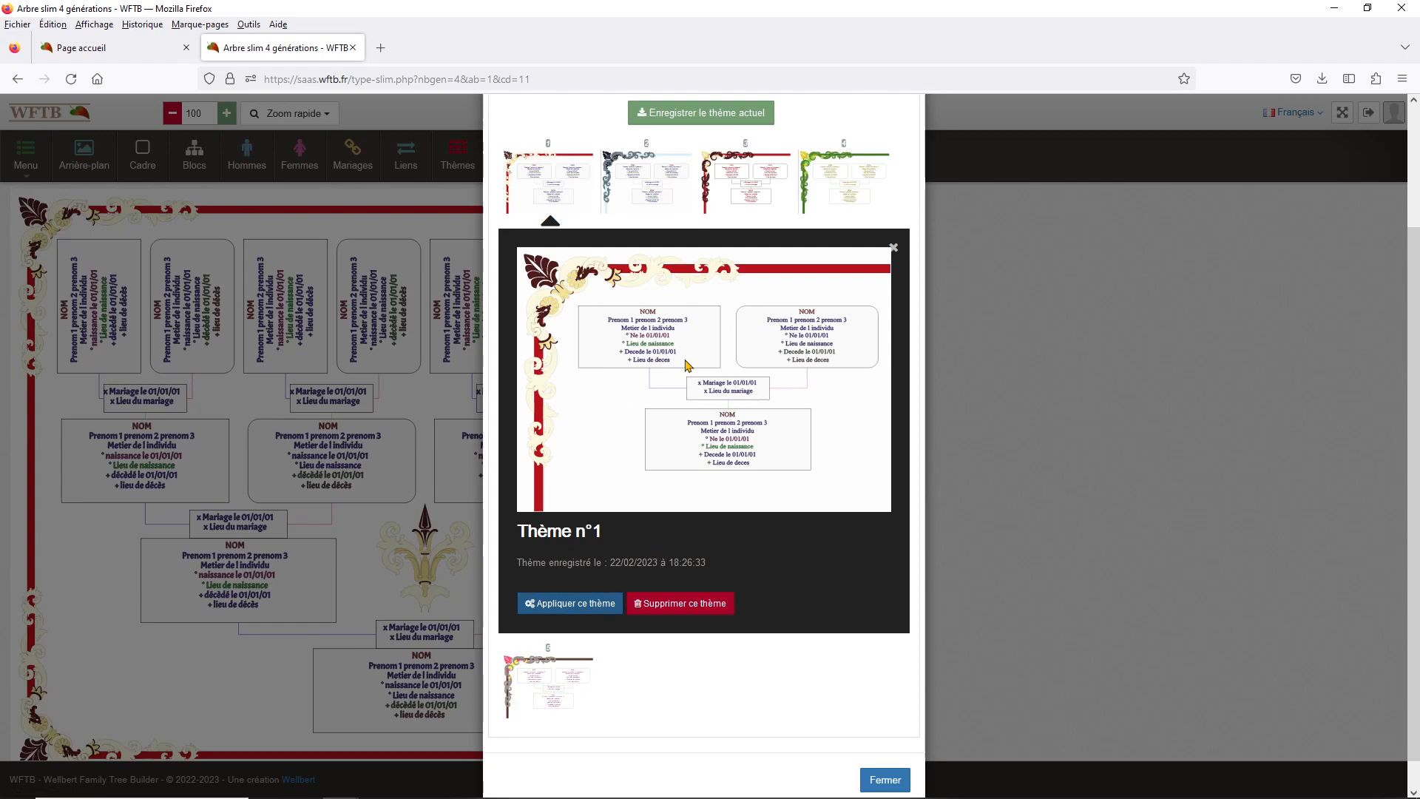
{"action": "left_click", "coordinate": [742, 190]}
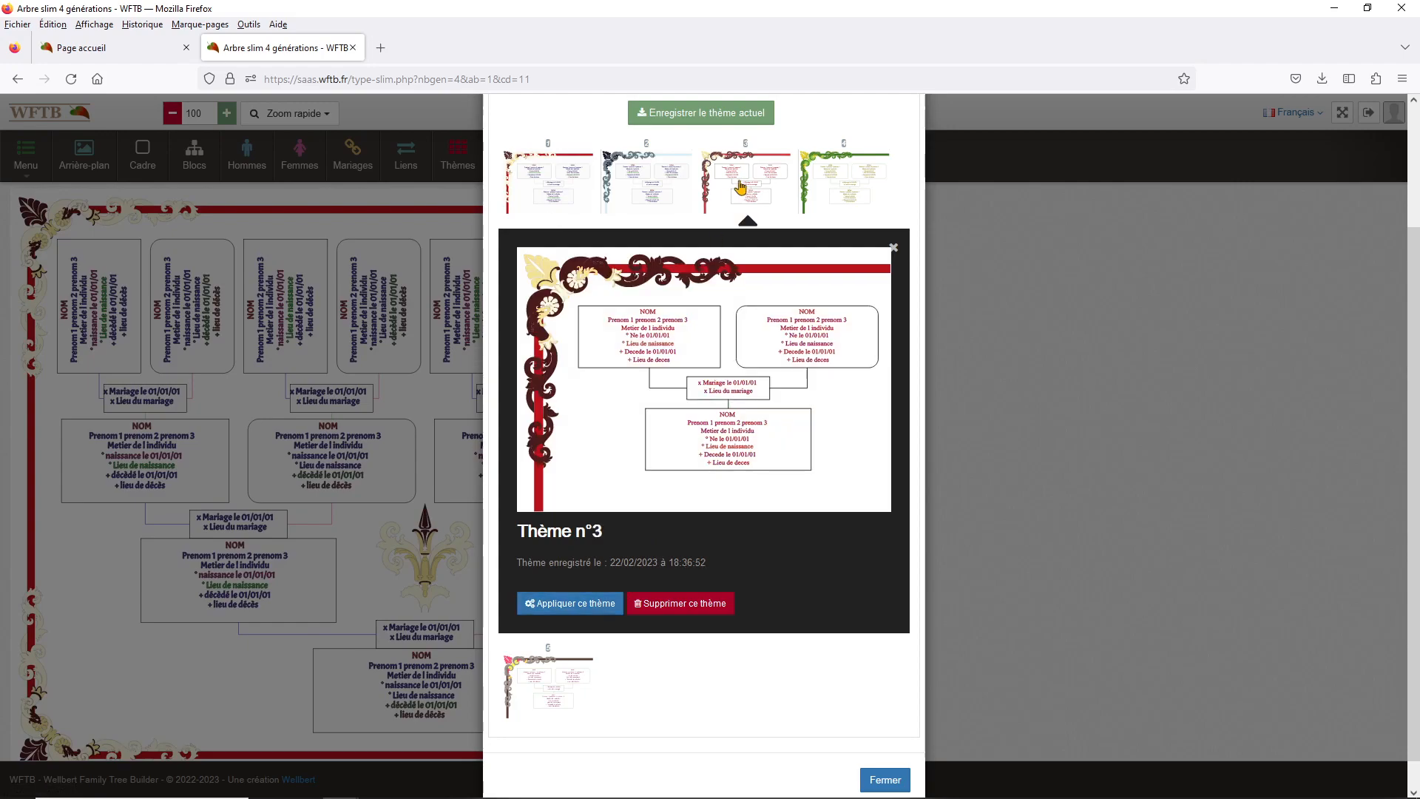
{"action": "left_click", "coordinate": [572, 603]}
{"action": "left_click", "coordinate": [845, 178]}
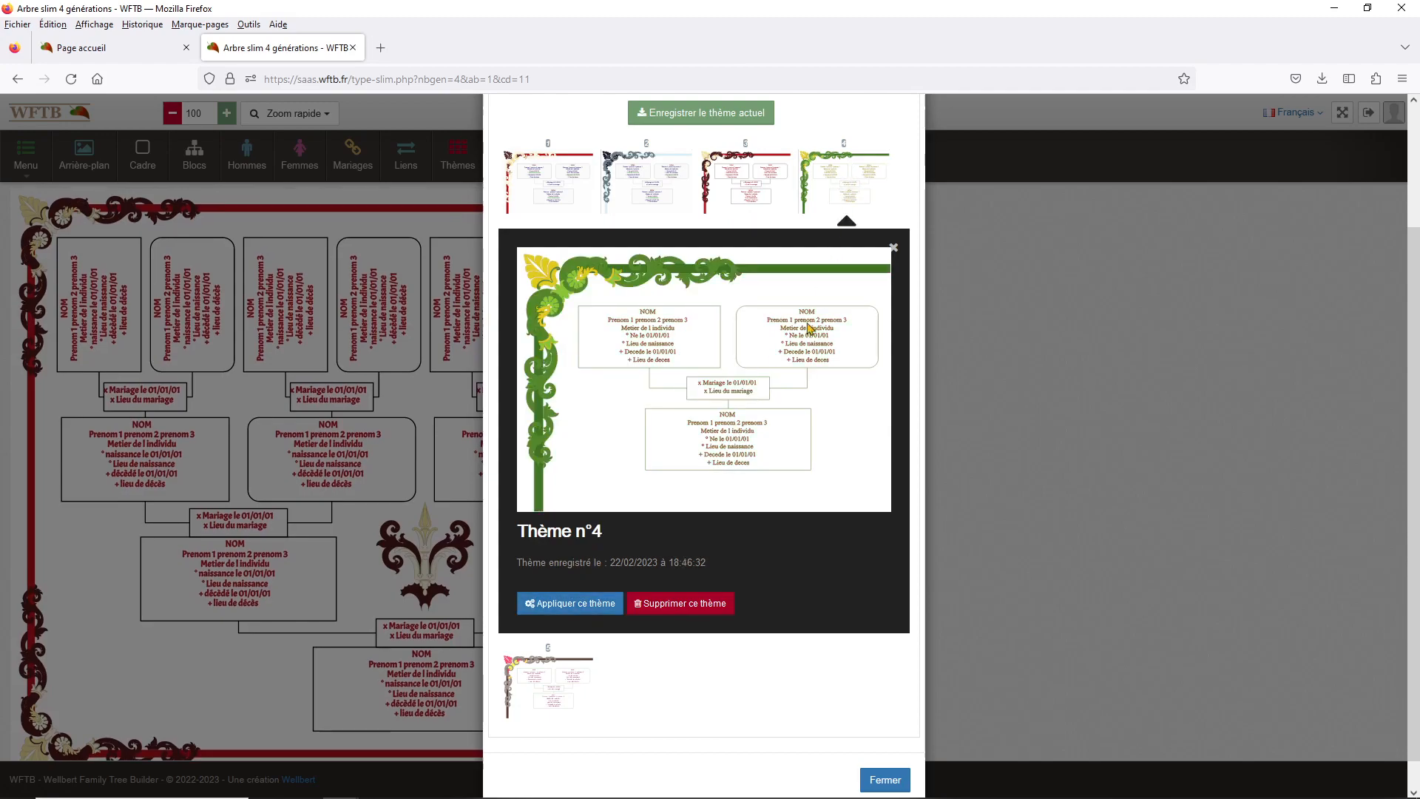
{"action": "left_click", "coordinate": [575, 605]}
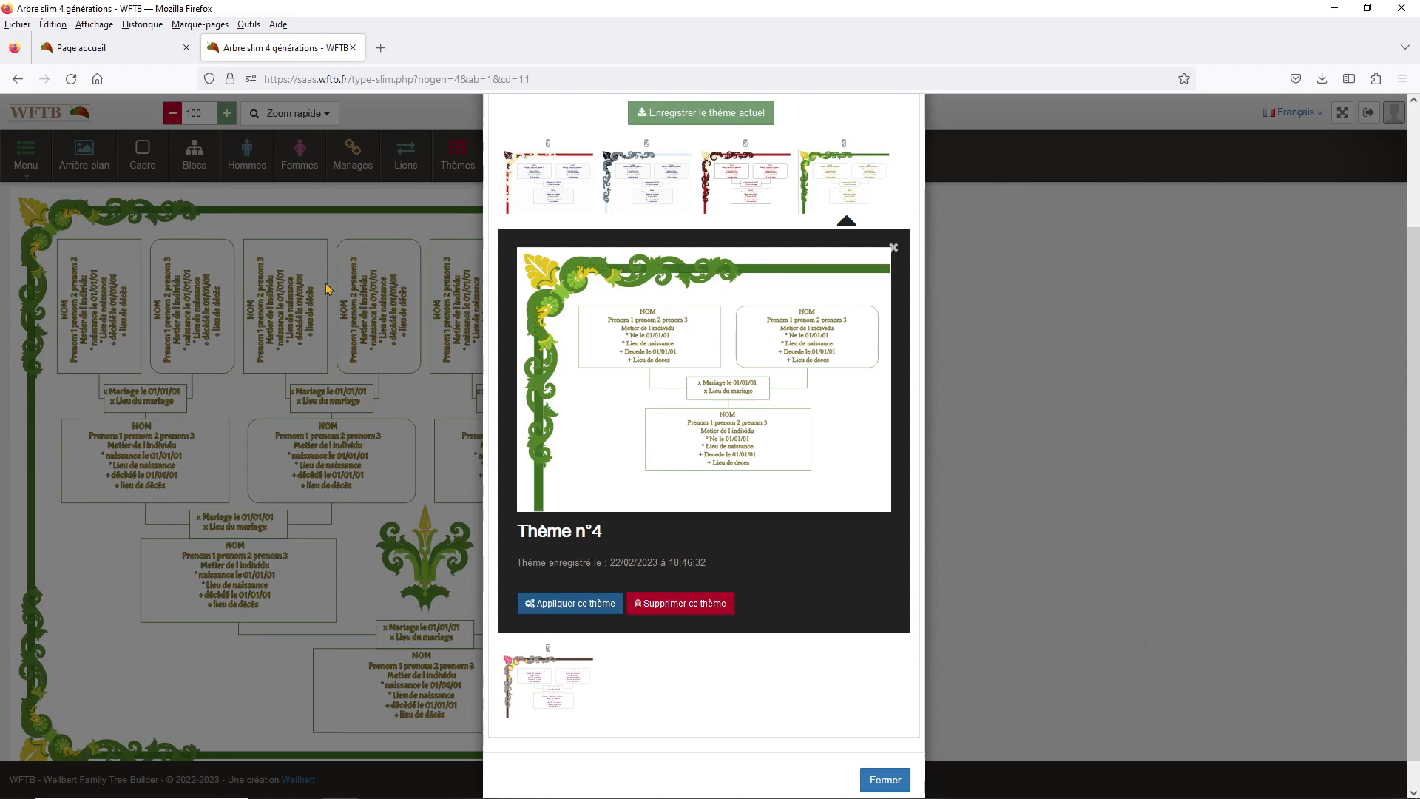
Apply the saved personal theme n°3 to the tree and collapse its preview.
{"action": "left_click", "coordinate": [747, 181]}
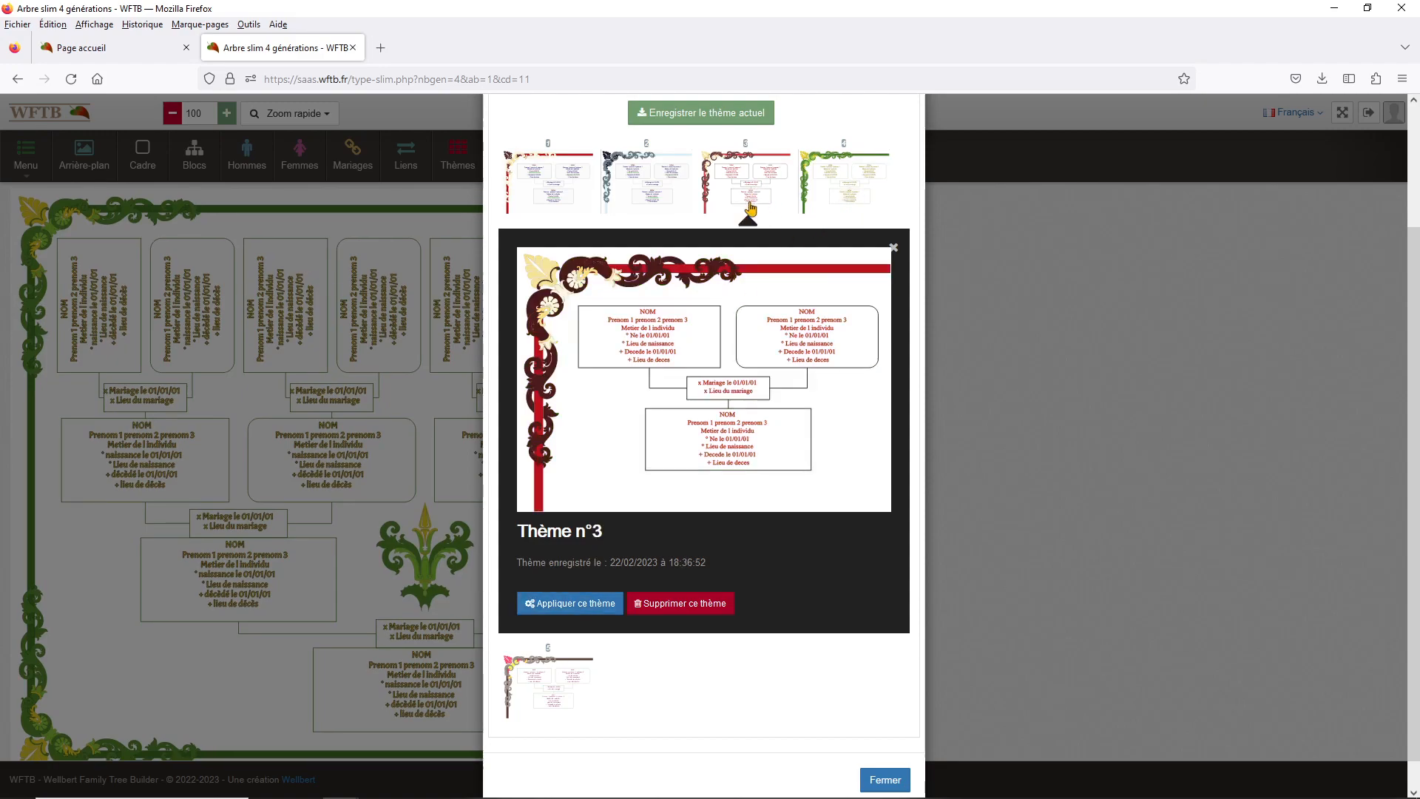
{"action": "left_click", "coordinate": [576, 603]}
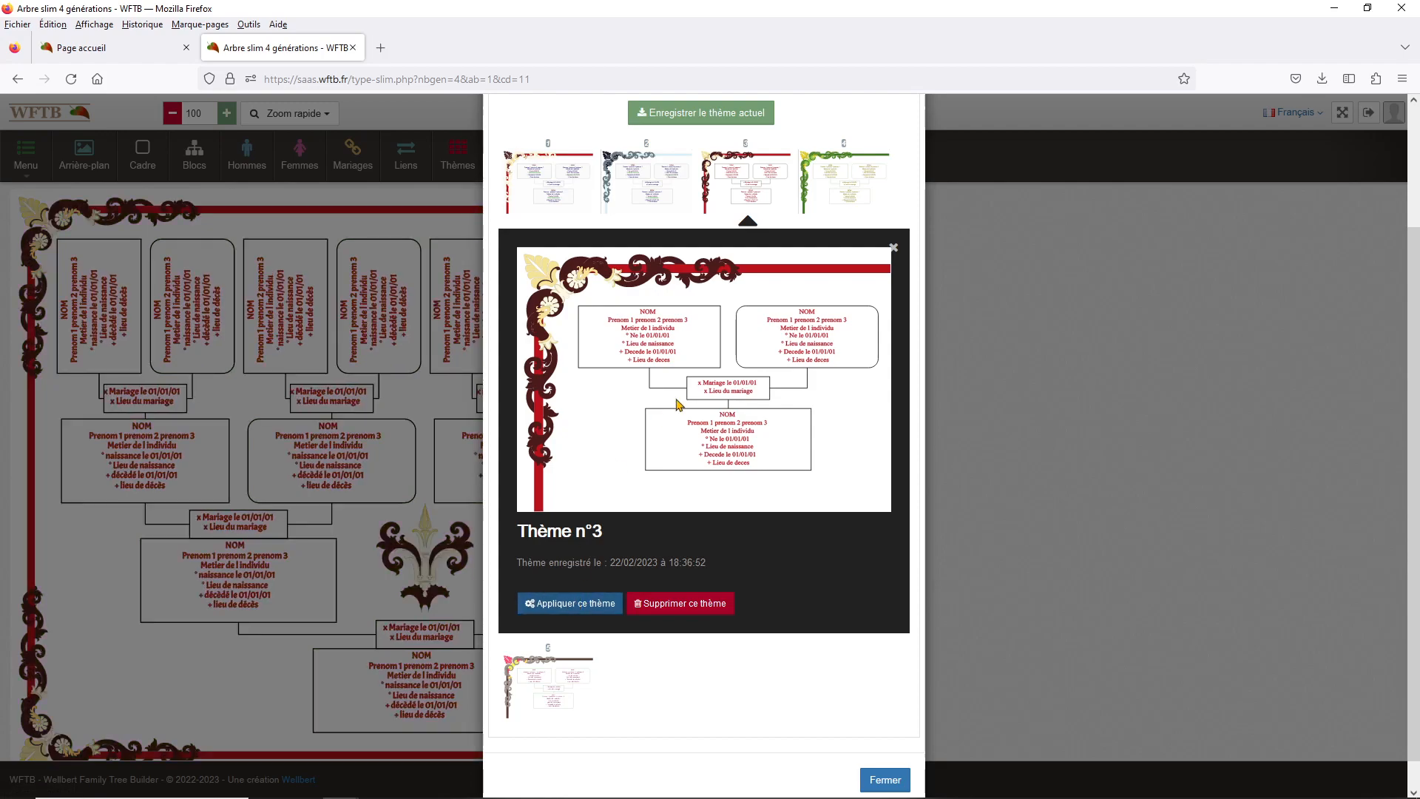
{"action": "left_click", "coordinate": [739, 191]}
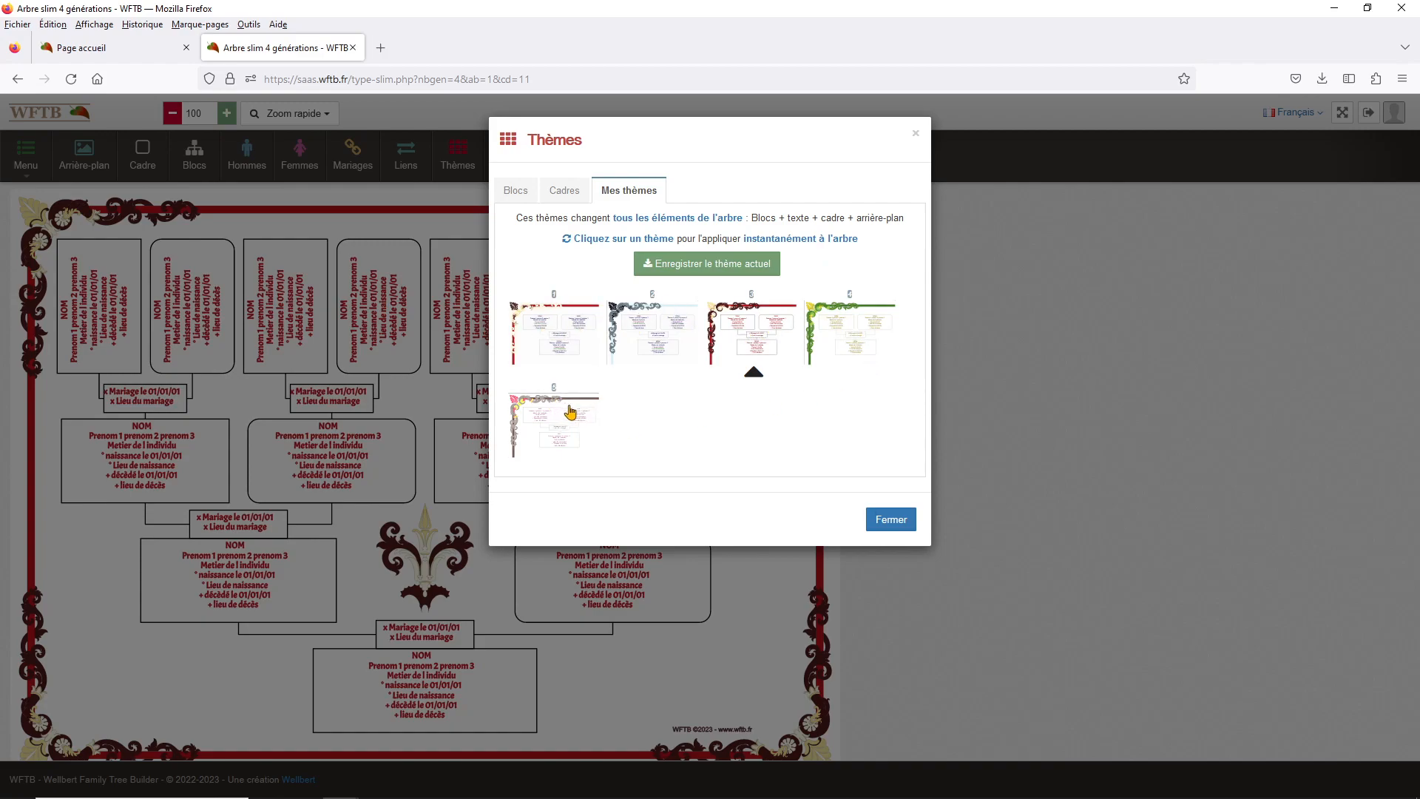
Try to save the current tree style as an additional personal theme.
{"action": "left_click", "coordinate": [707, 272]}
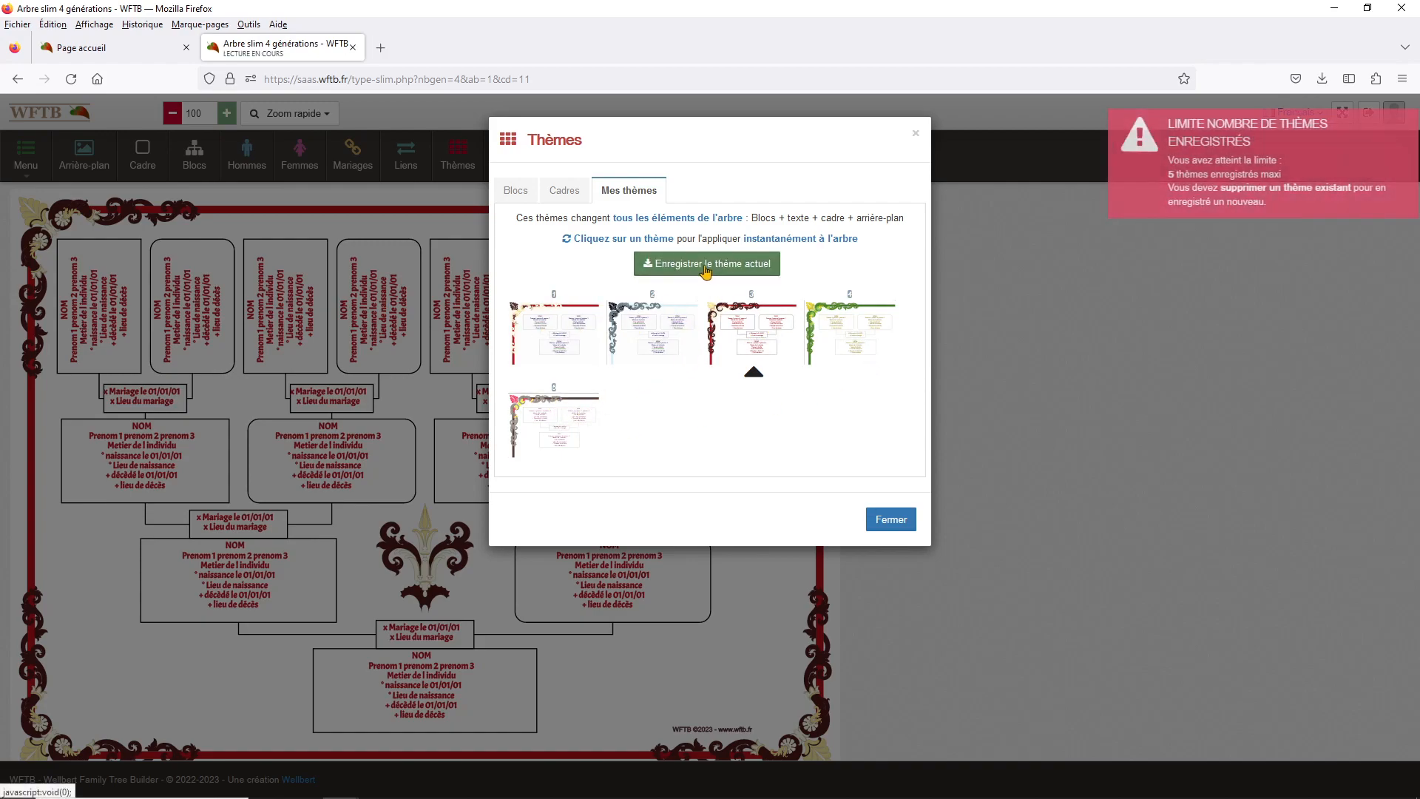
{"action": "left_click", "coordinate": [699, 263]}
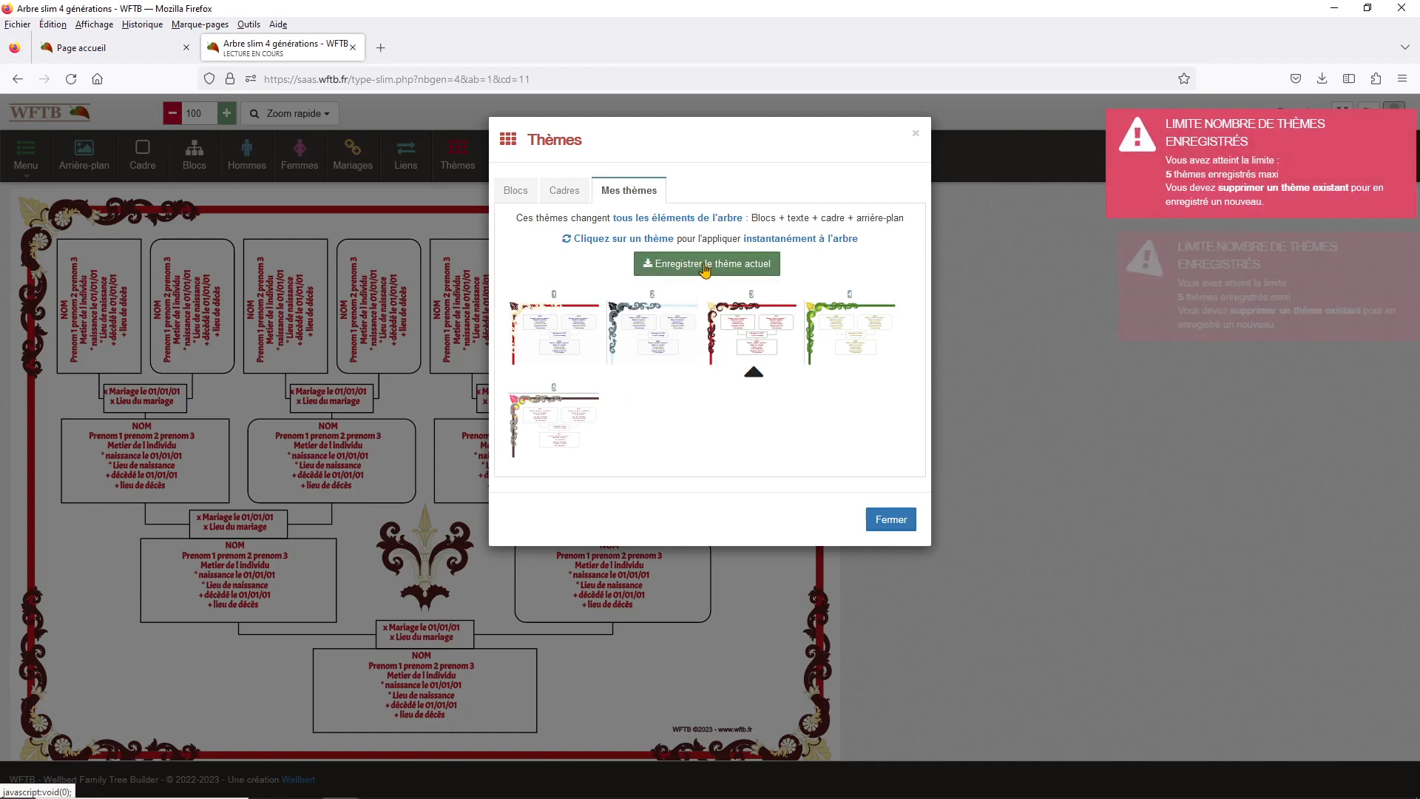
{"action": "left_click", "coordinate": [699, 263]}
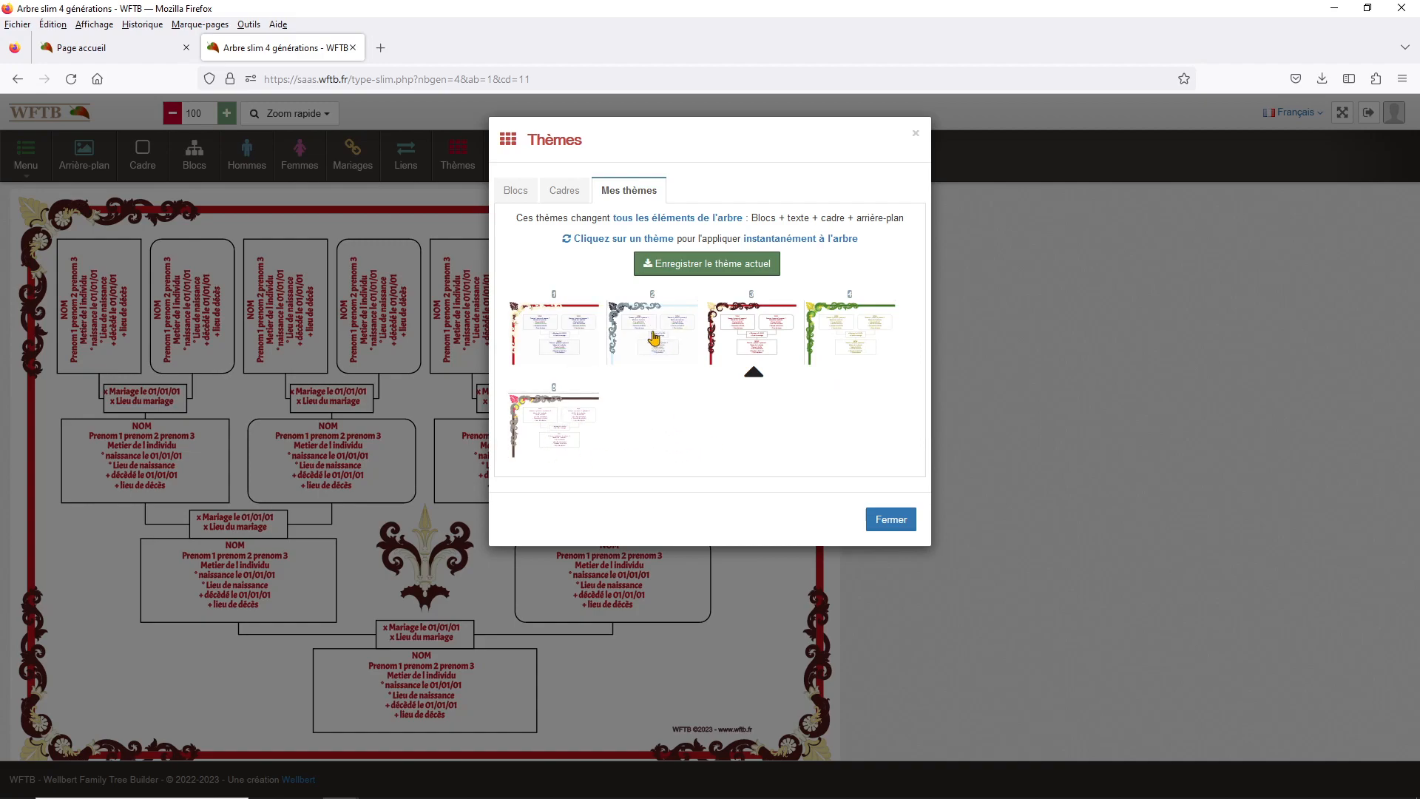
Delete the saved personal theme n°1 and confirm its removal.
{"action": "left_click", "coordinate": [547, 322]}
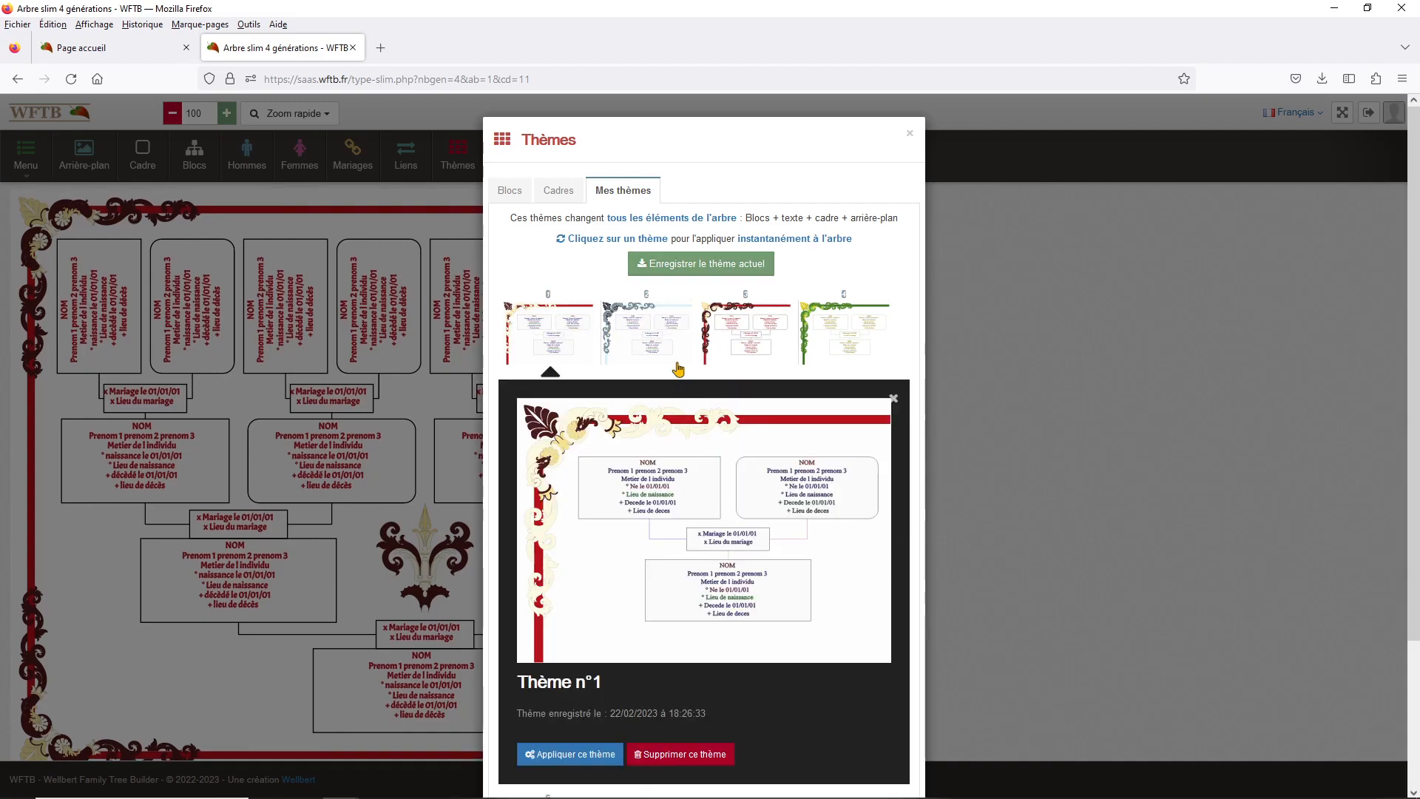
{"action": "scroll", "coordinate": [684, 366], "scroll_direction": "down", "scroll_amount": 2}
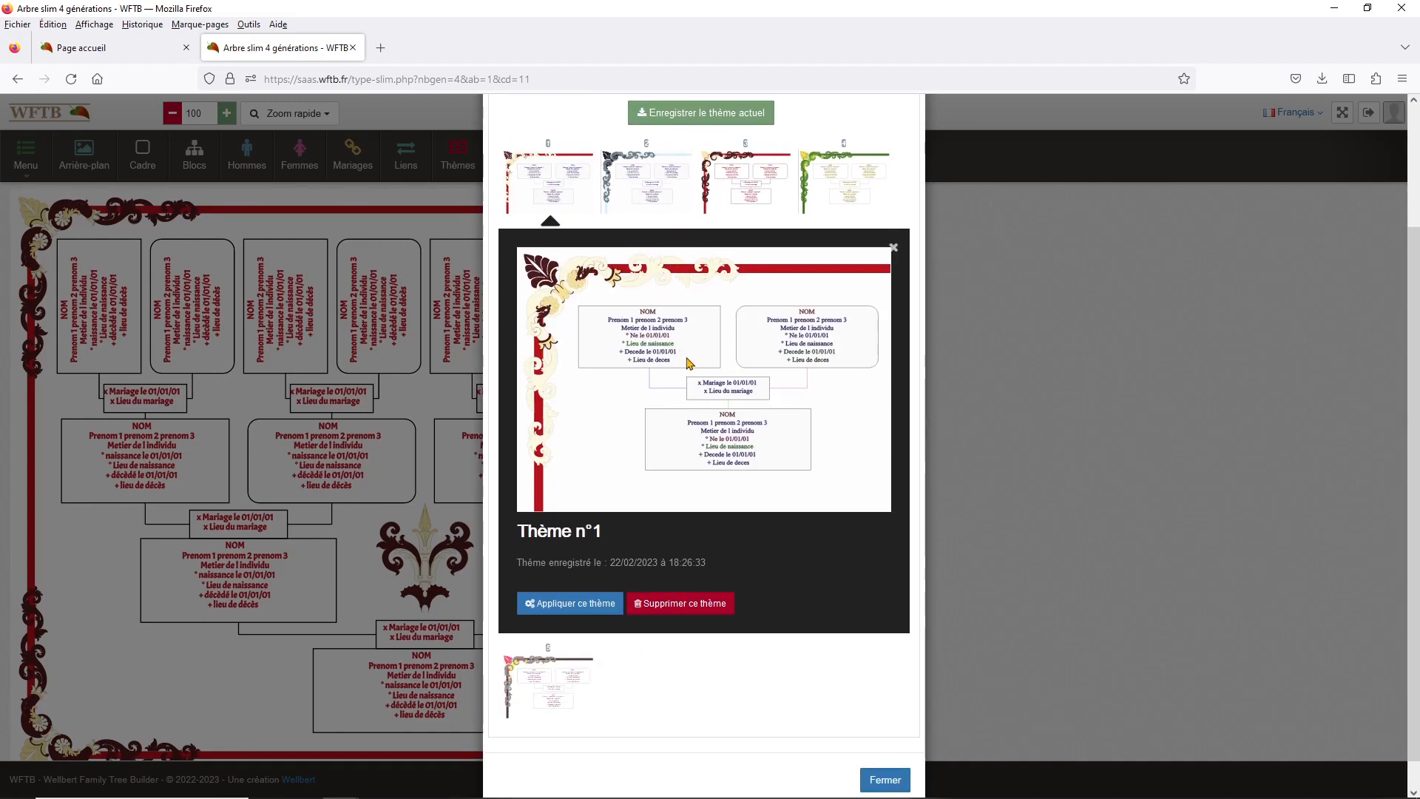
{"action": "left_click", "coordinate": [685, 604]}
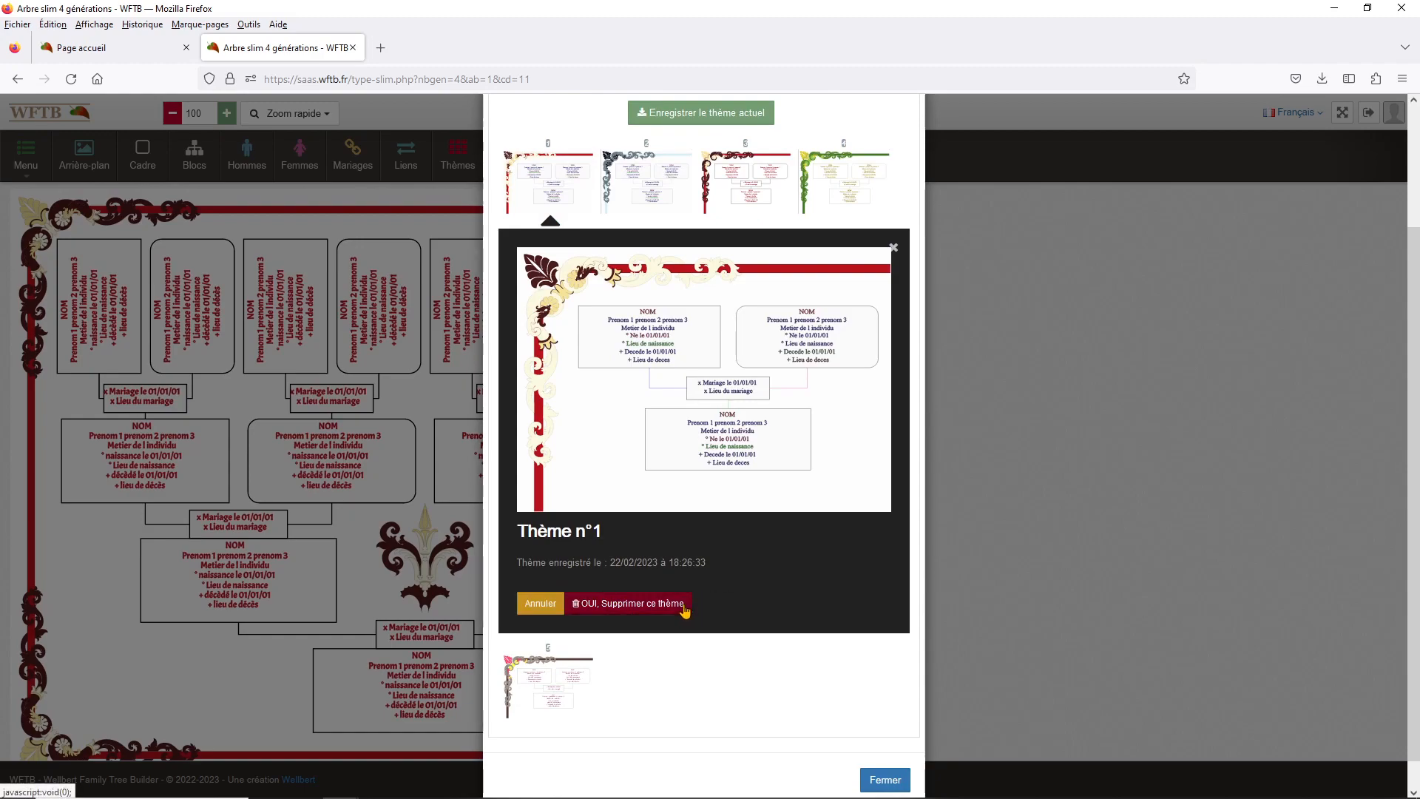
{"action": "left_click", "coordinate": [611, 605]}
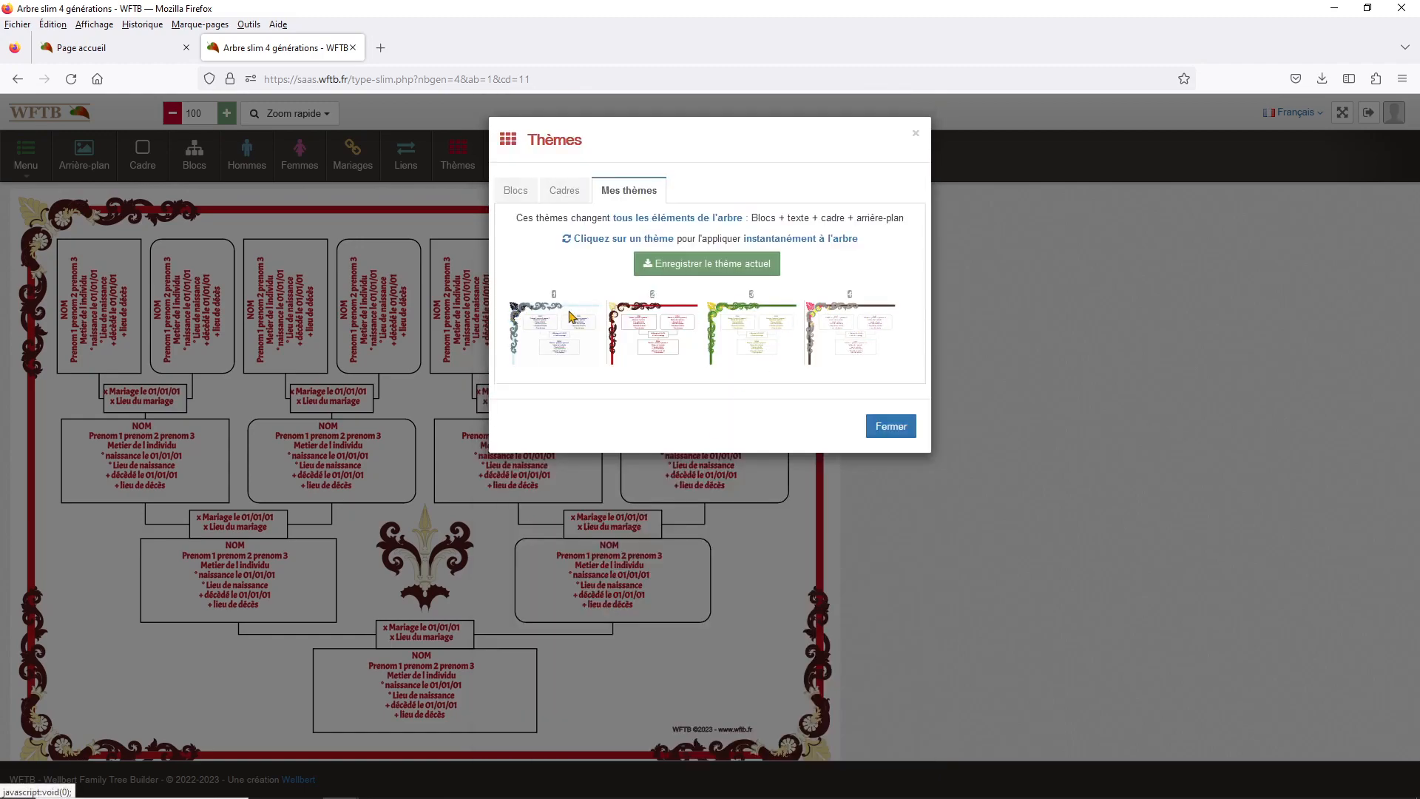
Recolour the tree's frame with the blue frame theme 6 and save the result as a new personal theme, leaving the theme settings closed.
{"action": "left_click", "coordinate": [563, 190]}
{"action": "left_click", "coordinate": [672, 412]}
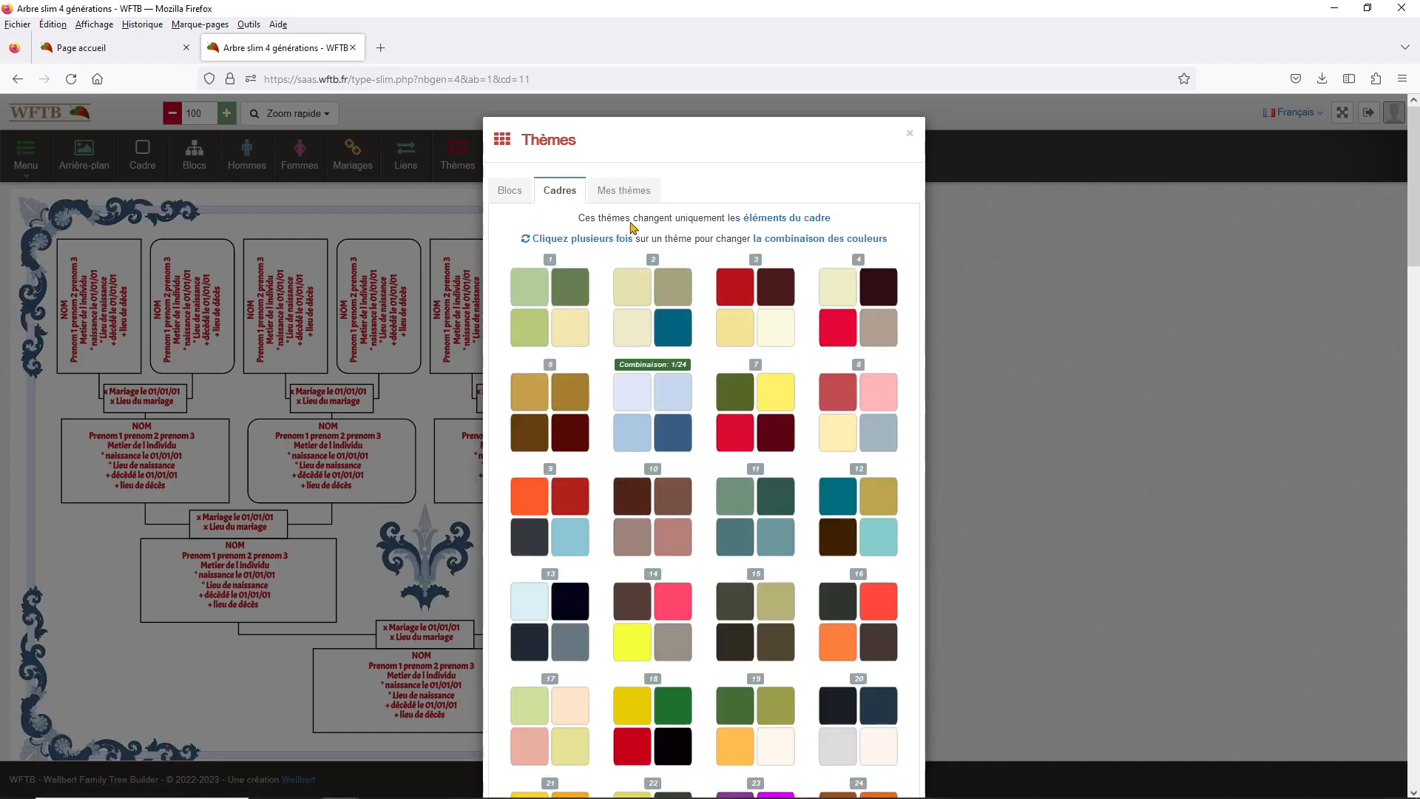
{"action": "left_click", "coordinate": [634, 190]}
{"action": "left_click", "coordinate": [698, 263]}
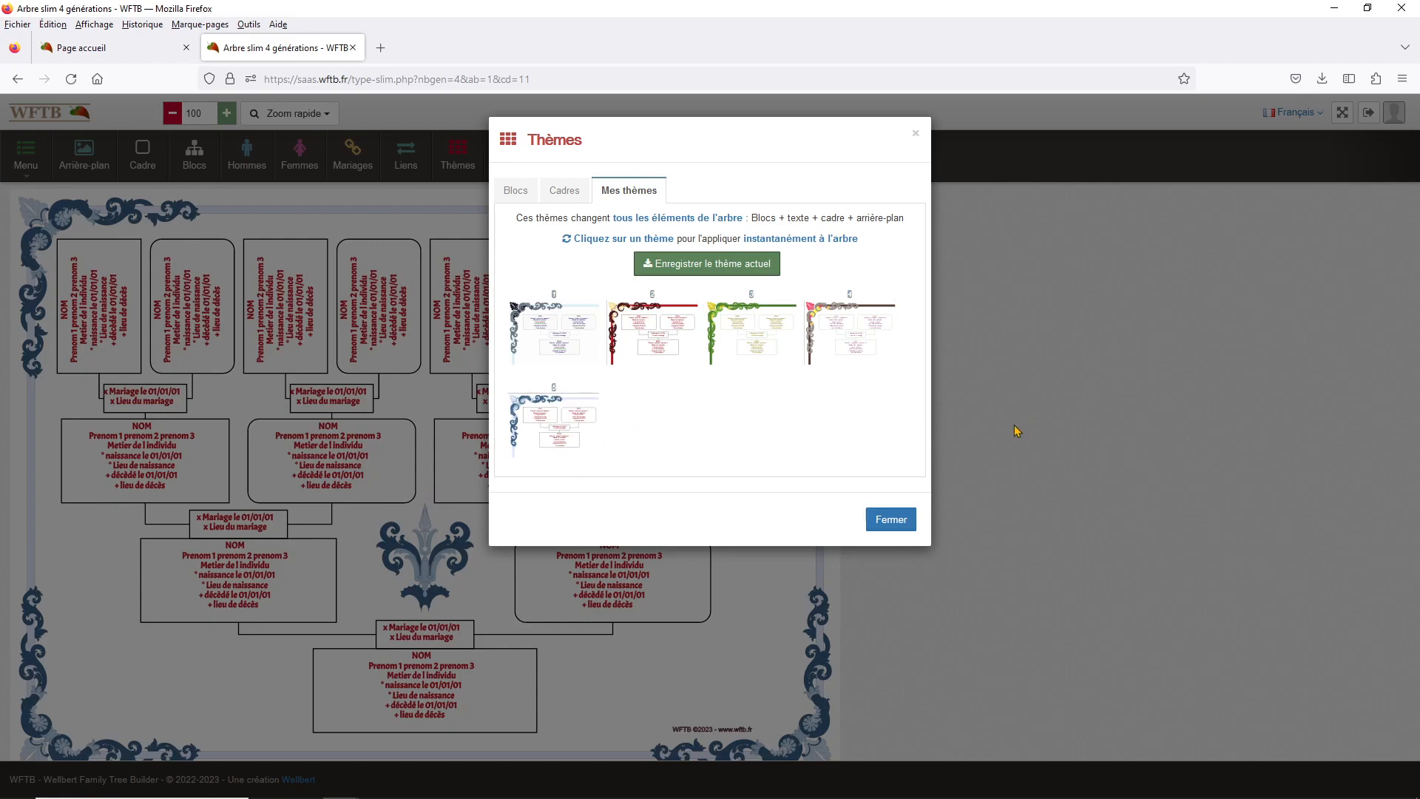
{"action": "left_click", "coordinate": [916, 133]}
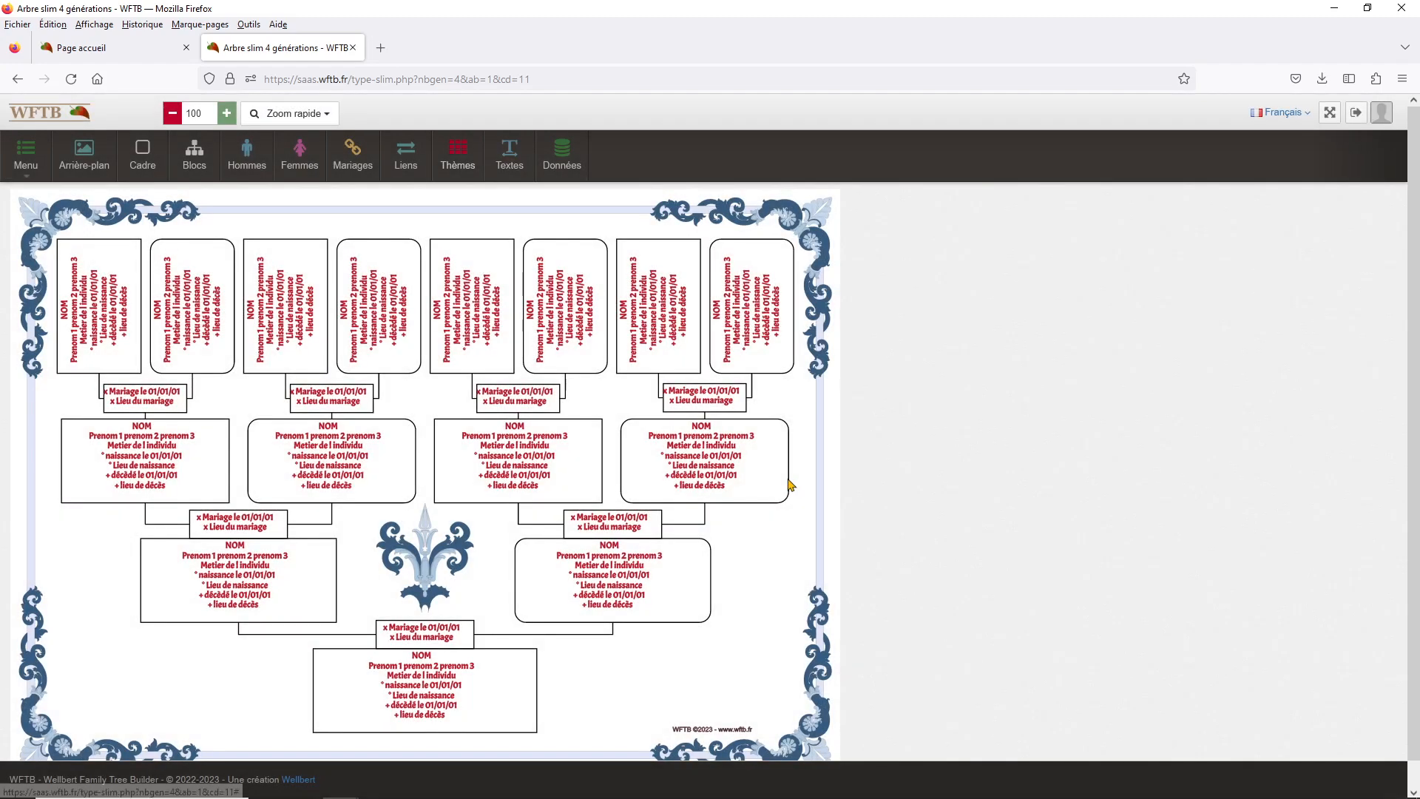